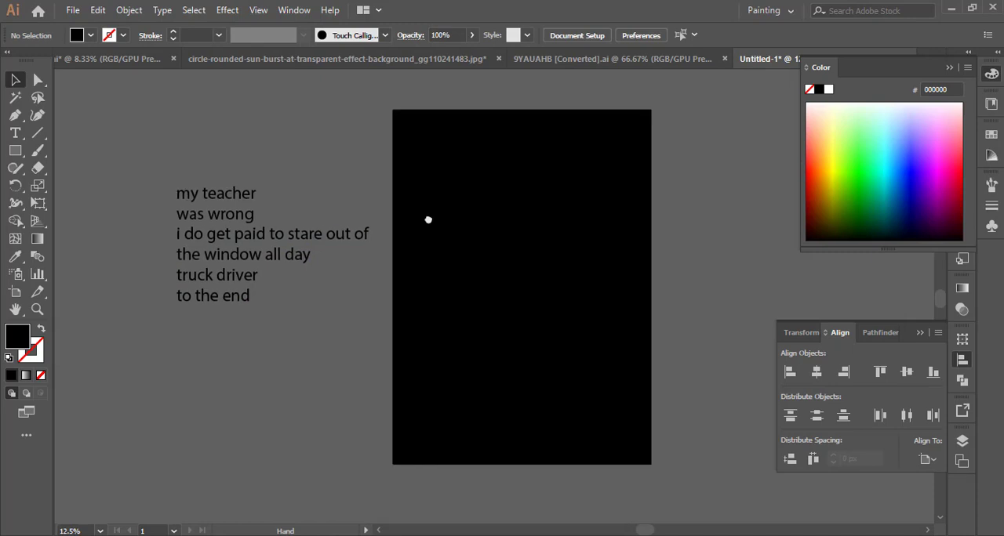
Copy the line "my teacher" from the reference text, paste it onto the black artboard, and enlarge it to about 296 pt.
click(189, 198)
double_click(188, 196)
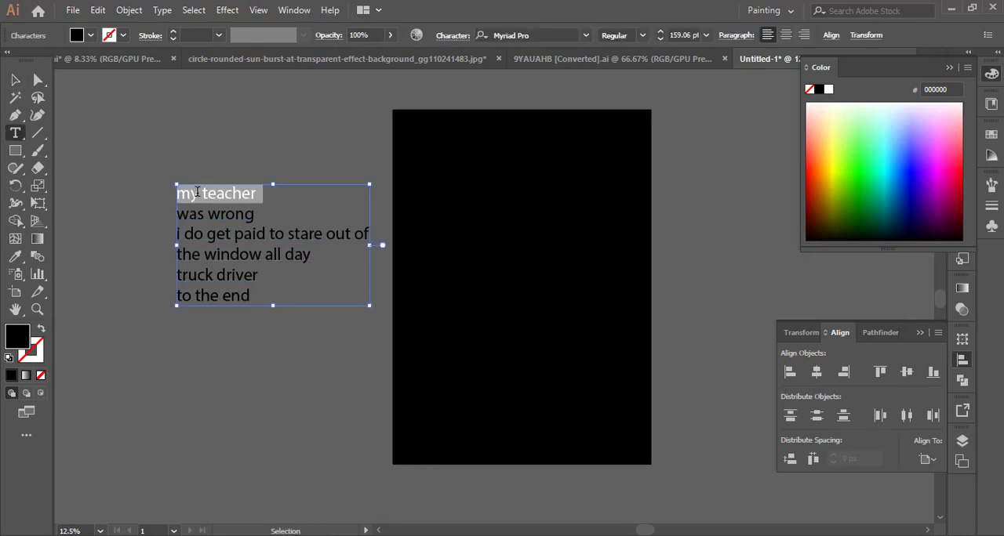
key(ctrl+c)
click(15, 80)
click(500, 193)
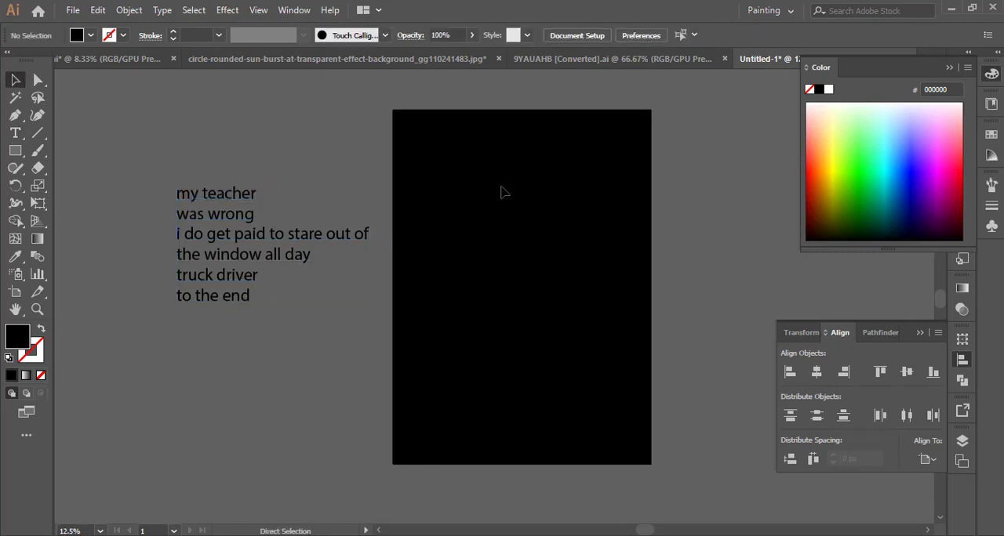
key(ctrl+v)
drag(533, 316, 568, 334)
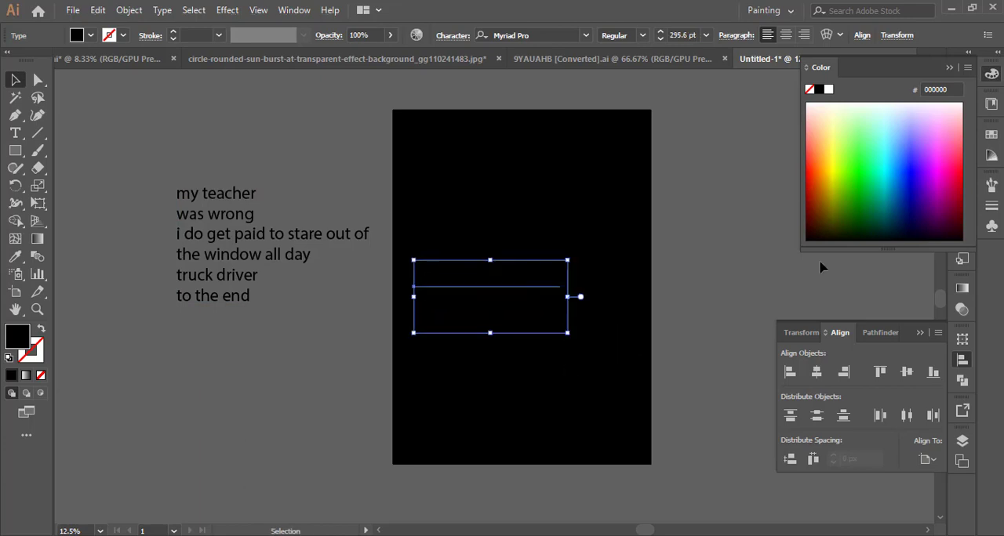
Fill the pasted "my teacher" text with white, then place it near the artboard's upper edge at about 367 pt.
click(991, 134)
click(835, 173)
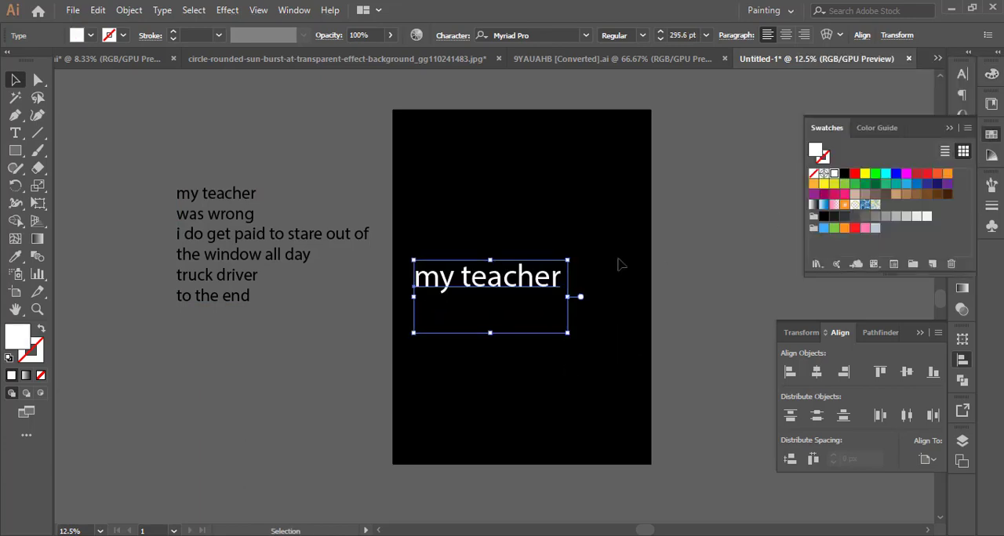
double_click(562, 277)
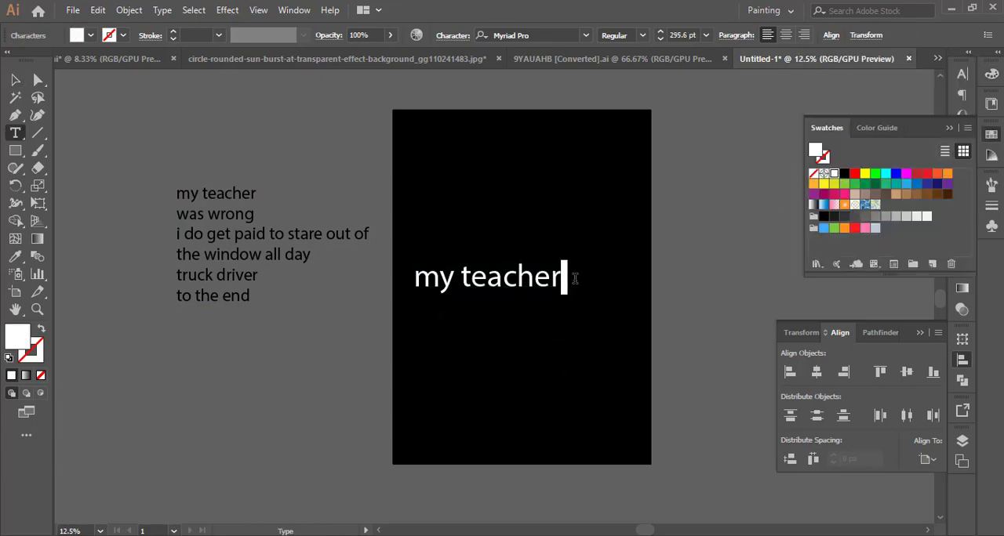
click(15, 79)
drag(499, 298, 537, 198)
drag(600, 196, 618, 196)
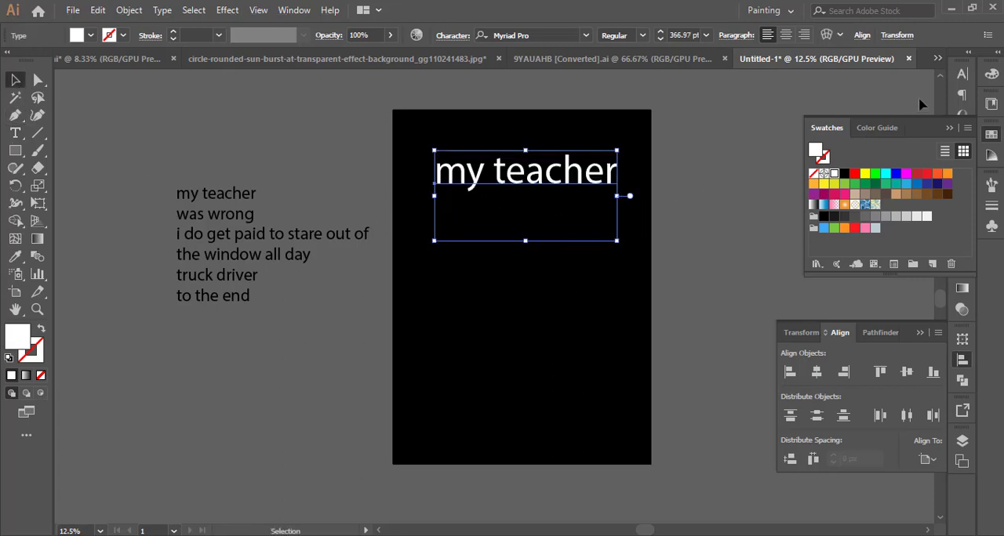
Set the "my teacher" text to All Caps in the American Captain Regular font.
click(961, 74)
click(937, 69)
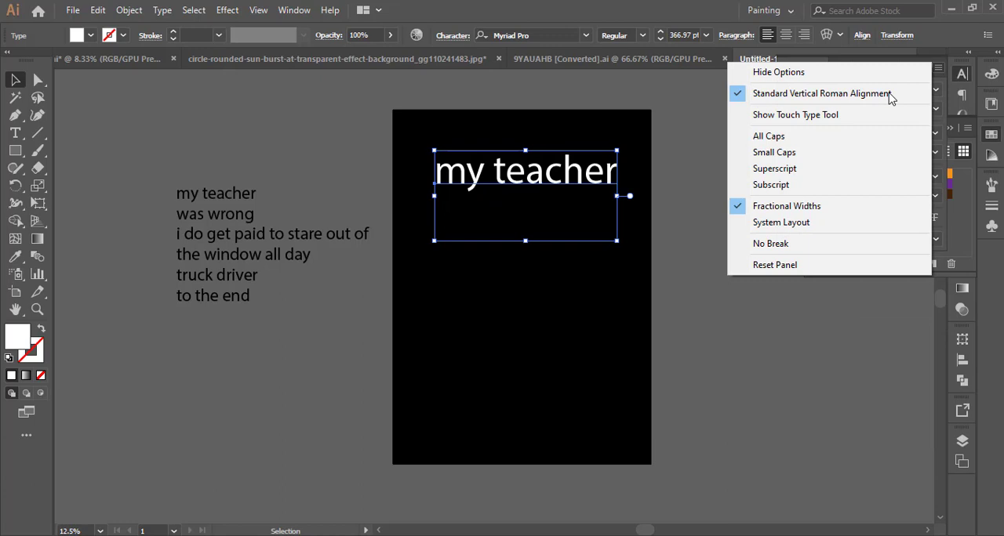
click(768, 133)
click(934, 91)
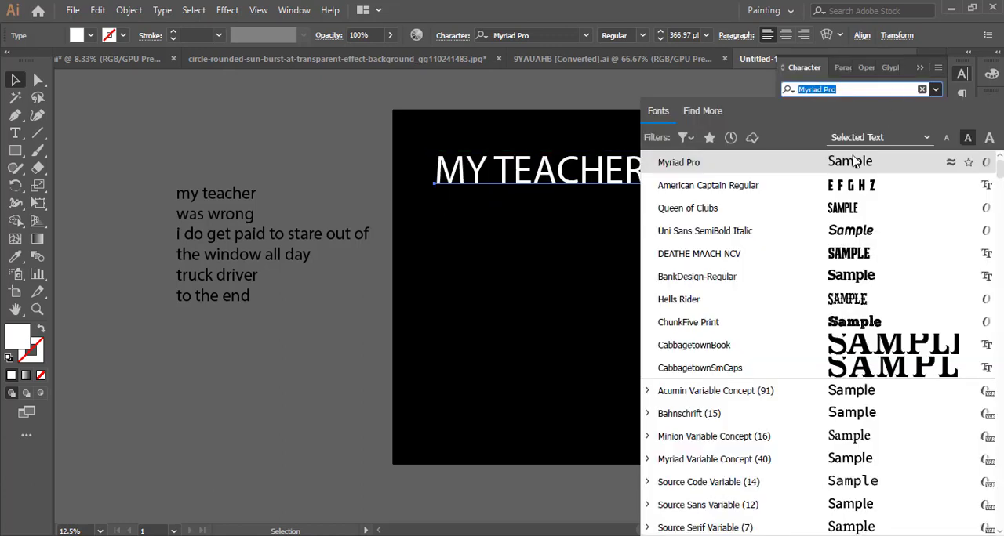
click(689, 194)
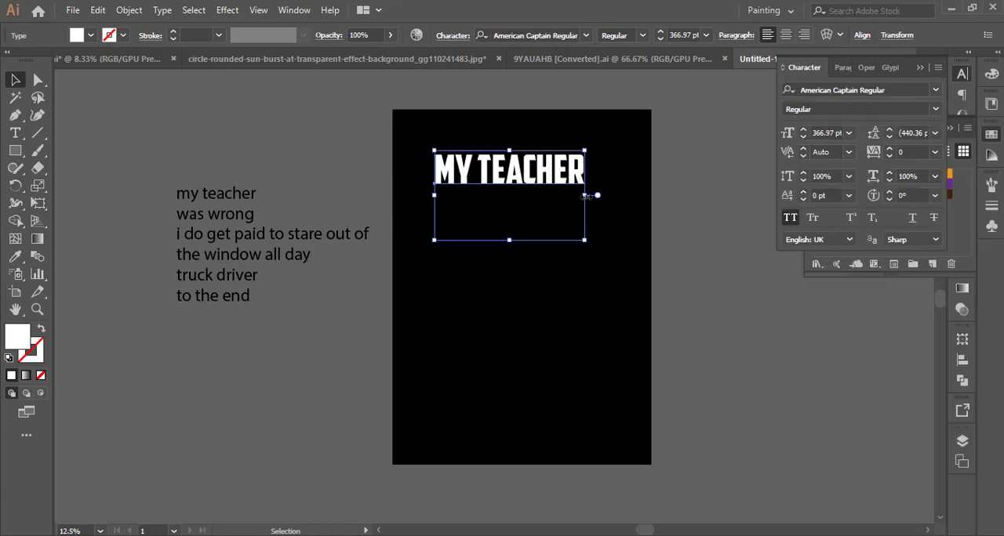
Enlarge the headline to about 503 pt and expand the text into outlined shapes.
mouse_move(584, 196)
mouse_down()
mouse_move(612, 203)
mouse_move(589, 178)
mouse_up()
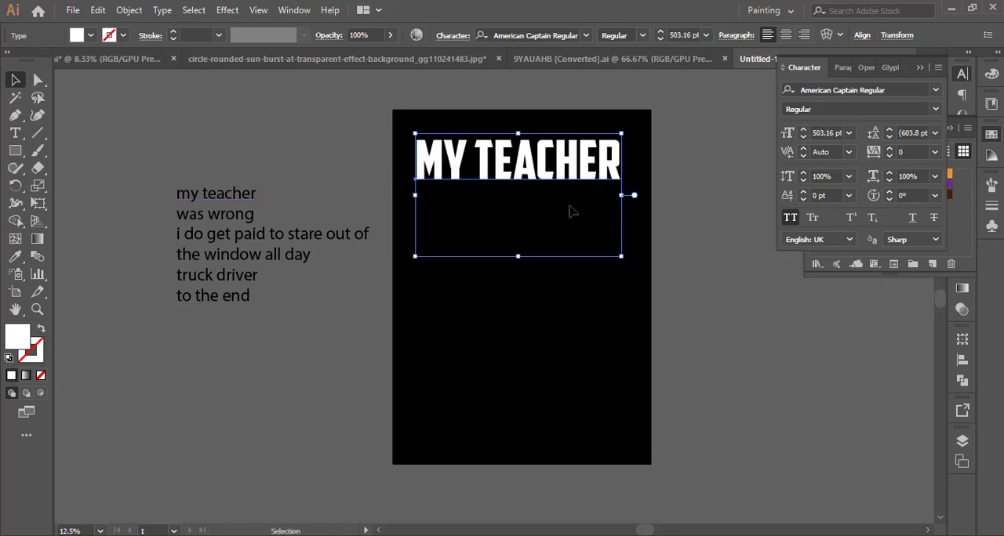
click(566, 205)
click(529, 181)
click(129, 10)
click(192, 163)
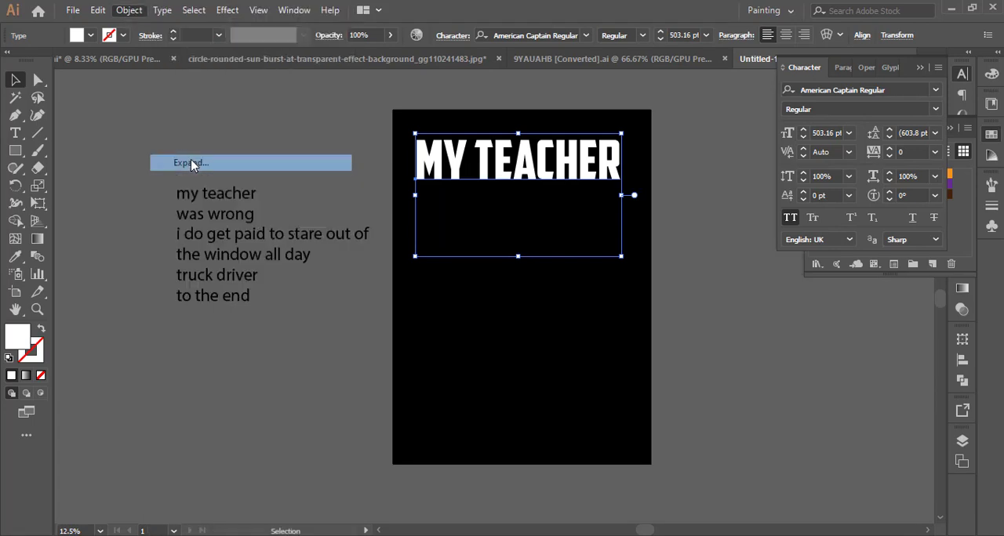
click(461, 357)
scroll(604, 164, up, 2)
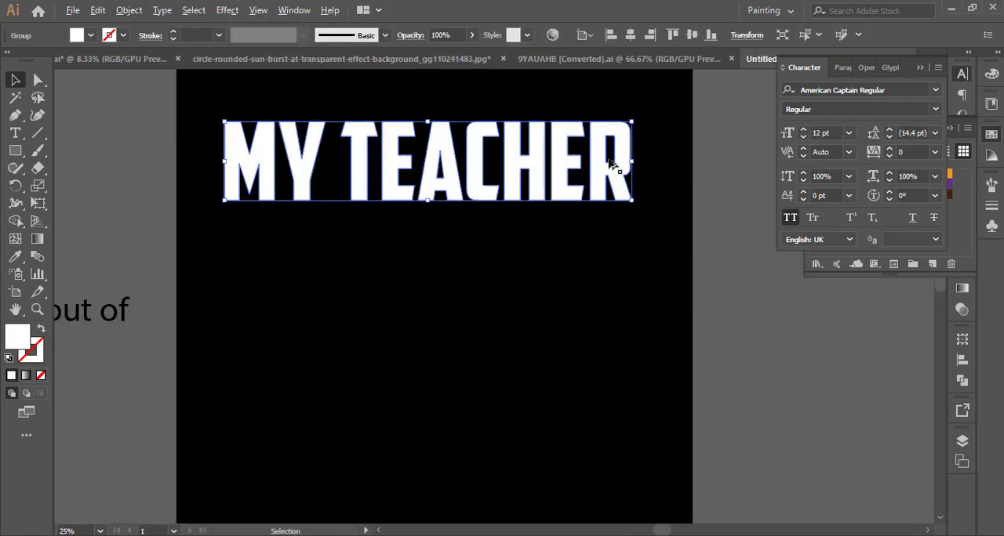
Offset the outlined headline's paths by 12 px with miter joins and a miter limit of 4.
drag(426, 153, 438, 173)
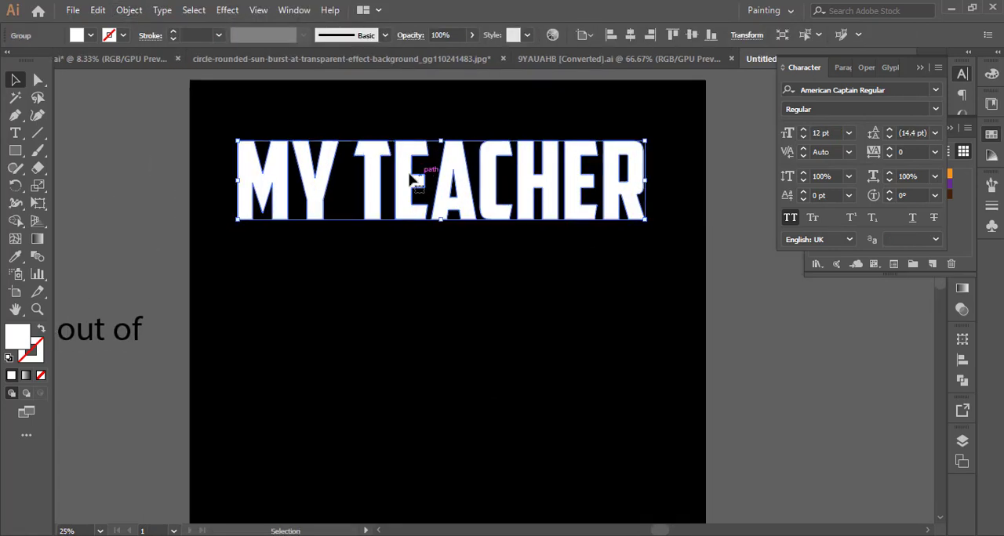
click(131, 11)
mouse_move(240, 340)
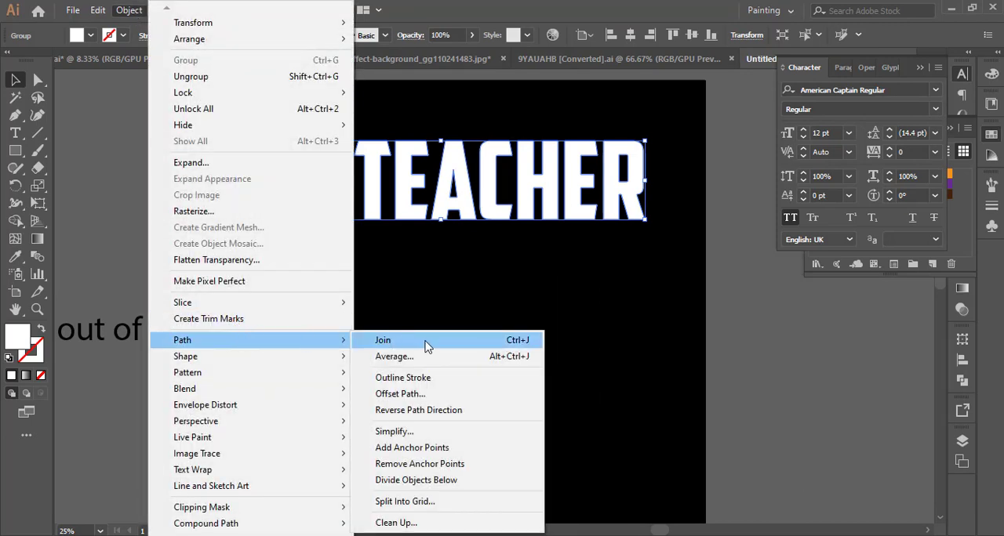
click(429, 394)
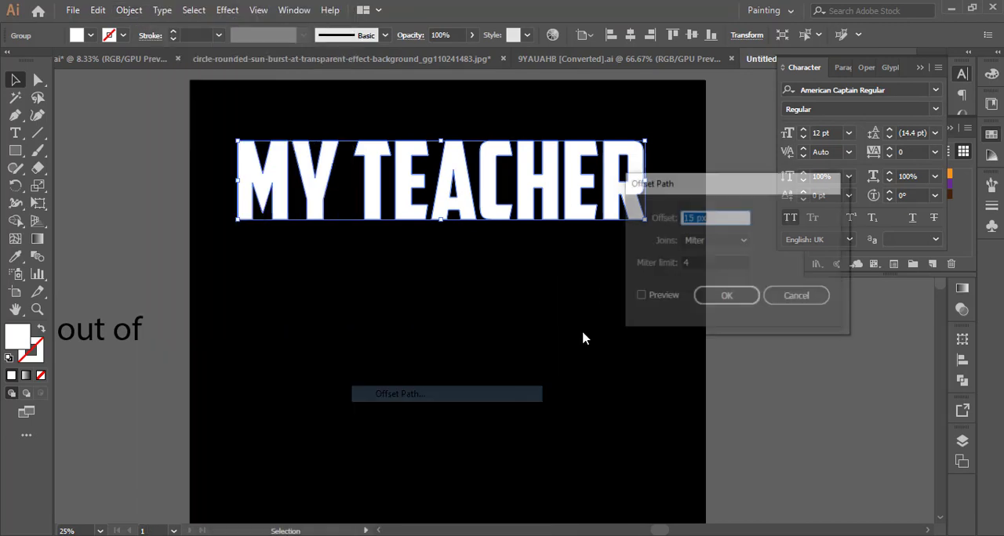
click(640, 298)
click(724, 219)
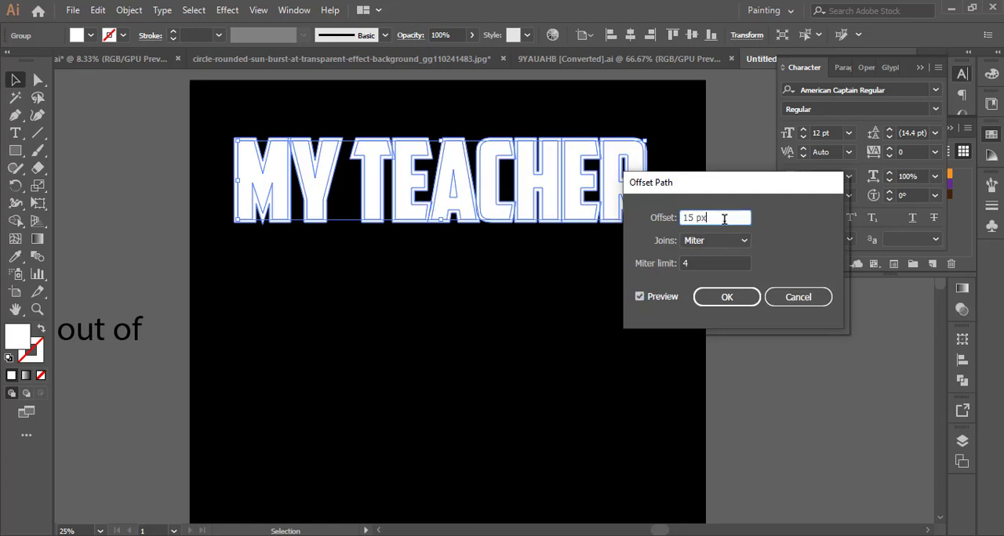
key(Down)
key(Down)
key(Down)
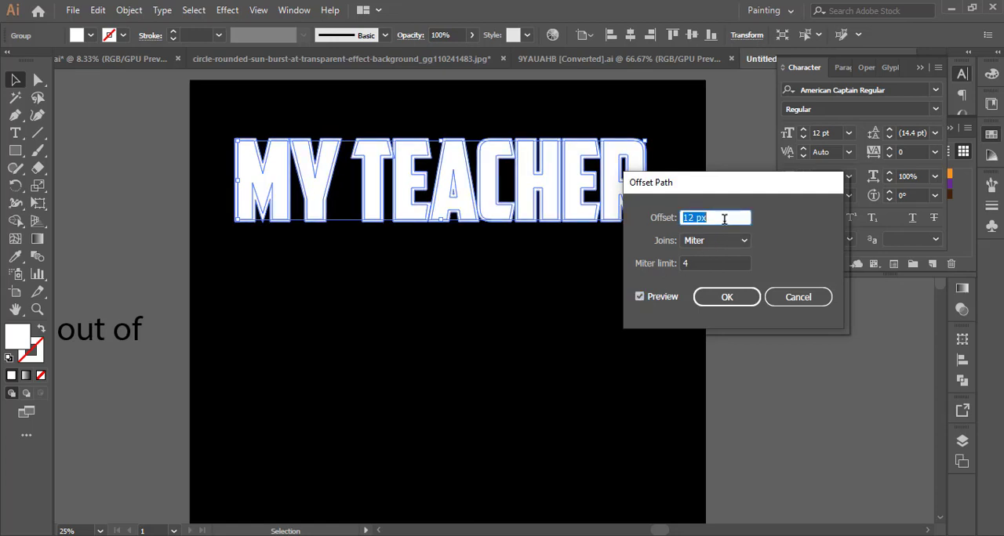
click(709, 296)
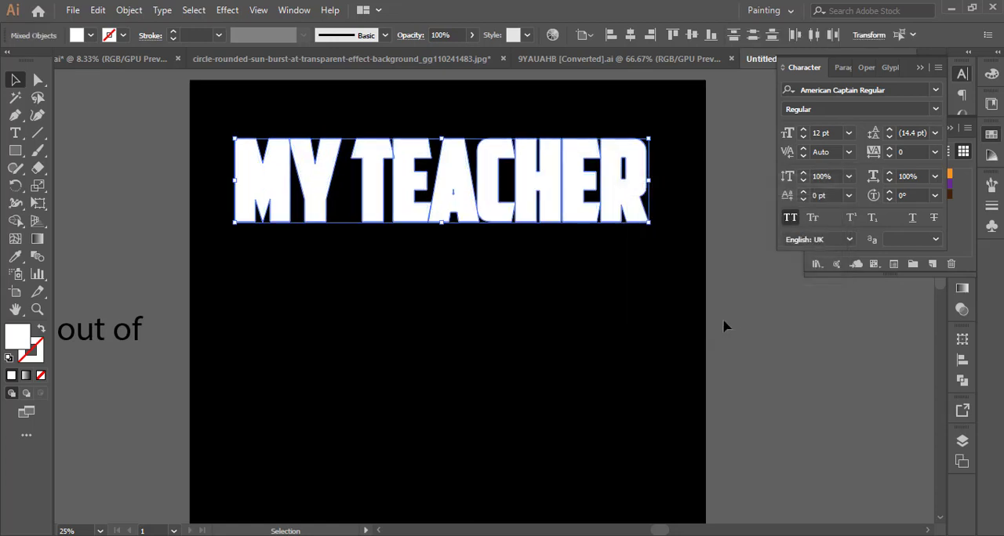
Unite the offset headline shapes, then cut the united outline and paste it in back.
click(963, 380)
click(790, 373)
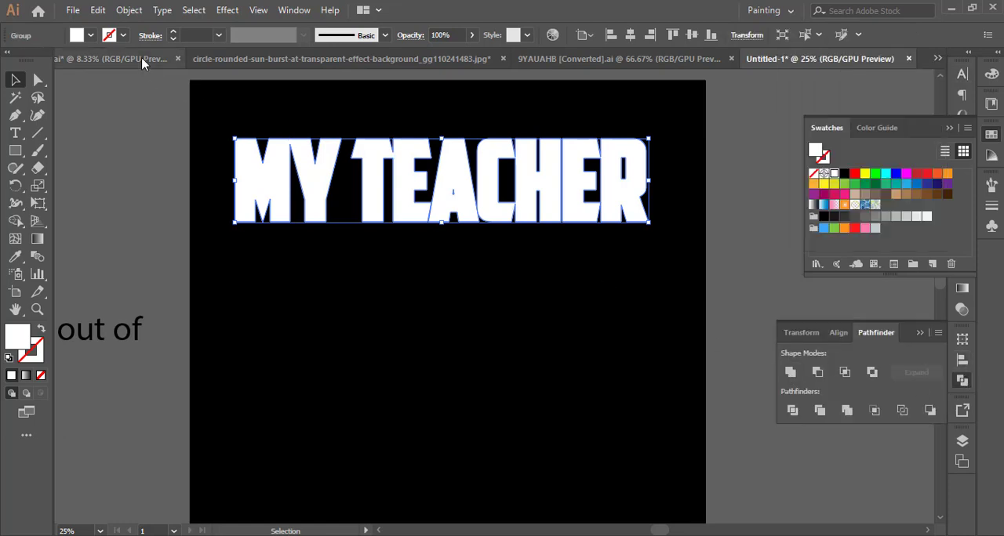
click(97, 9)
click(110, 61)
click(97, 11)
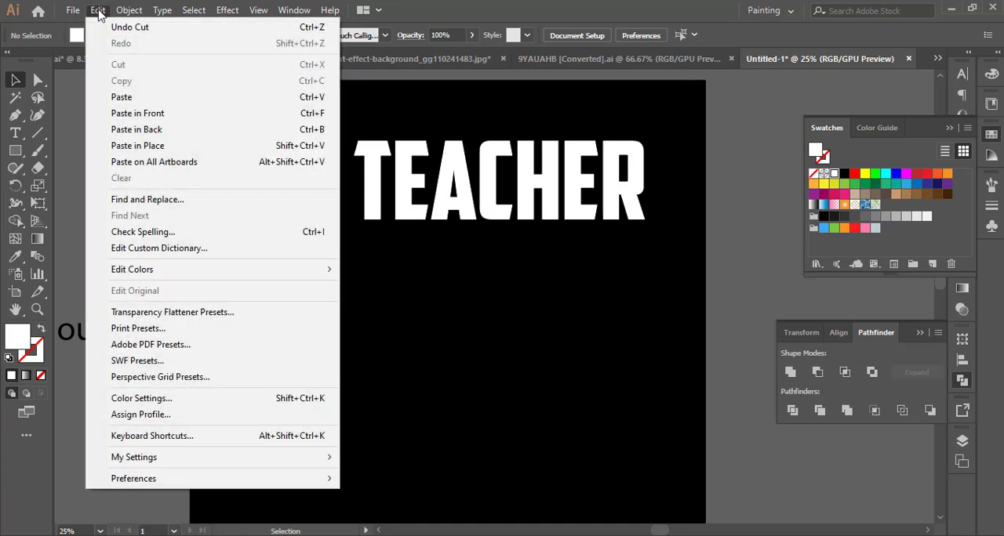
click(136, 134)
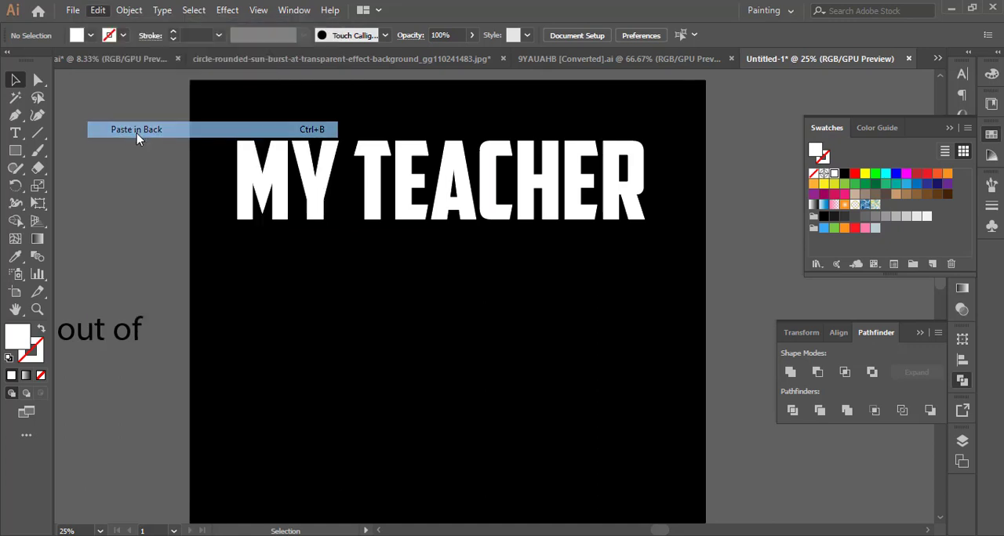
Fill the offset outline with red and bring it together with the white lettering in front of the black background.
click(854, 174)
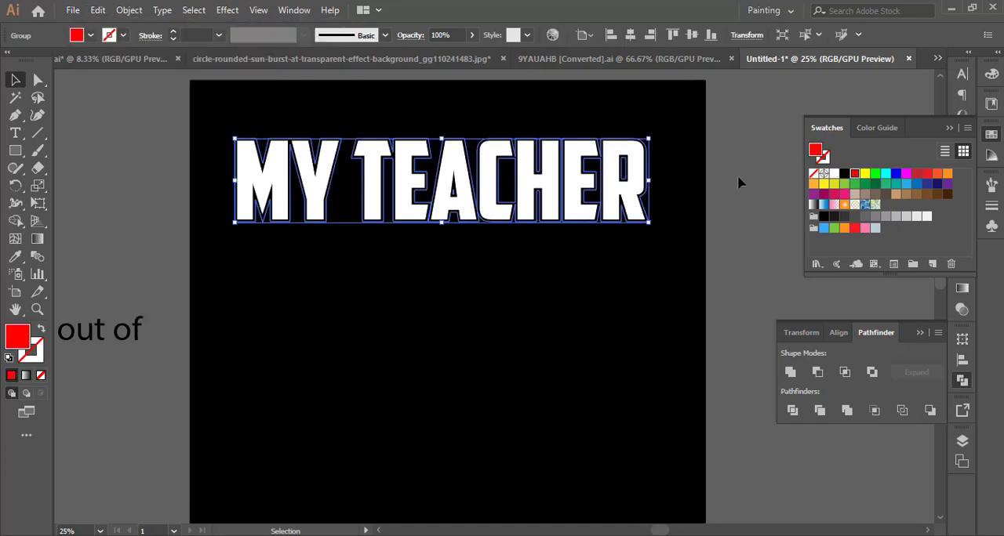
shift+click(627, 202)
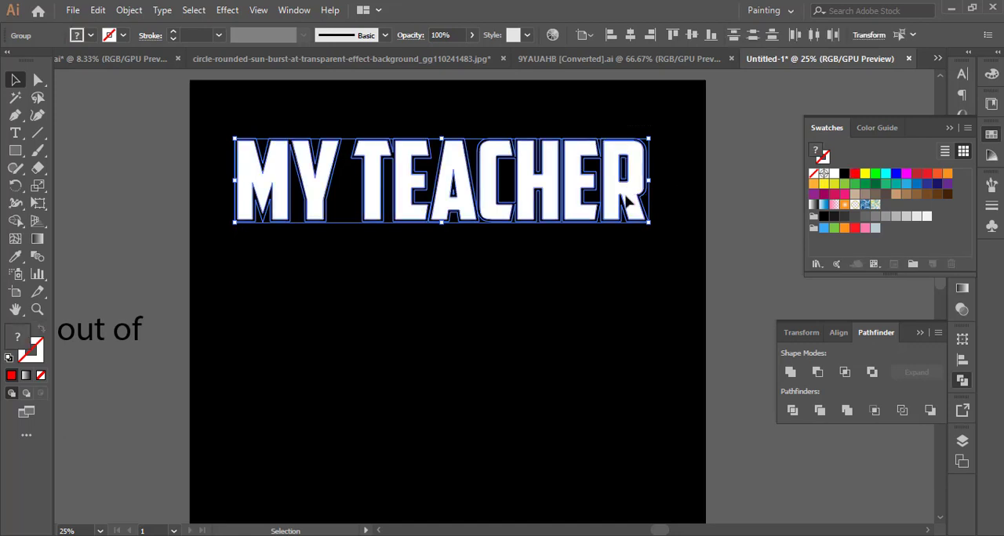
right_click(626, 202)
click(808, 341)
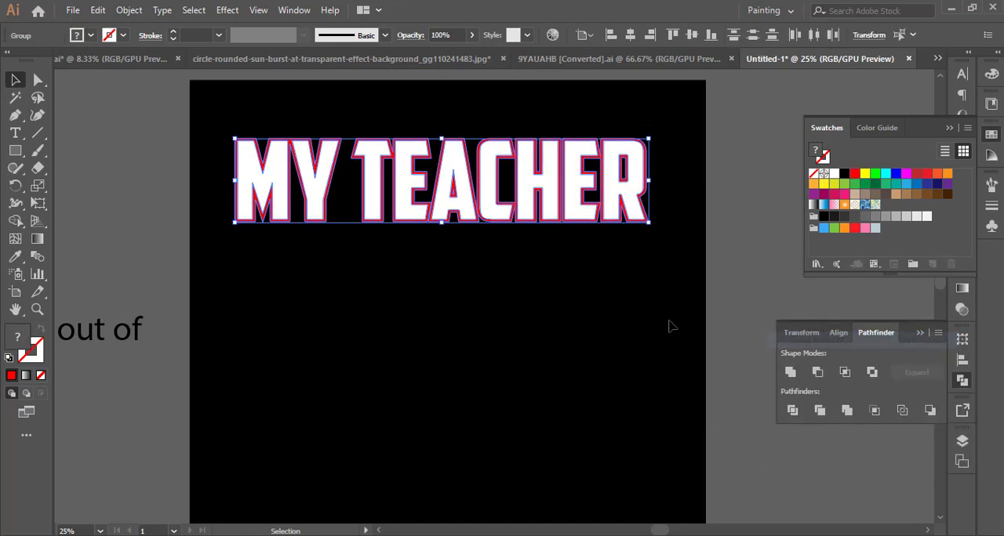
Duplicate the red outline in place in front of the original, then shift the copy slightly downward and make it a little narrower.
click(623, 249)
click(622, 218)
scroll(581, 277, up, 1)
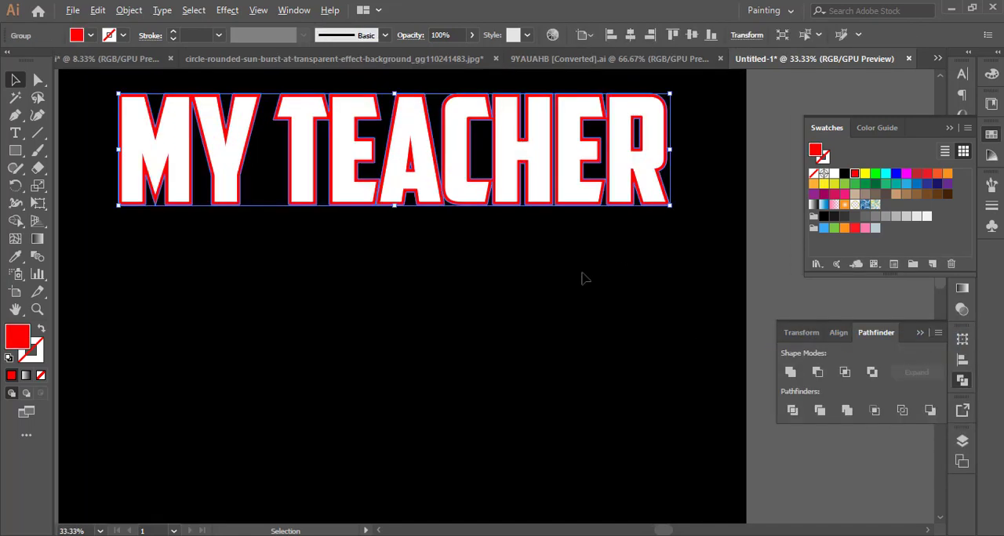
scroll(583, 278, up, 1)
scroll(583, 278, down, 1)
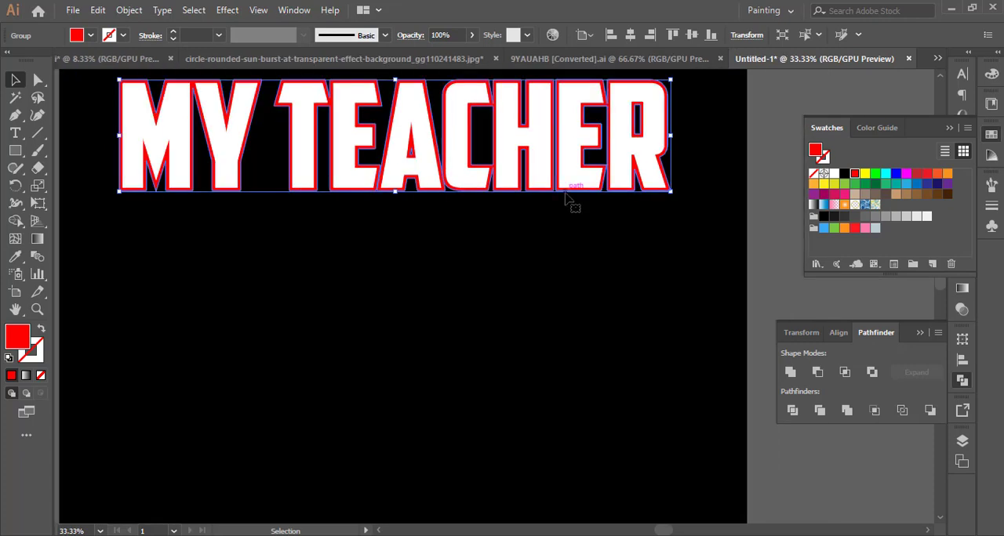
click(98, 10)
click(121, 81)
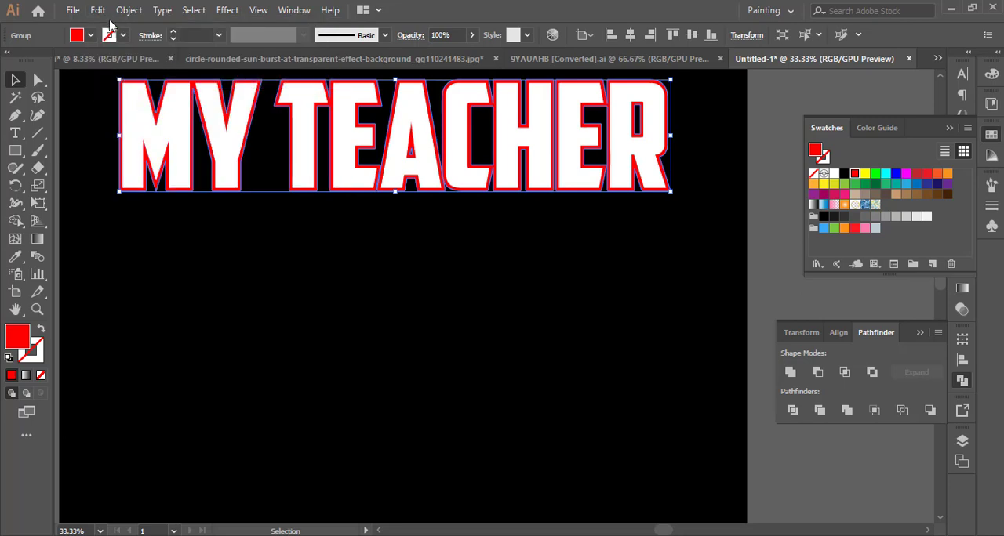
click(98, 9)
click(139, 114)
drag(448, 190, 447, 209)
mouse_move(670, 206)
mouse_down()
mouse_move(651, 205)
mouse_move(662, 207)
mouse_up()
Select both red outlines and the white lettering, and align them on their horizontal centers.
scroll(657, 220, up, 3)
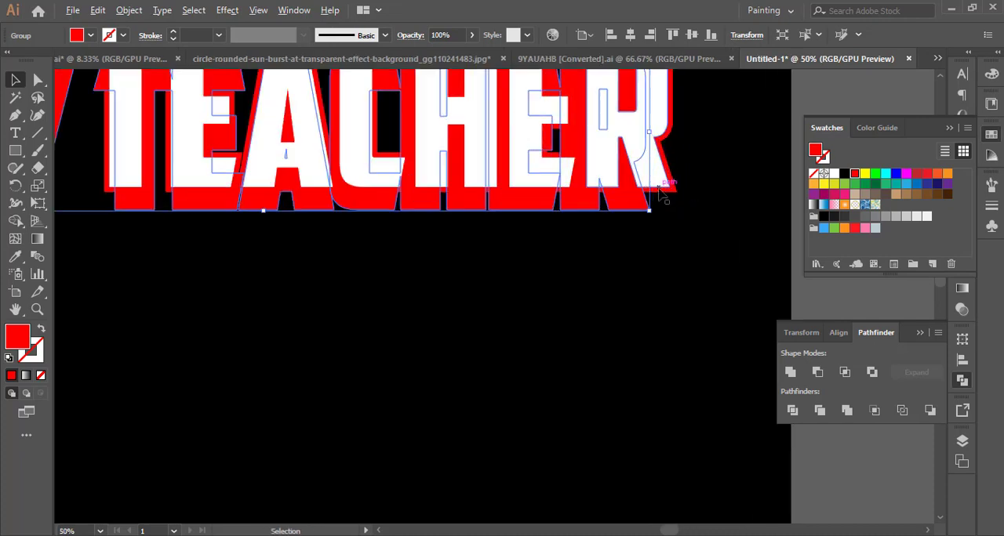
scroll(665, 212, up, 2)
drag(677, 164, 696, 181)
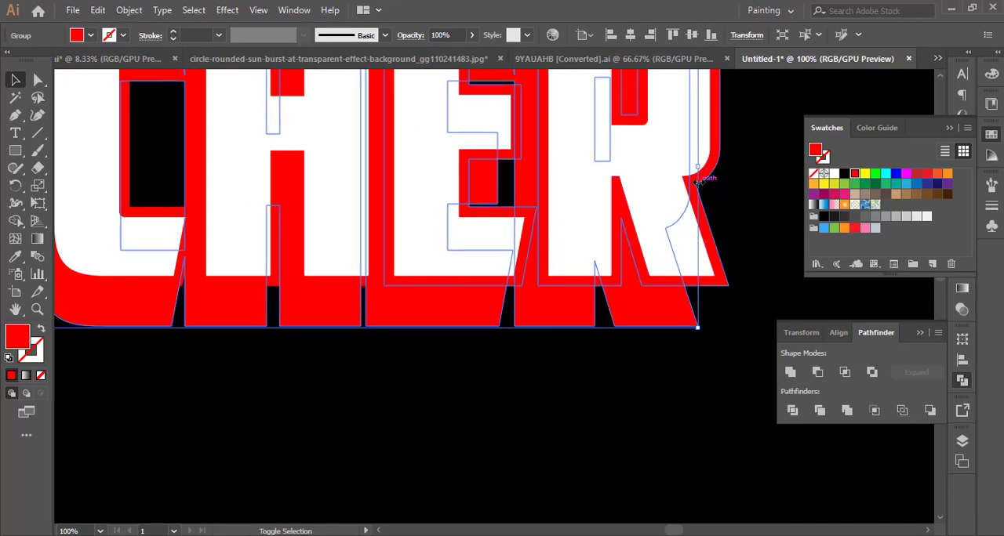
scroll(700, 323, down, 4)
click(703, 329)
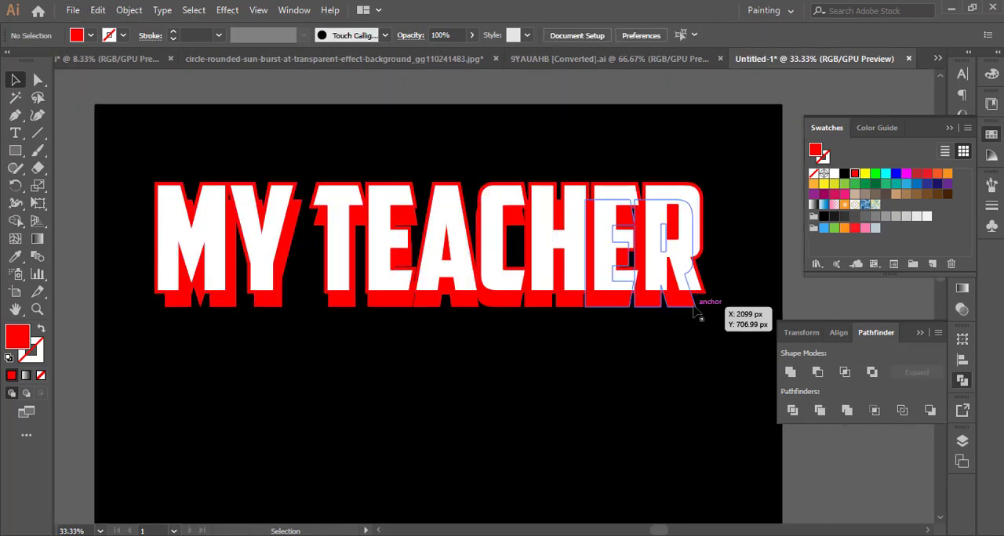
scroll(703, 314, up, 3)
click(664, 314)
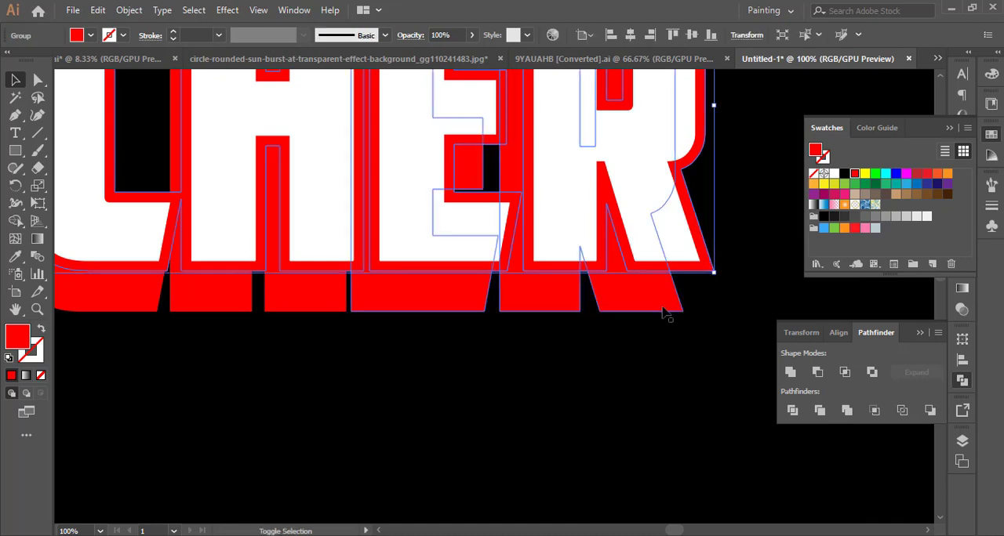
shift+click(650, 302)
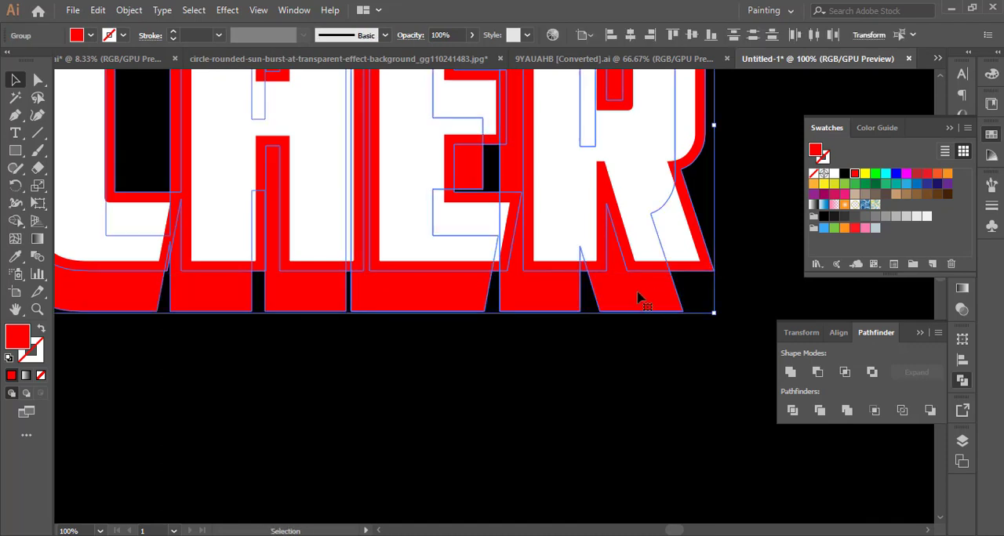
shift+click(667, 254)
click(837, 333)
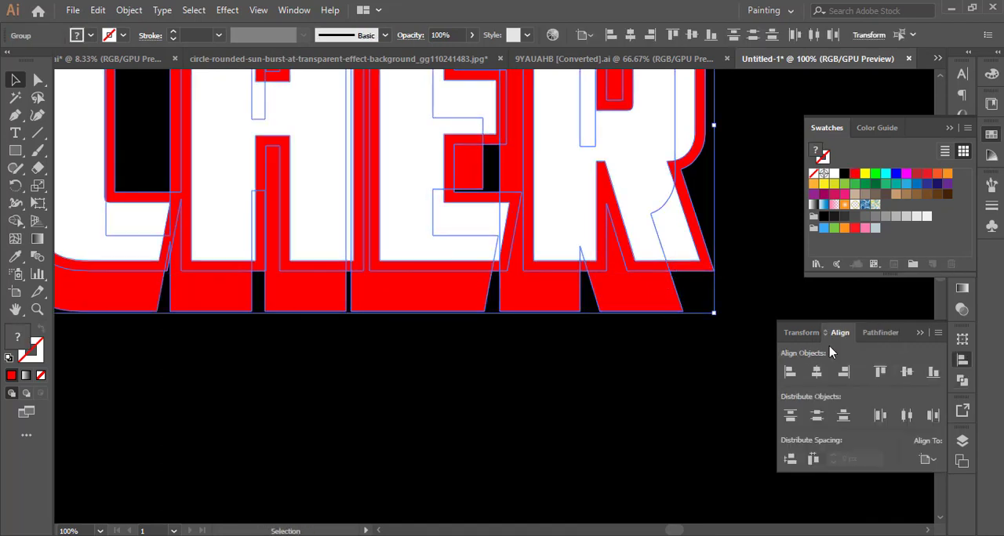
click(816, 372)
click(714, 374)
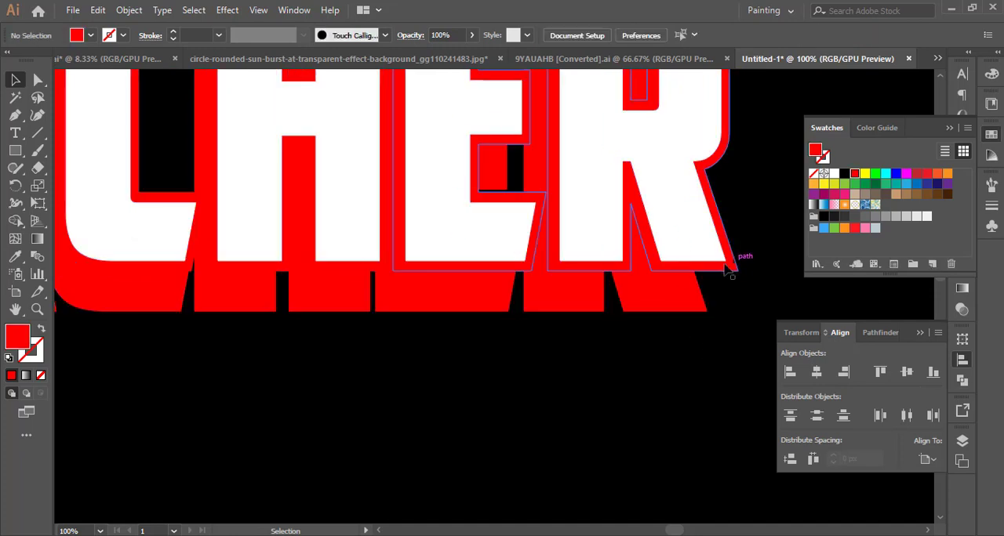
Select the upper and lower red outlines and make a blend between them.
click(727, 268)
shift+click(698, 303)
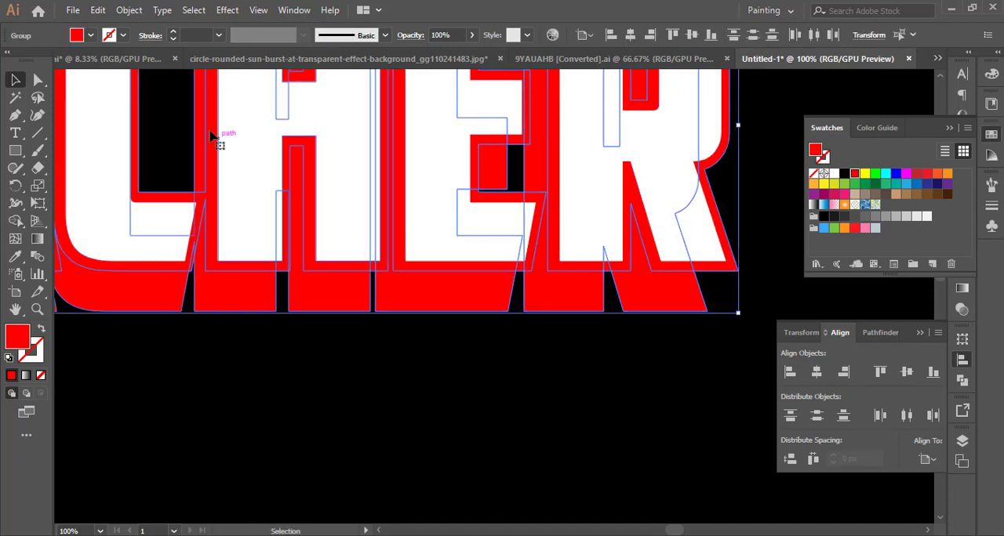
click(128, 9)
mouse_move(235, 388)
click(385, 389)
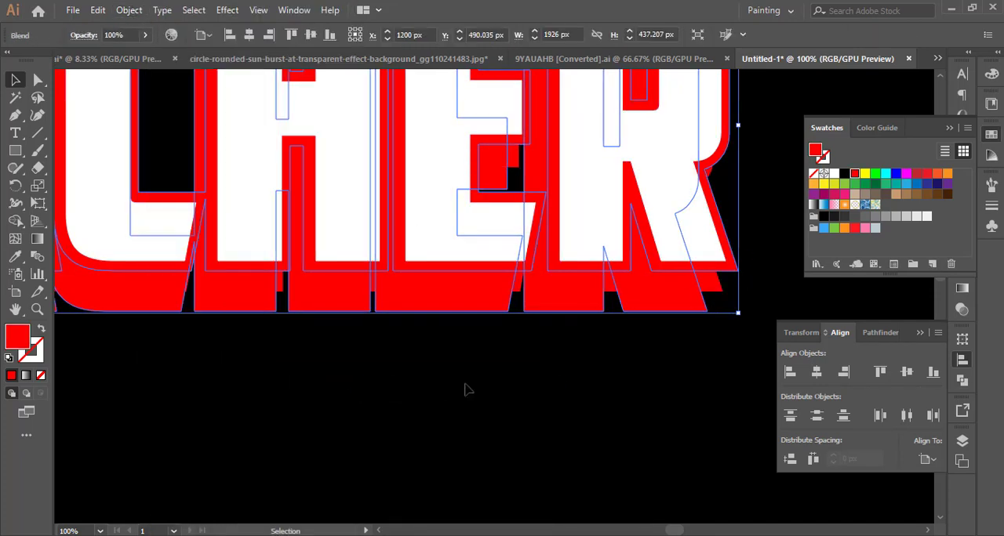
Set the blend between the red outlines to a specified distance of 1 px.
click(127, 9)
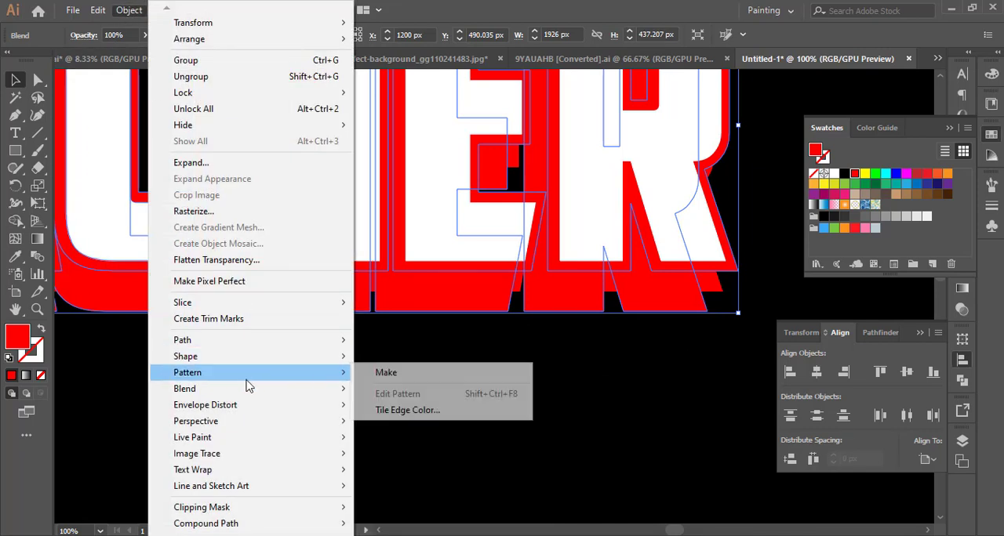
mouse_move(300, 391)
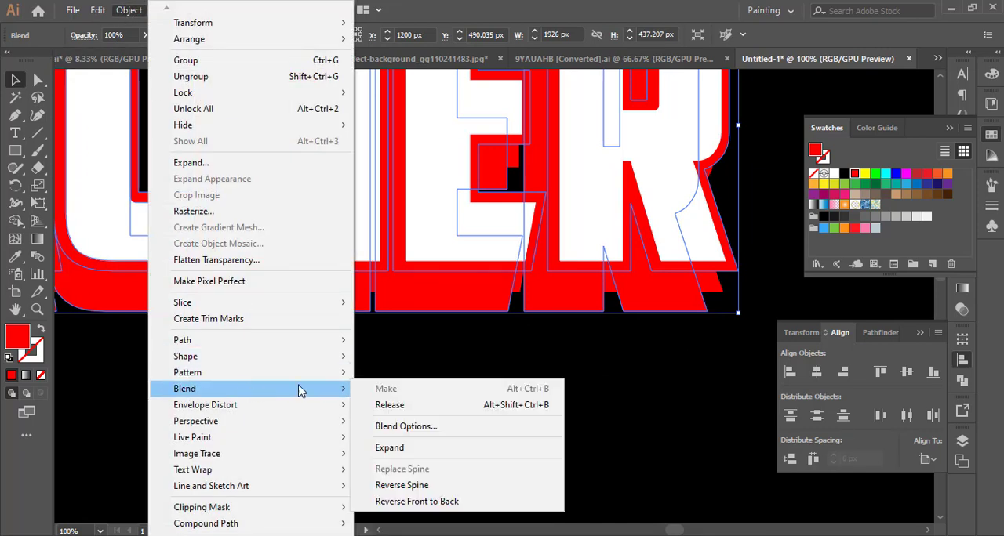
click(439, 428)
click(612, 325)
click(689, 257)
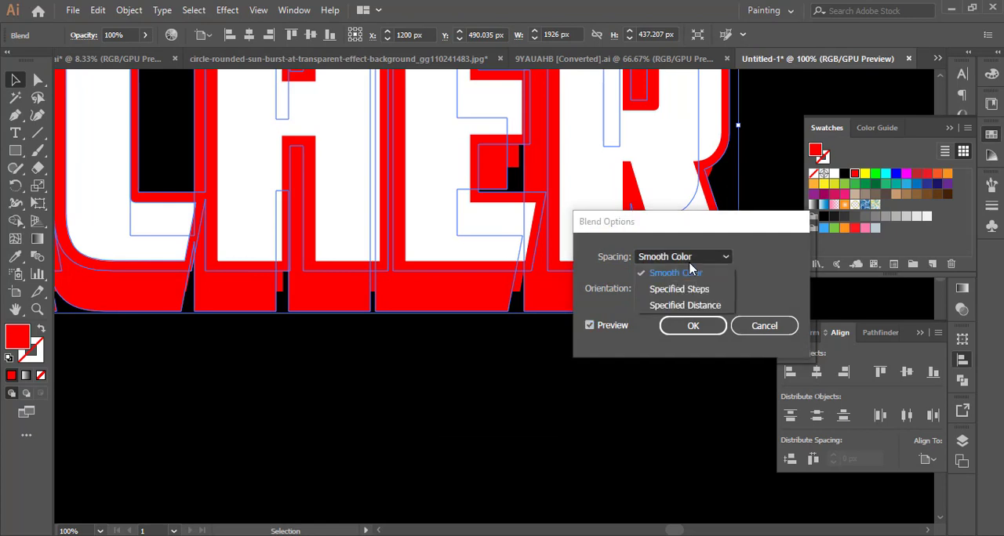
click(721, 304)
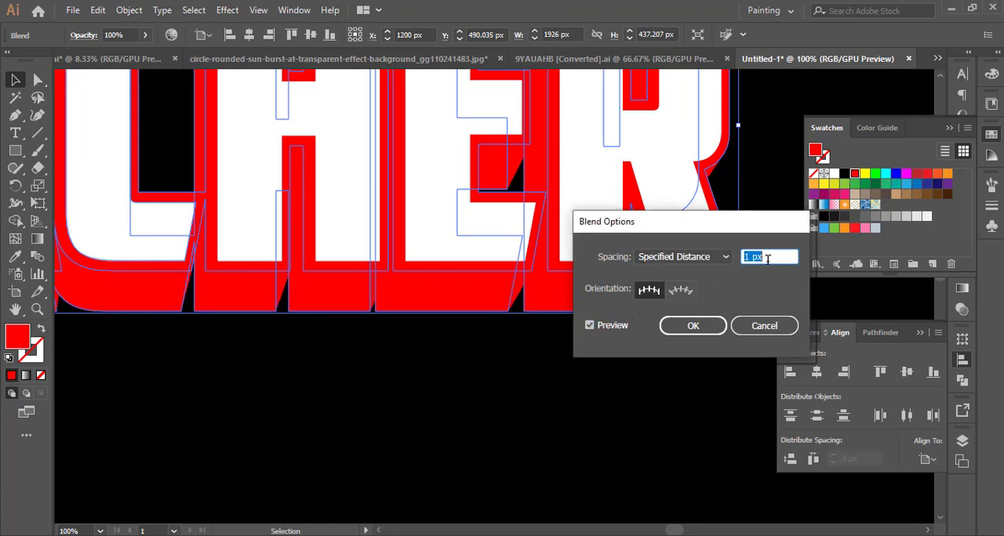
click(693, 325)
Expand the blend's object and fill, and unite the resulting red copies into one extruded shape.
scroll(704, 325, up, 4)
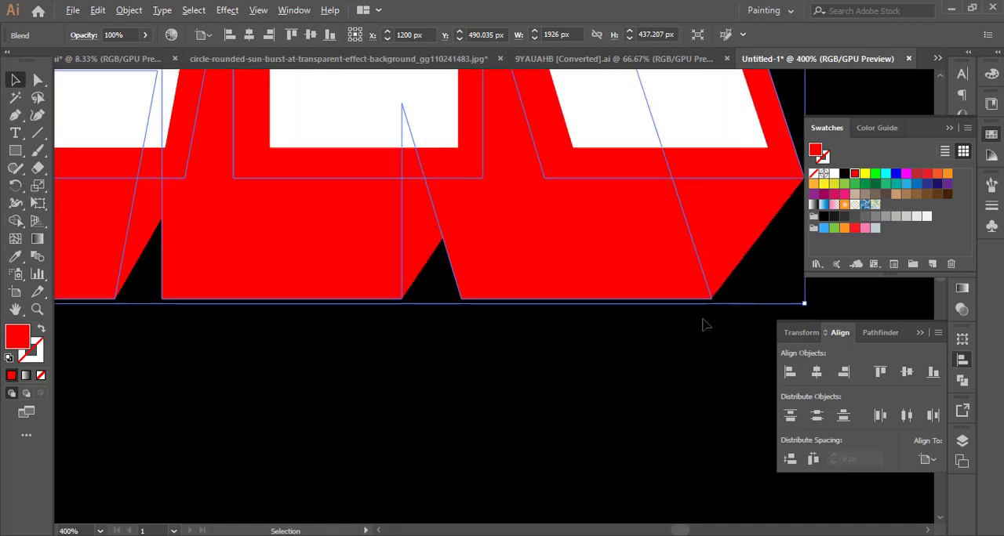
scroll(704, 325, down, 6)
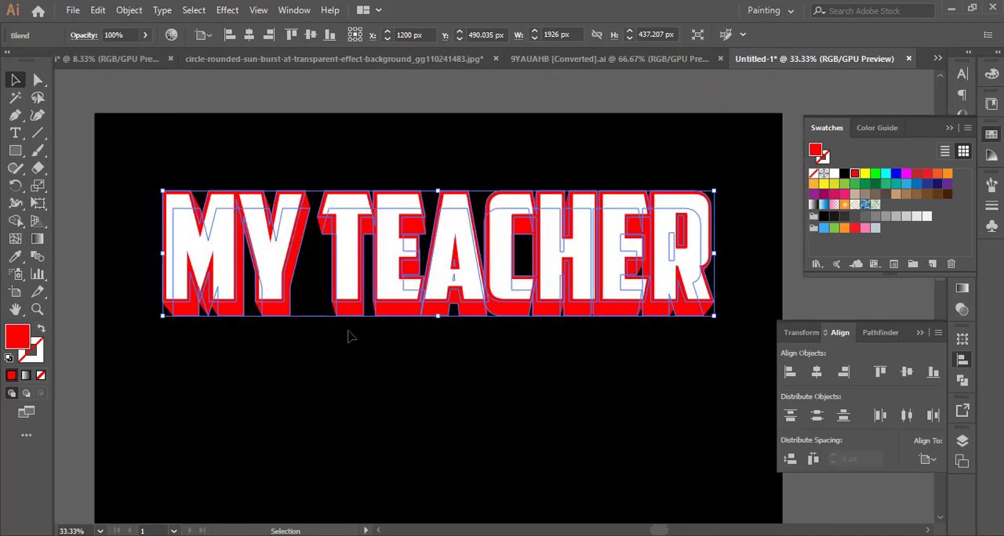
click(129, 10)
click(226, 163)
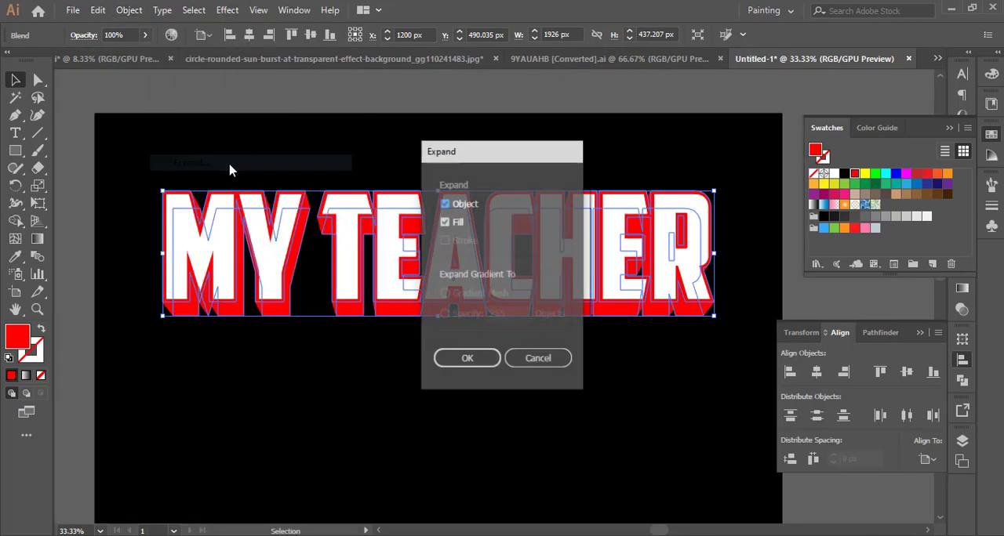
click(474, 358)
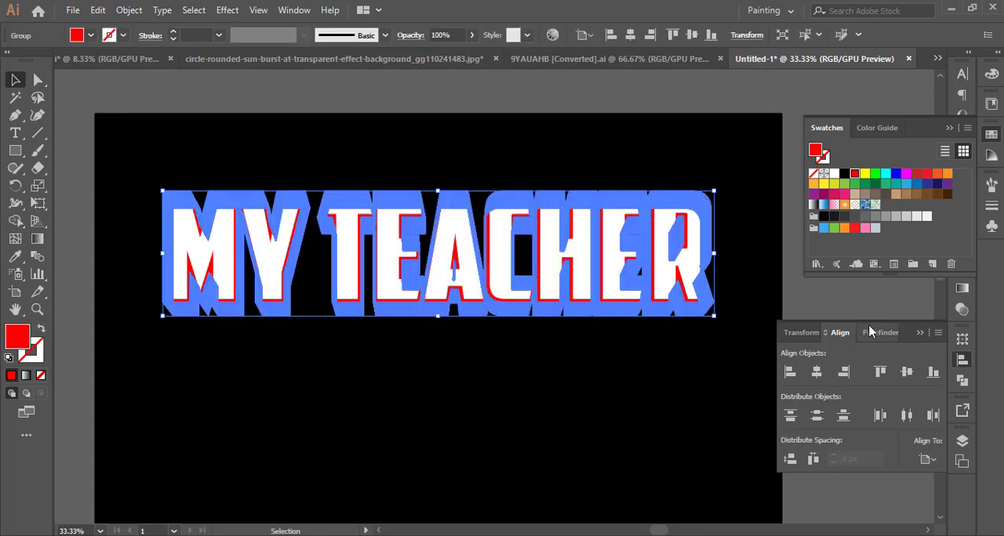
click(870, 332)
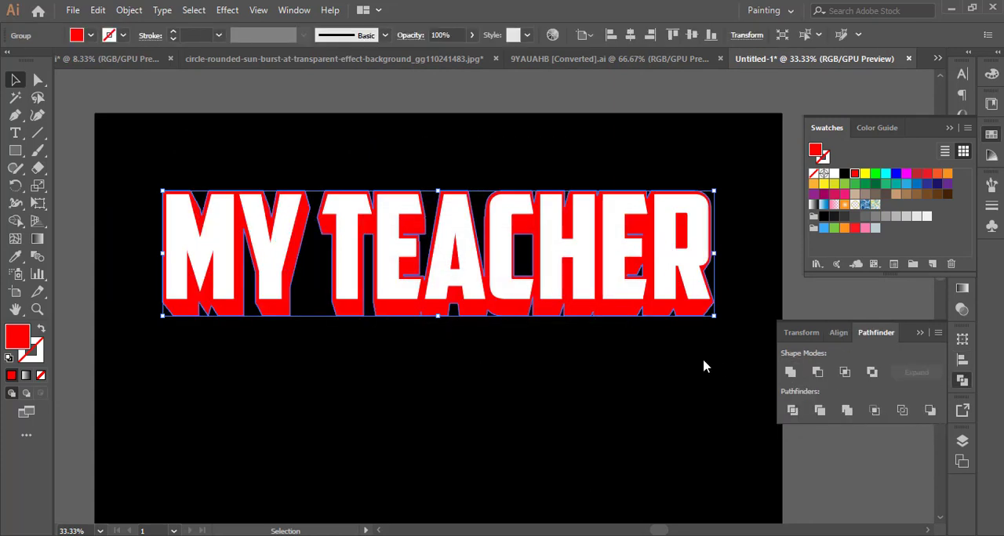
Fill the white lettering with a linear gradient that has mid-grey end stops and a white stop at about 53%.
scroll(744, 271, up, 3)
drag(688, 295, 753, 296)
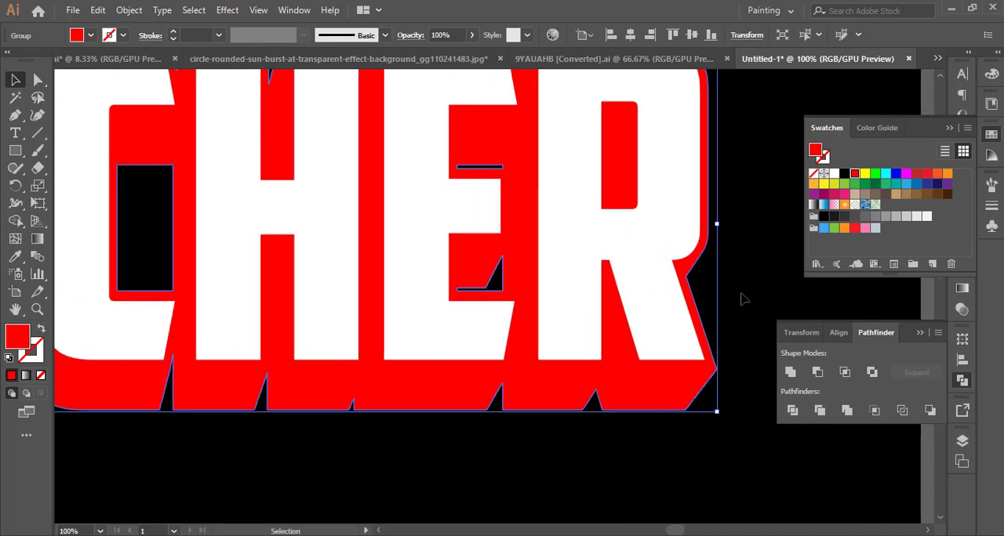
click(740, 292)
click(658, 237)
scroll(657, 236, down, 3)
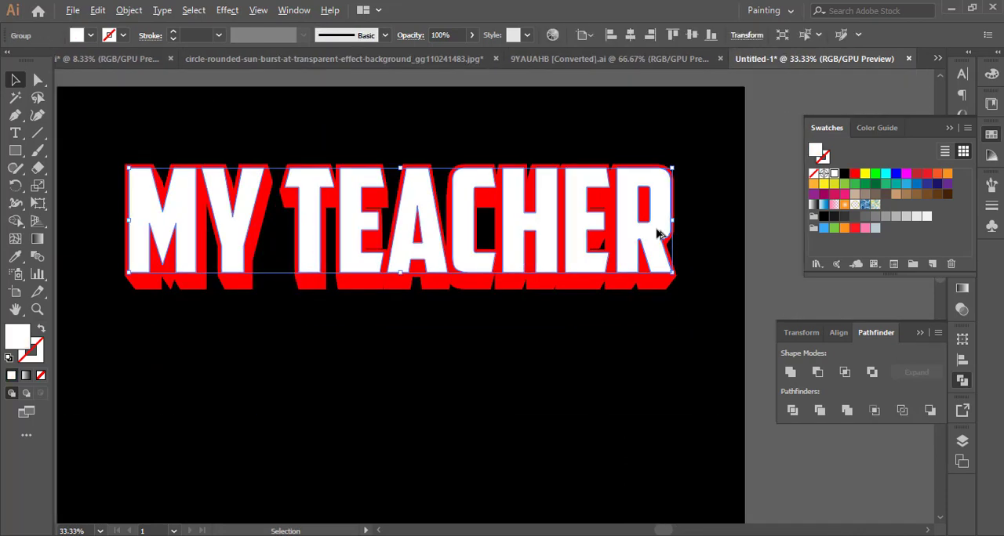
click(962, 290)
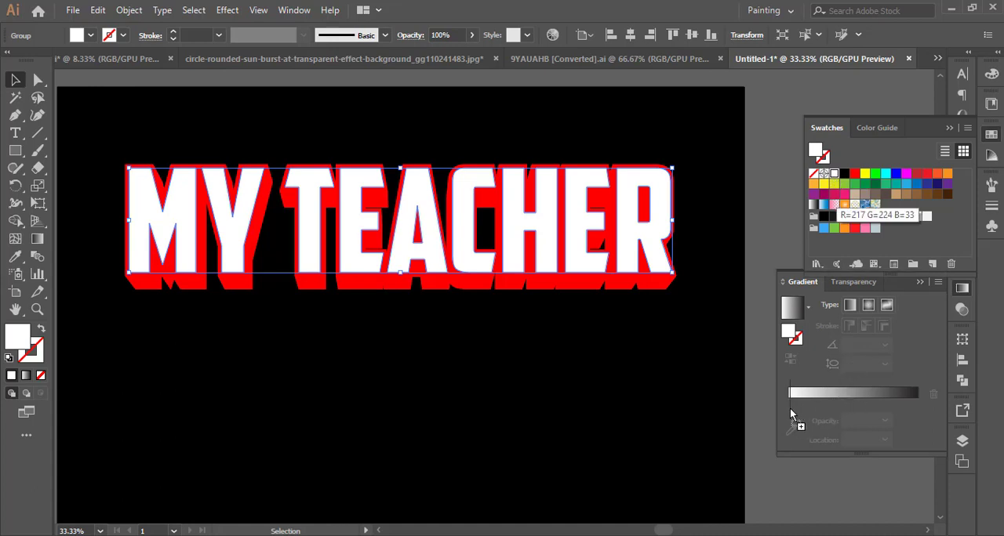
click(856, 410)
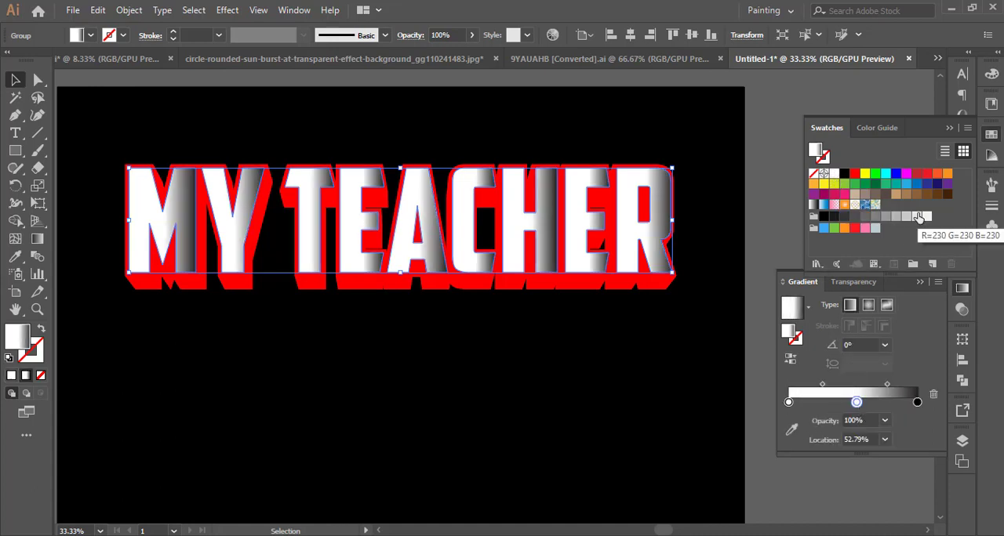
drag(873, 221, 788, 403)
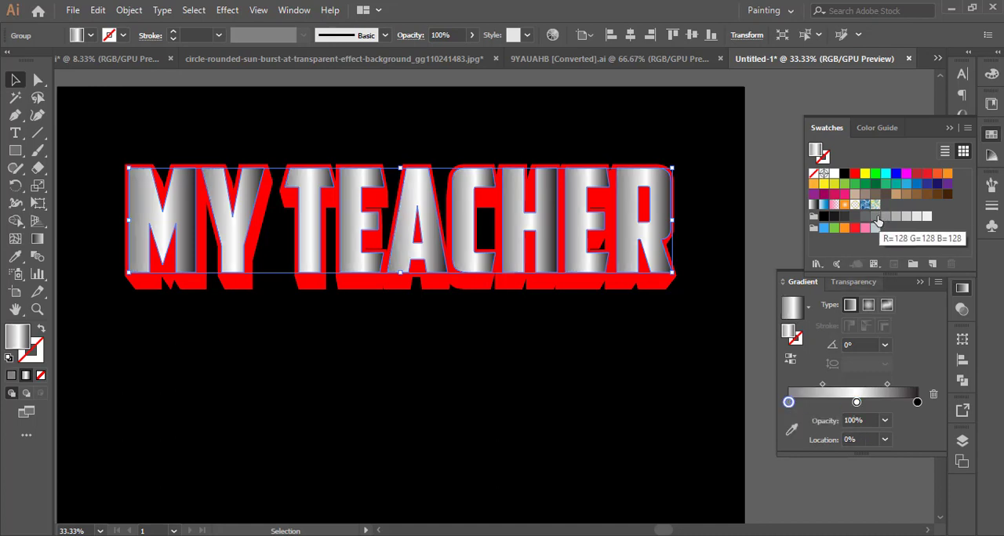
drag(877, 222, 917, 402)
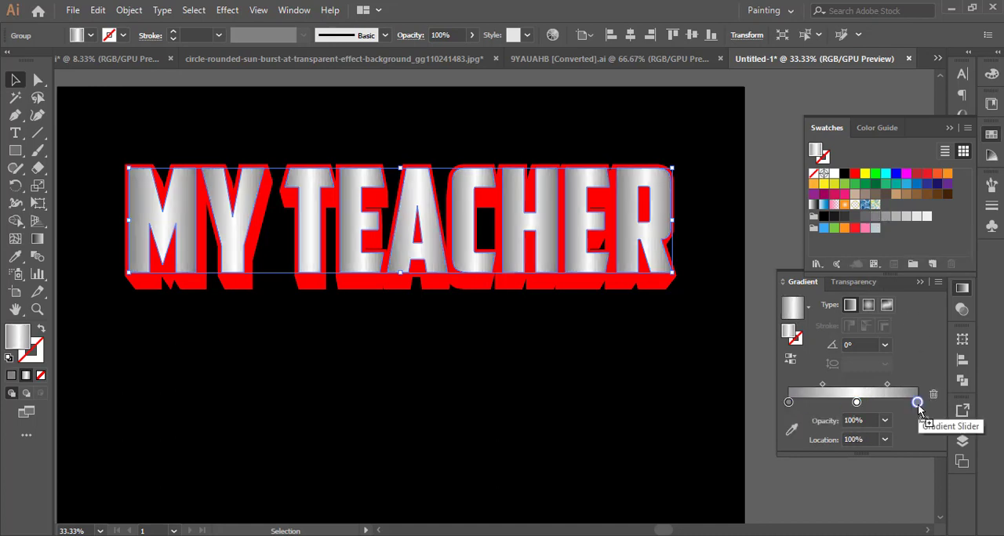
Set the lettering's gradient angle to 90° and move both midpoints outward, the one beyond the white stop to about 56%.
click(885, 345)
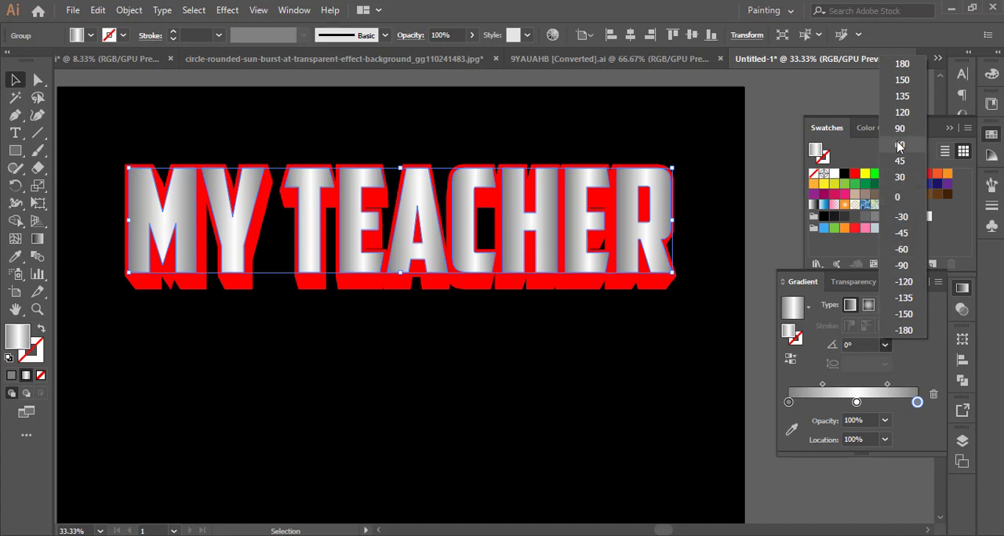
click(898, 130)
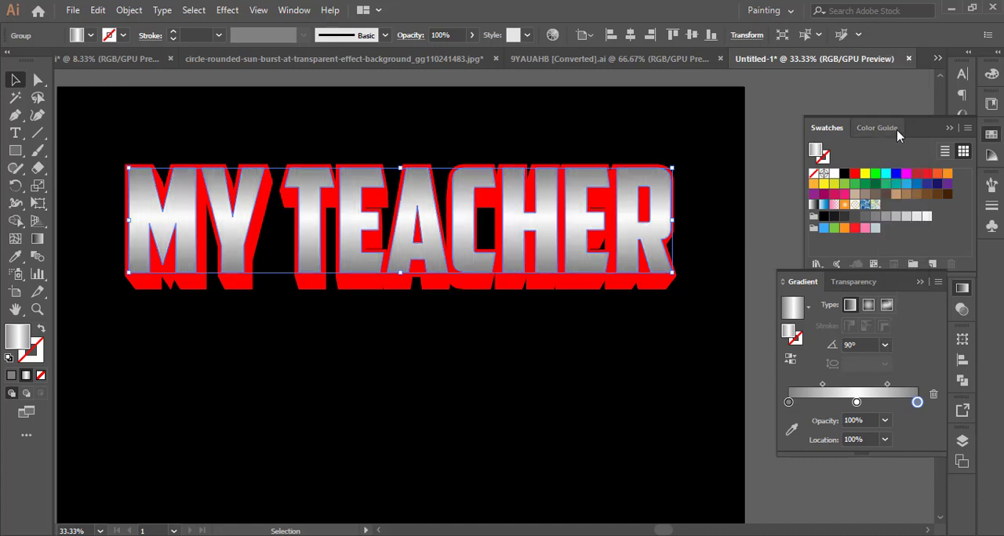
click(822, 386)
drag(888, 385, 892, 384)
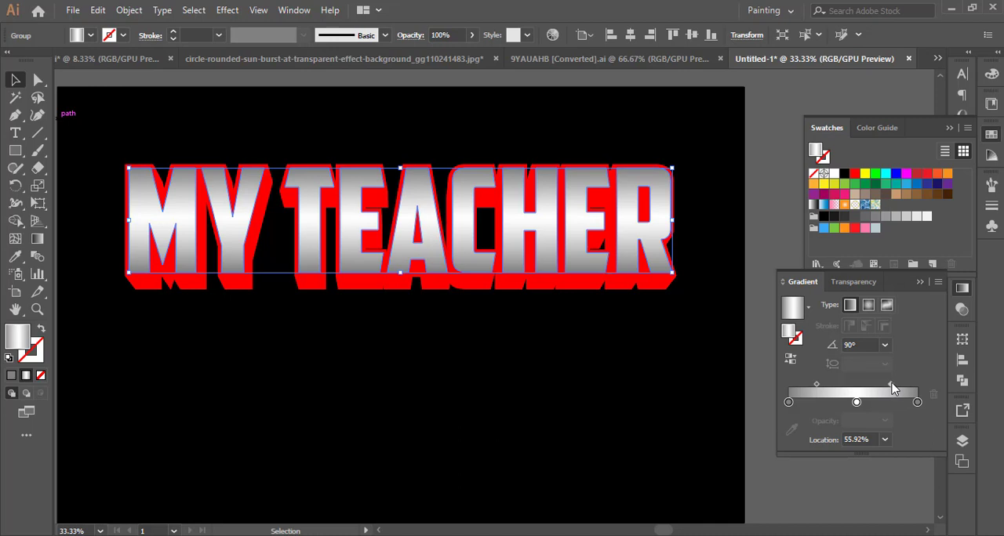
Select the gradient lettering together with its red extrusion and group them.
click(708, 309)
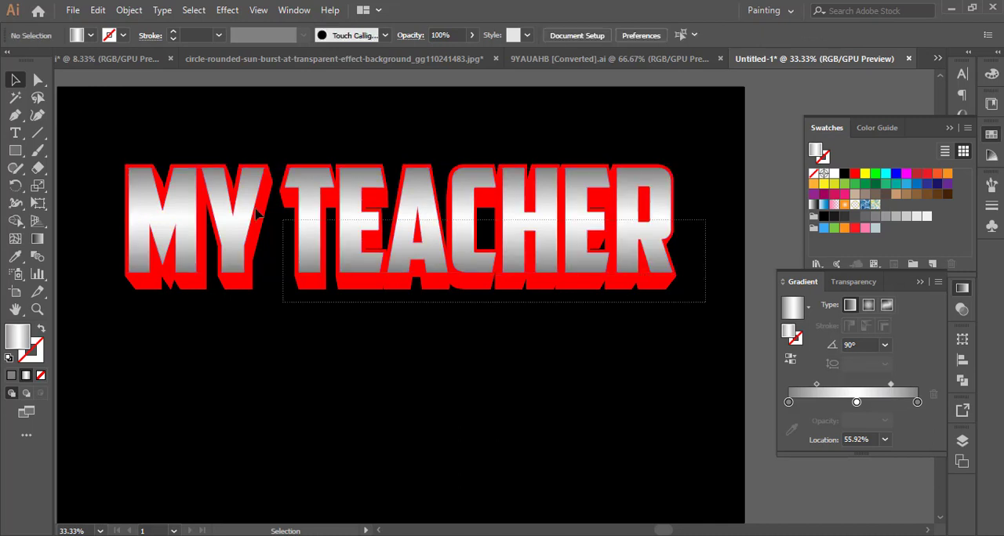
click(157, 163)
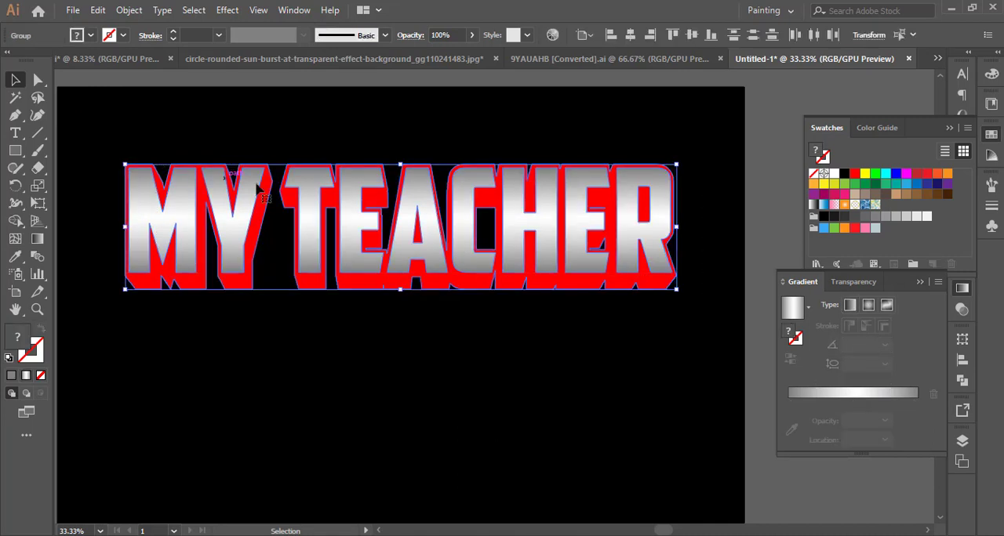
right_click(307, 195)
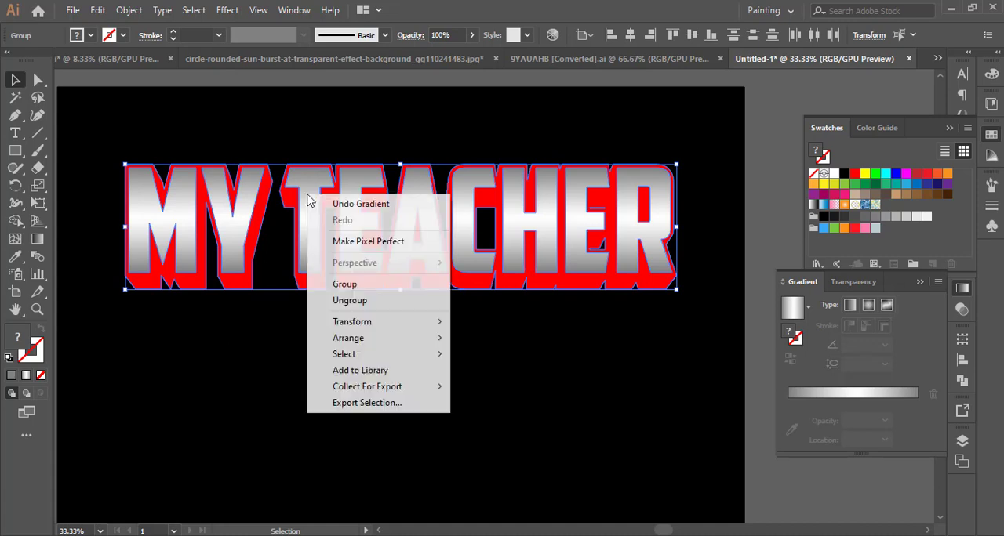
click(345, 287)
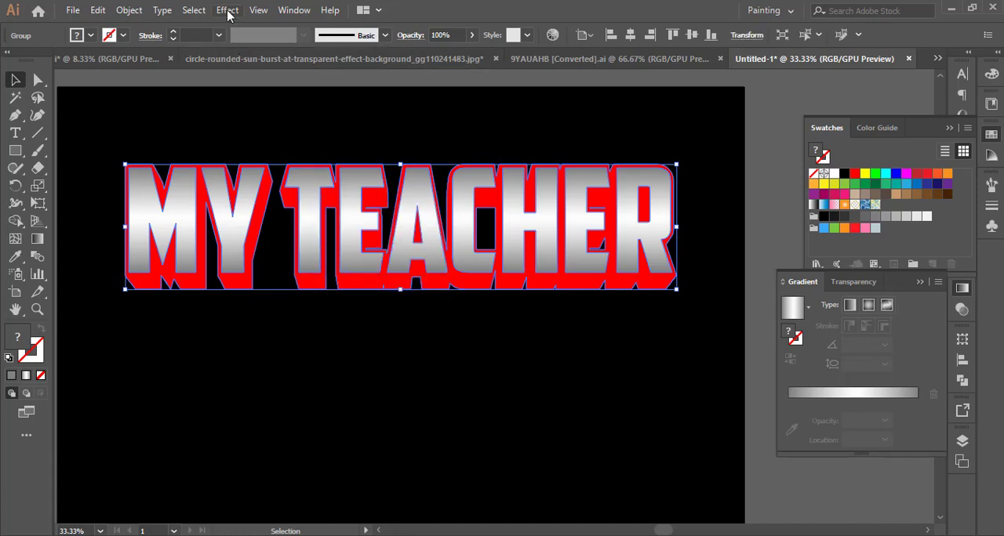
Taper the grouped headline toward its top with Perspective Distort and enlarge it to almost the full width near the artboard's upper edge.
click(39, 205)
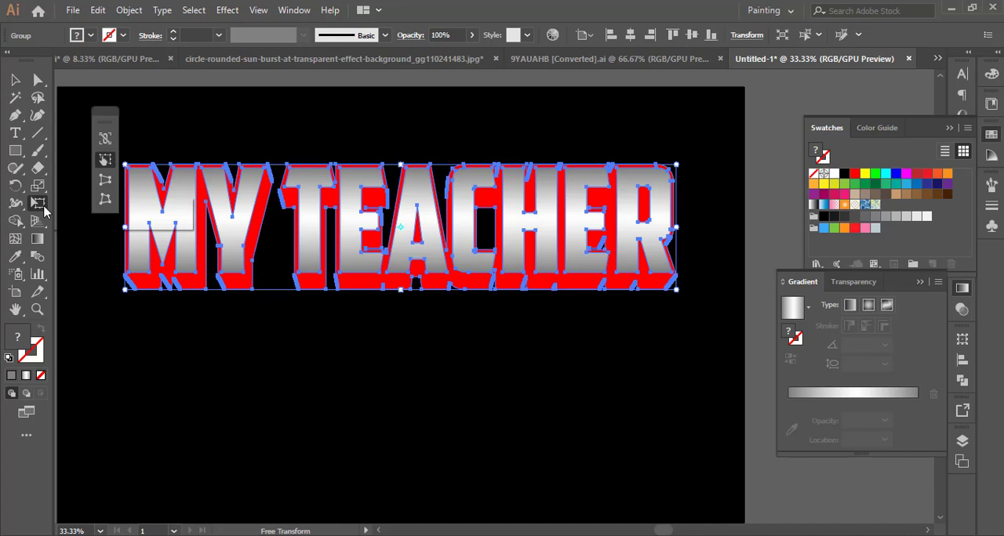
click(105, 179)
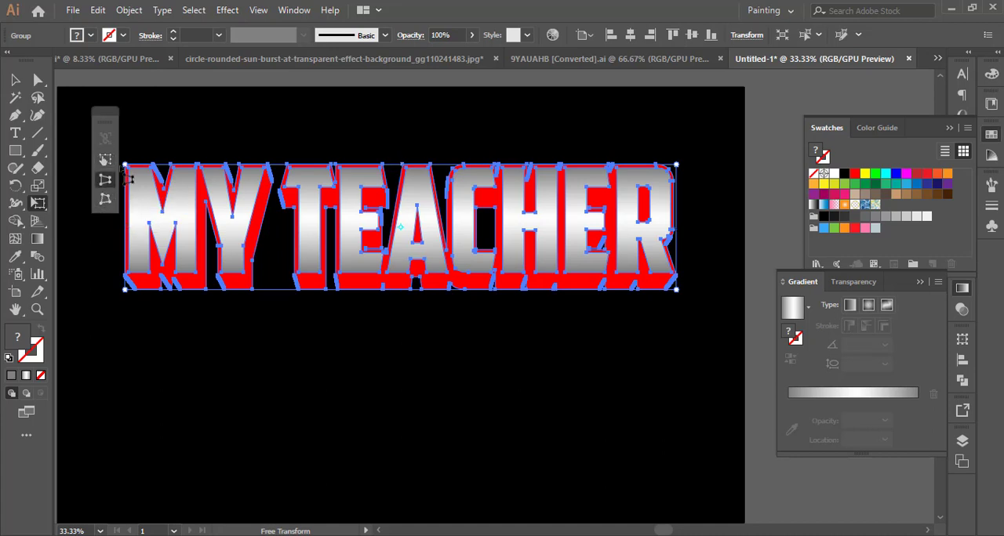
drag(132, 176, 146, 177)
click(11, 79)
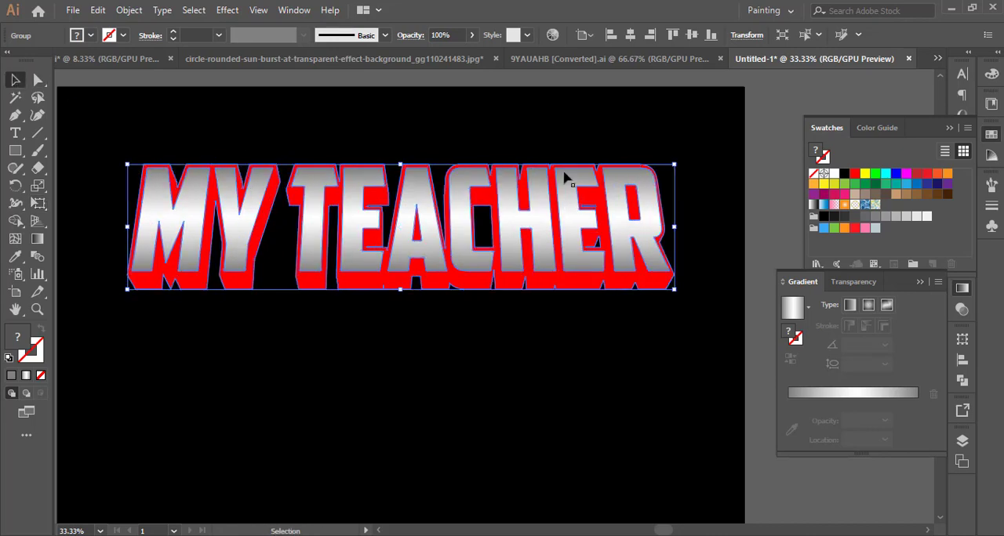
drag(679, 226, 740, 227)
drag(593, 239, 594, 204)
Apply a horizontal Arc Lower warp with a -18% bend to the headline.
click(226, 11)
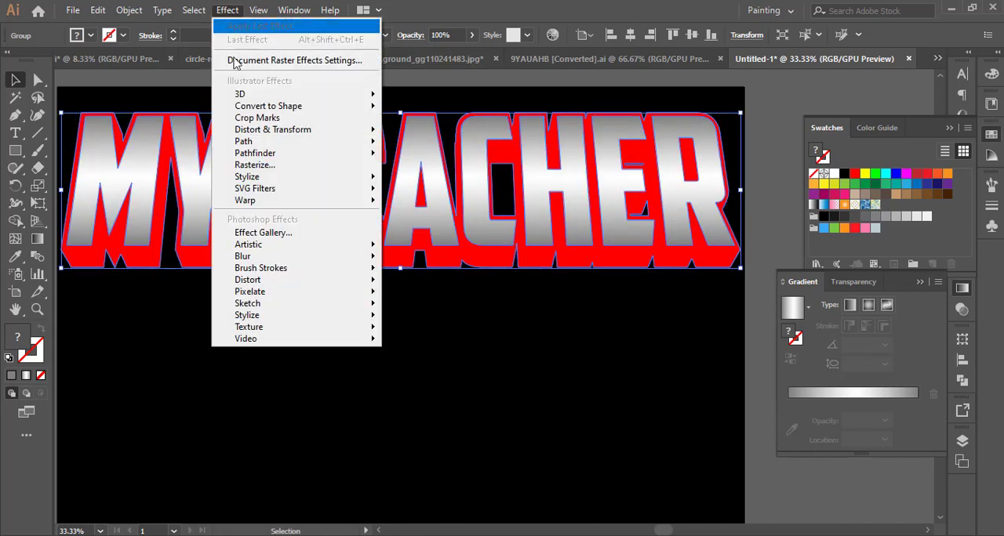
mouse_move(331, 200)
click(425, 219)
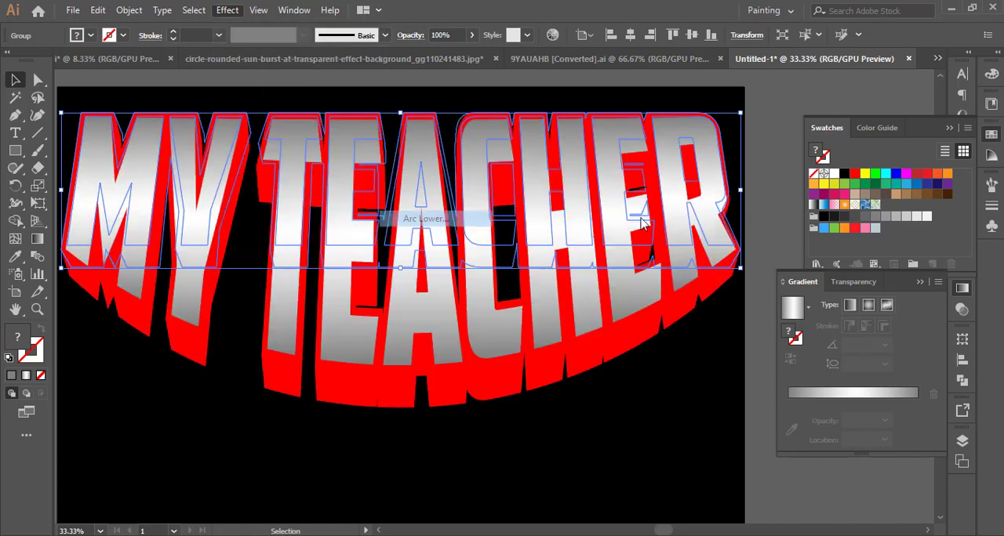
drag(847, 212, 868, 213)
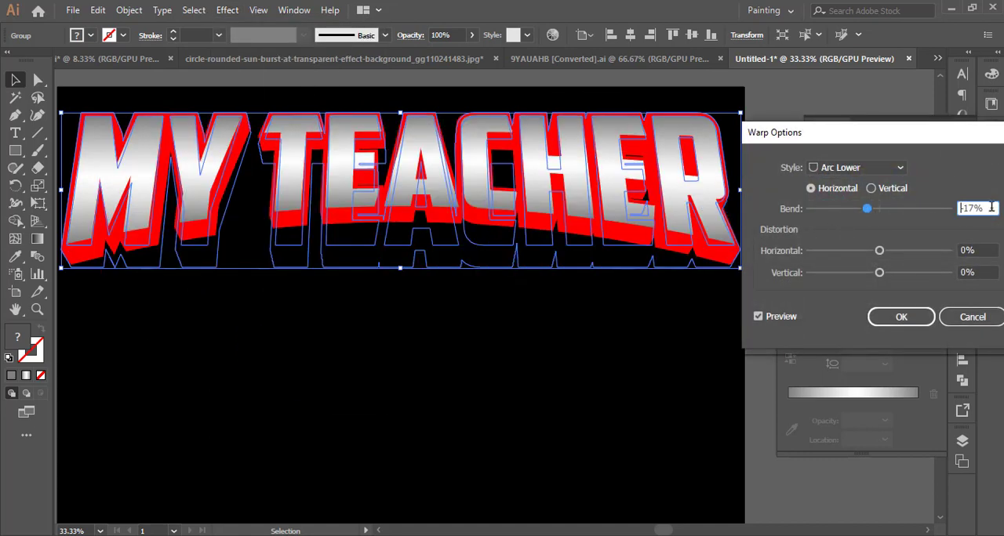
key(Down)
key(Down)
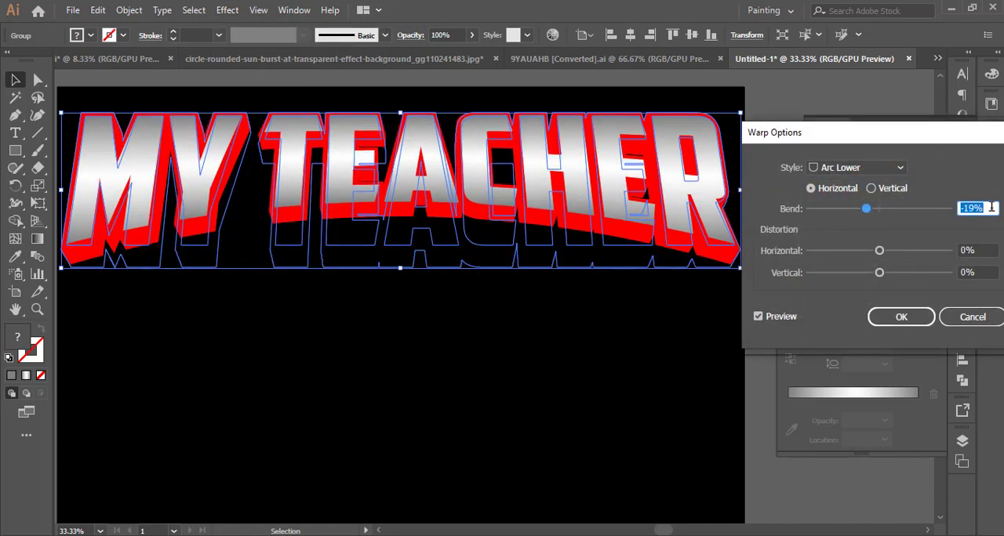
key(Up)
click(906, 316)
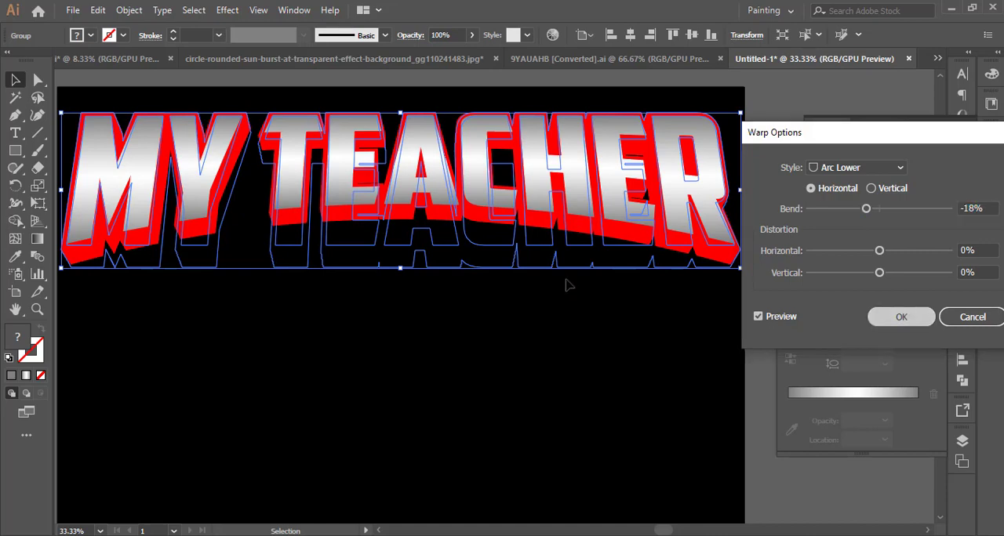
Move the warped headline up closer to the artboard's upper edge.
scroll(515, 317, down, 1)
click(515, 318)
drag(513, 259, 512, 185)
click(544, 325)
Copy the "was wrong" line from the quote text block beside the artboard.
scroll(546, 325, down, 1)
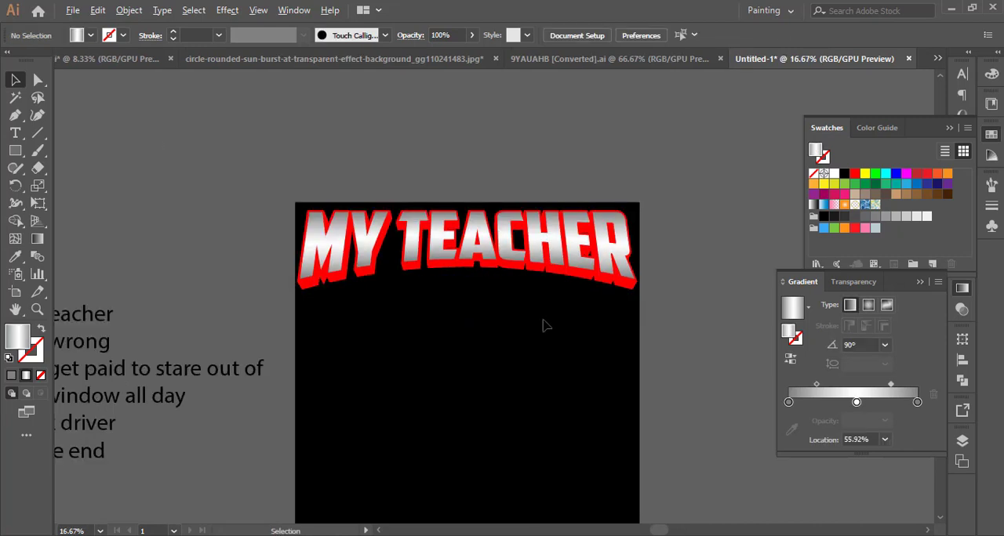
scroll(518, 330, right, 1)
scroll(495, 332, down, 1)
click(147, 354)
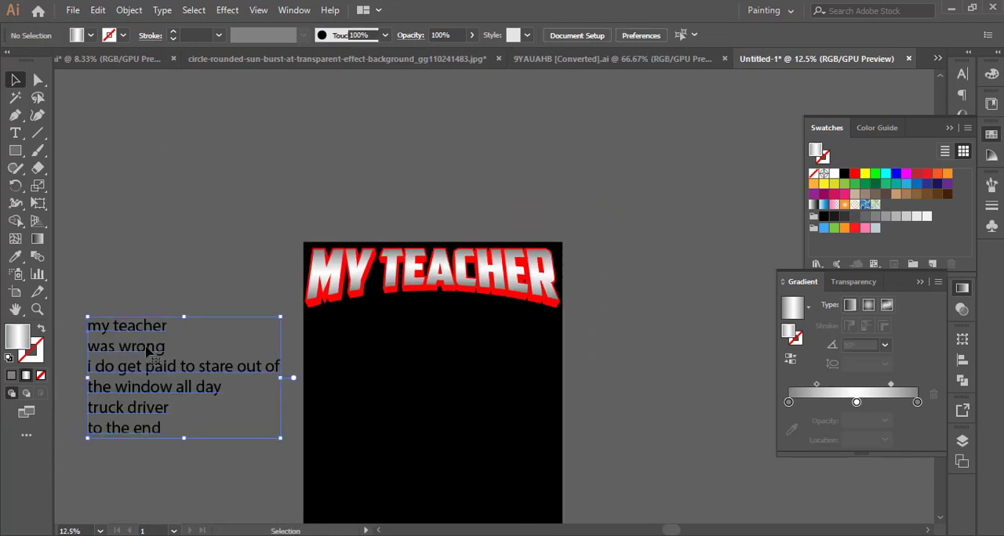
triple_click(146, 346)
key(ctrl+c)
click(16, 80)
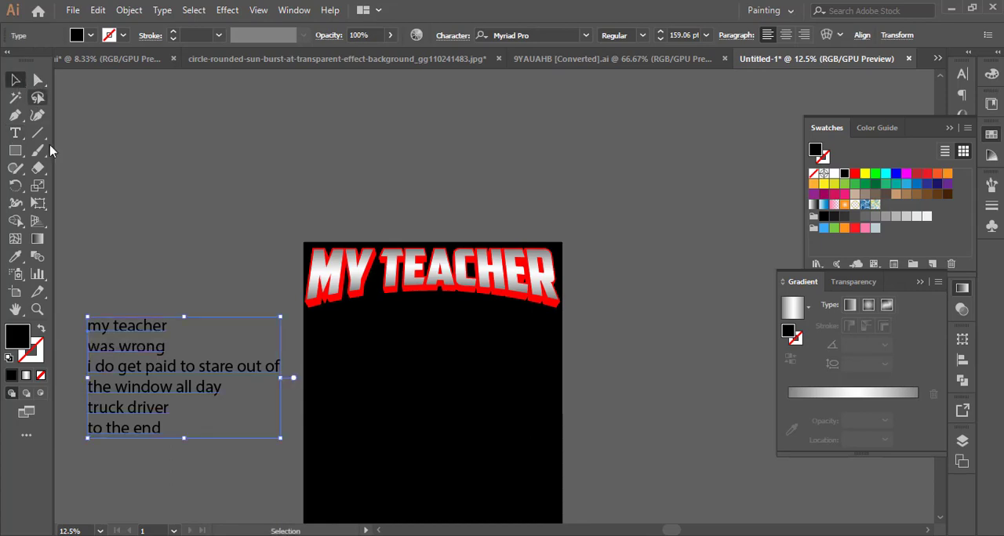
Paste the "was wrong" text, enlarge it to about 389 pt and place it below the MY TEACHER headline.
click(354, 333)
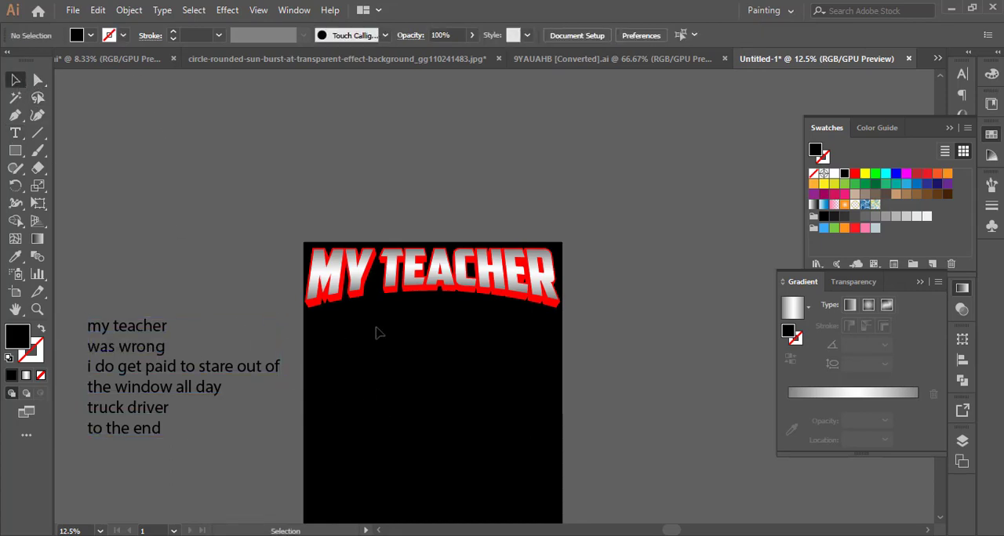
click(100, 10)
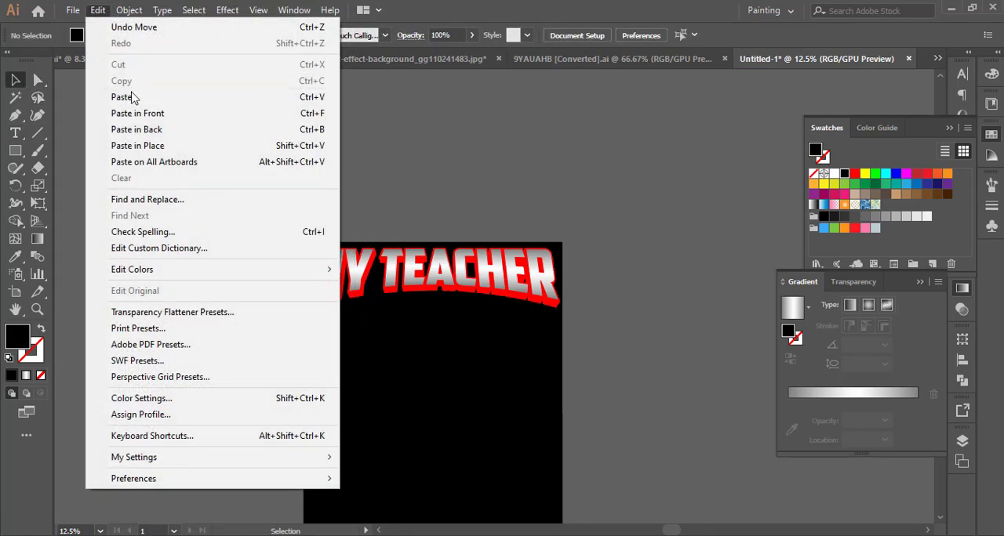
click(121, 96)
drag(518, 294, 554, 387)
drag(484, 340, 474, 367)
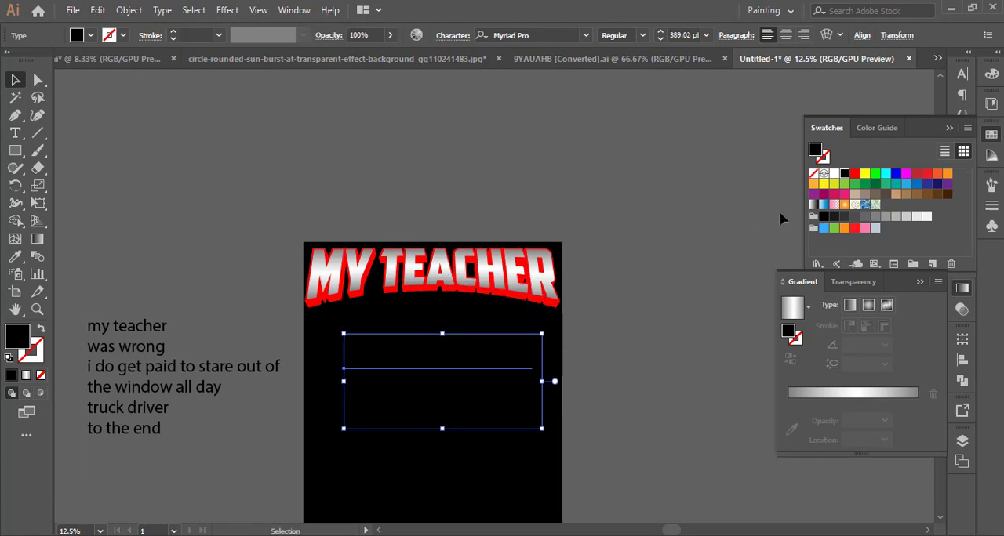
Style the "was wrong" text with a white fill, All Caps and the American Captain Regular font.
click(836, 173)
click(963, 76)
click(941, 69)
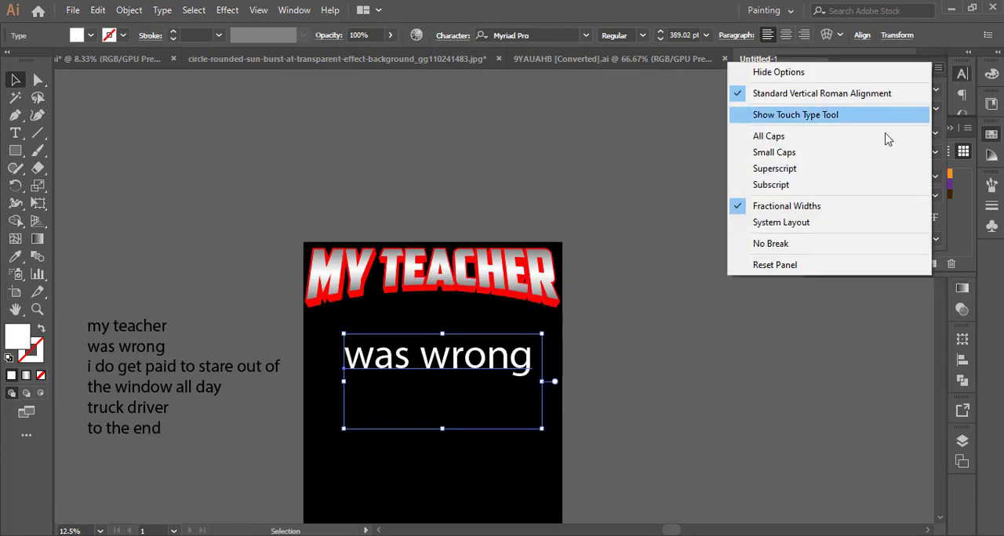
click(885, 136)
click(935, 89)
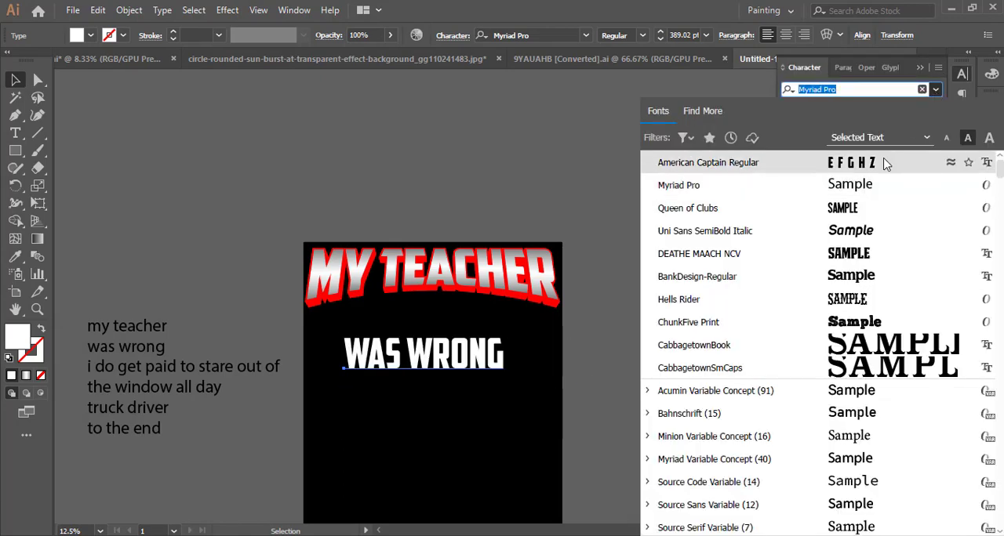
click(820, 162)
Enlarge WAS WRONG to about 465 pt, centre it roughly under the headline and expand its object and fill.
scroll(475, 405, up, 2)
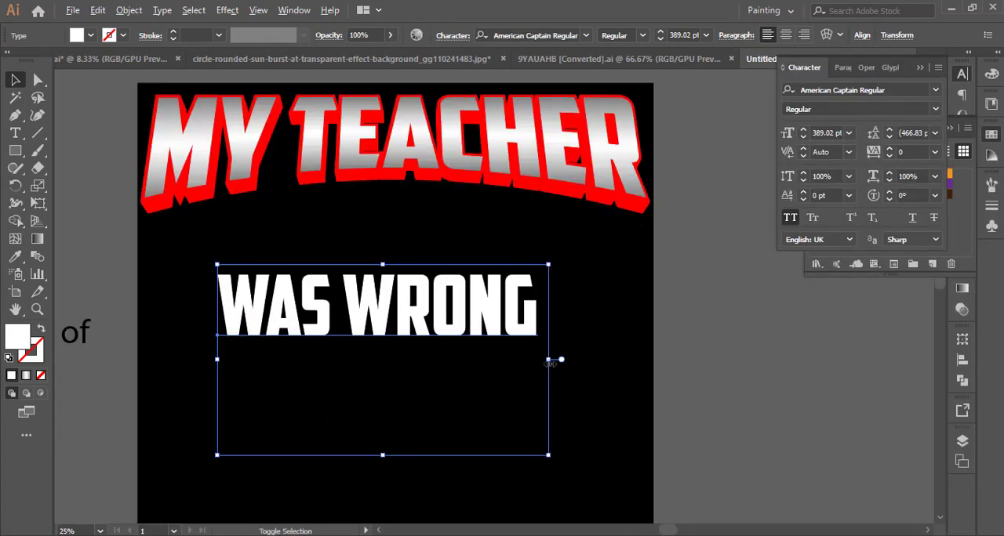
drag(550, 362, 581, 360)
drag(554, 318, 573, 313)
click(128, 10)
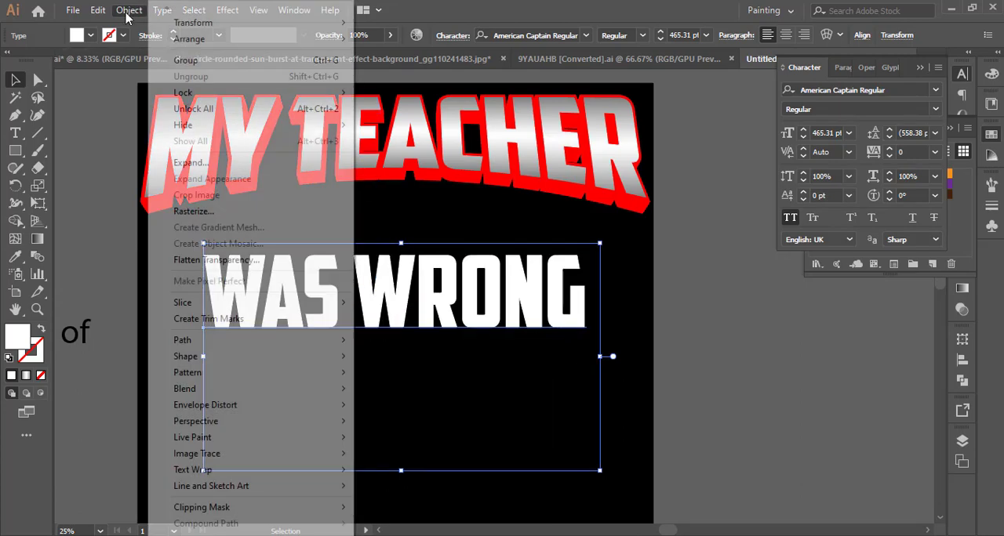
click(214, 165)
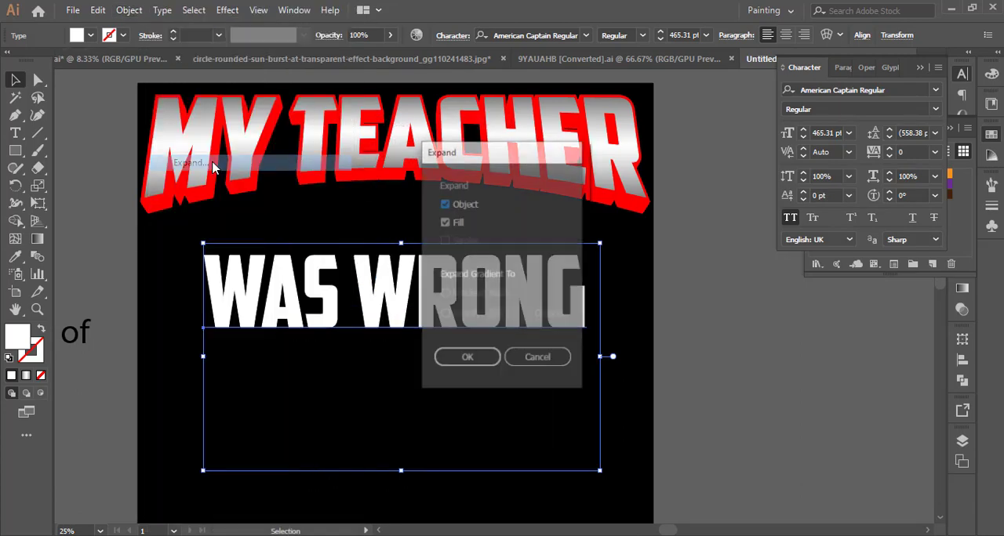
click(453, 359)
Apply a 12 px Offset Path with Miter joins to the WAS WRONG lettering.
click(129, 10)
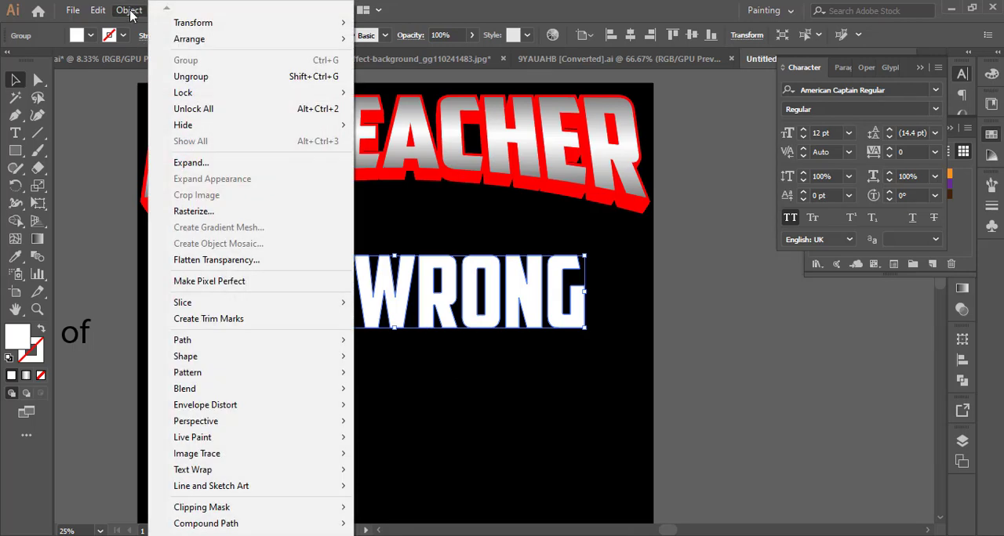
mouse_move(235, 342)
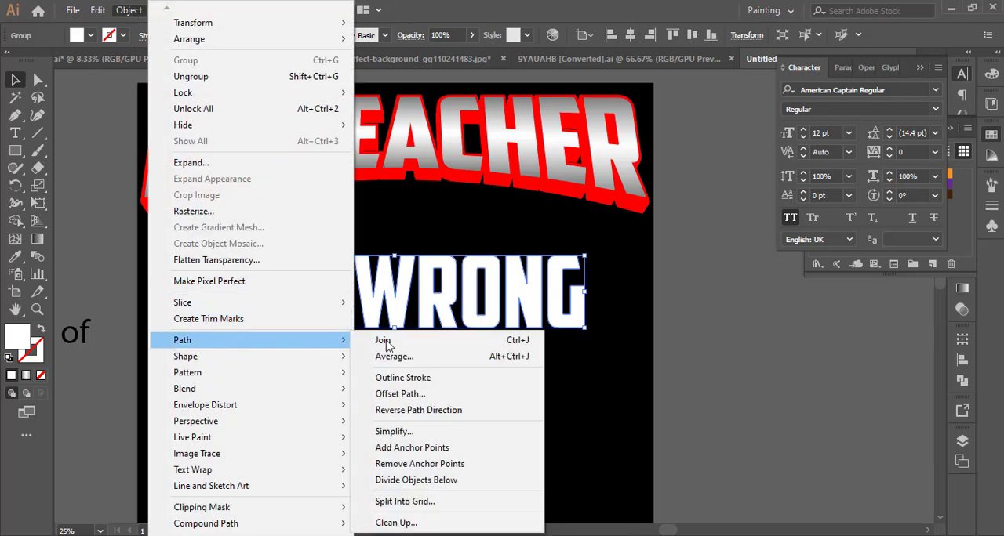
click(455, 393)
click(640, 296)
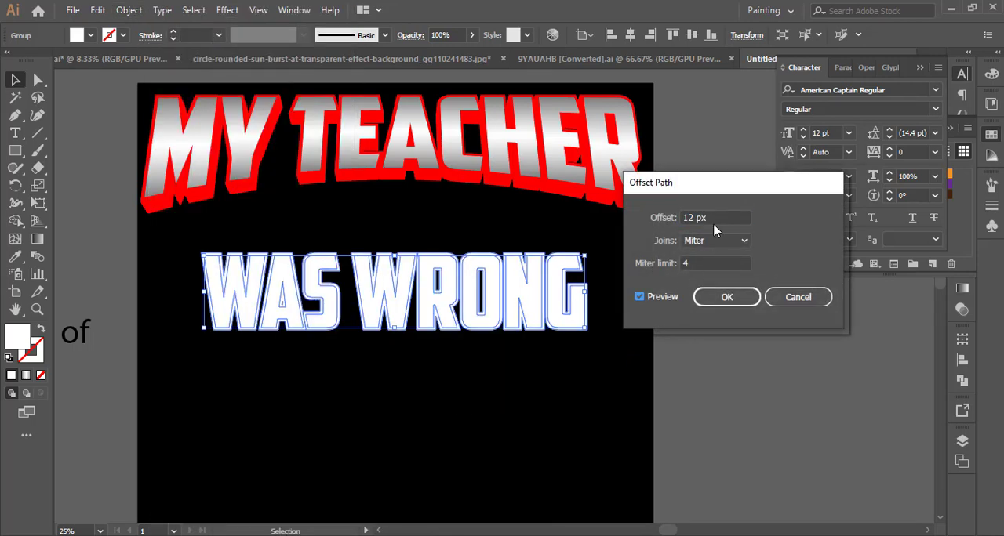
click(727, 298)
Unite the offset WAS WRONG shapes and fill them with red.
click(957, 381)
click(793, 376)
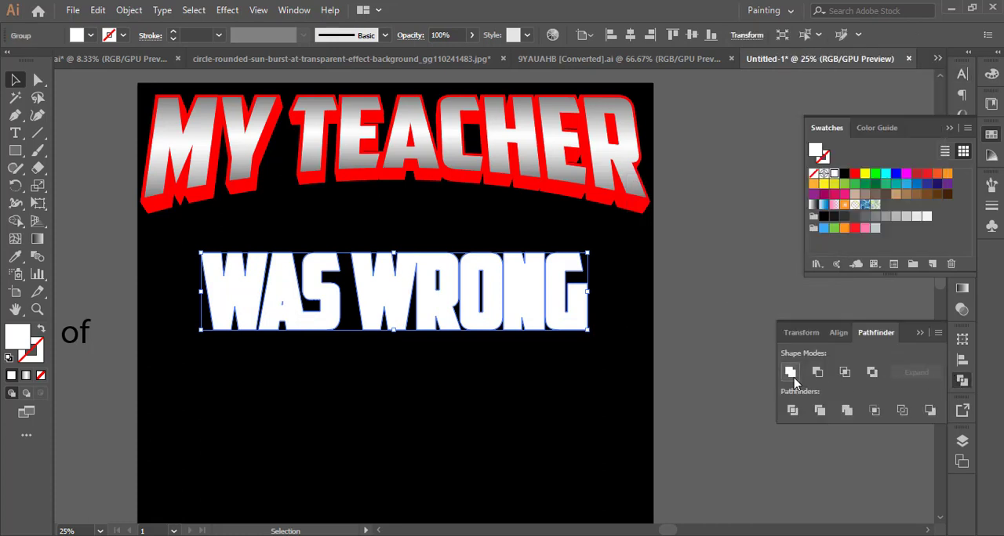
click(854, 174)
key(ctrl+shift+bracketleft)
click(710, 288)
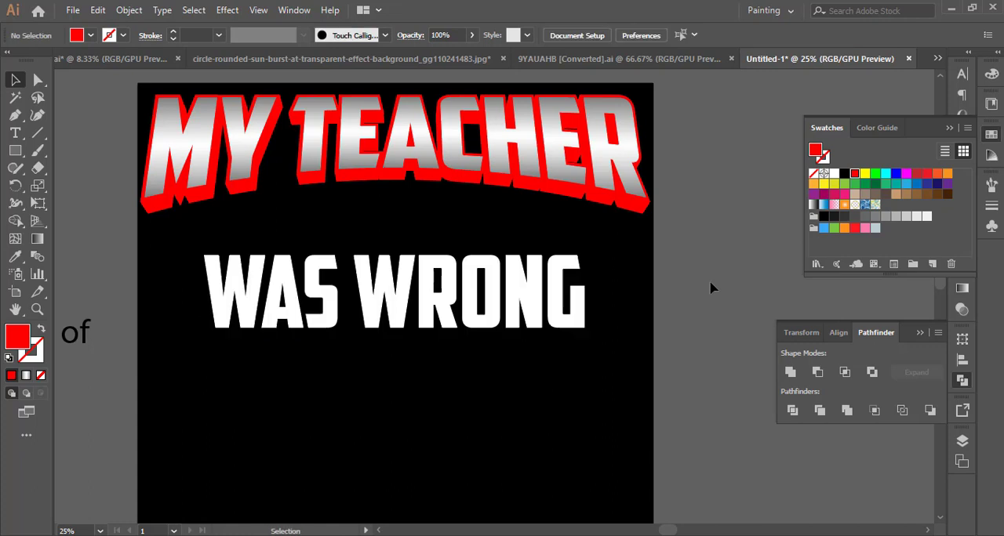
key(ctrl+z)
Send the red WAS WRONG shape backward so it sits directly behind the white lettering.
right_click(578, 310)
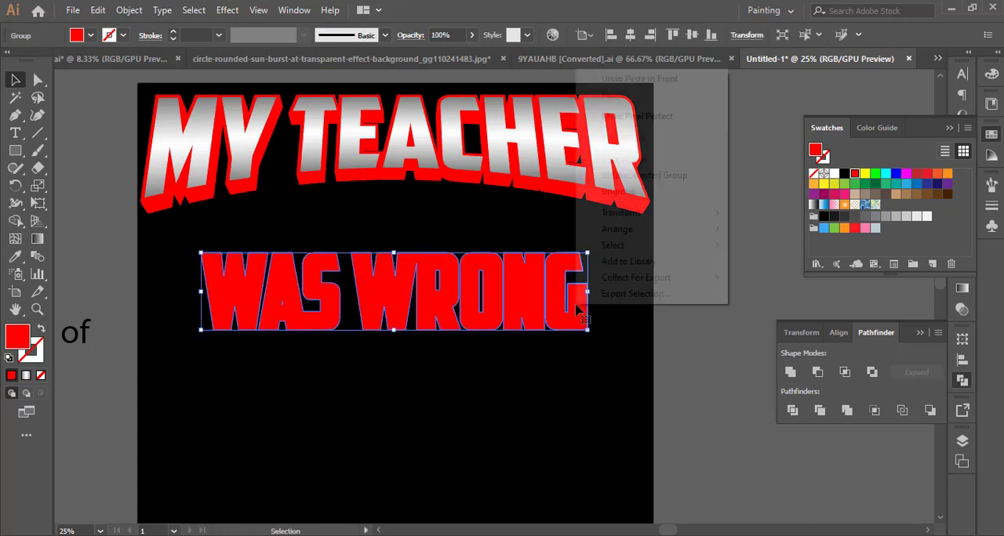
mouse_move(612, 229)
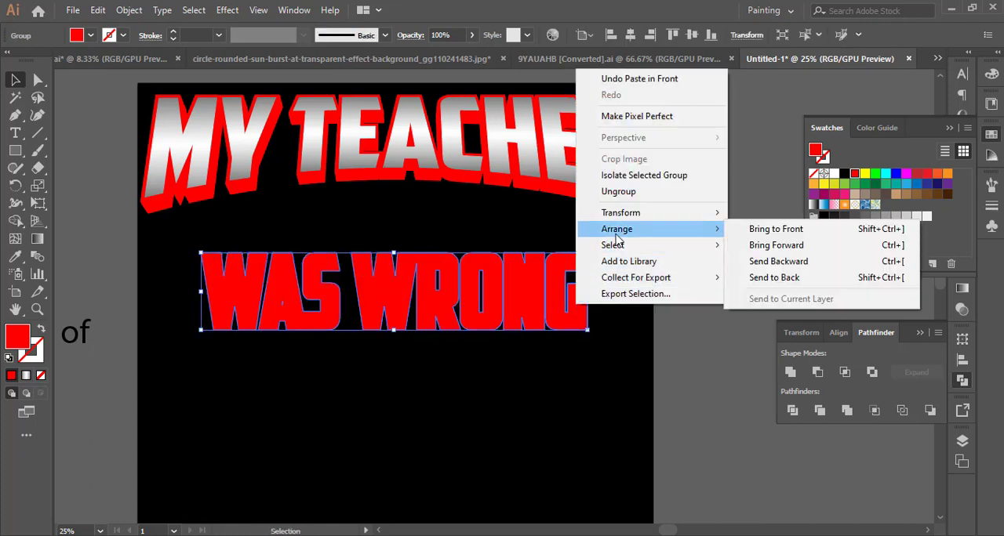
click(780, 261)
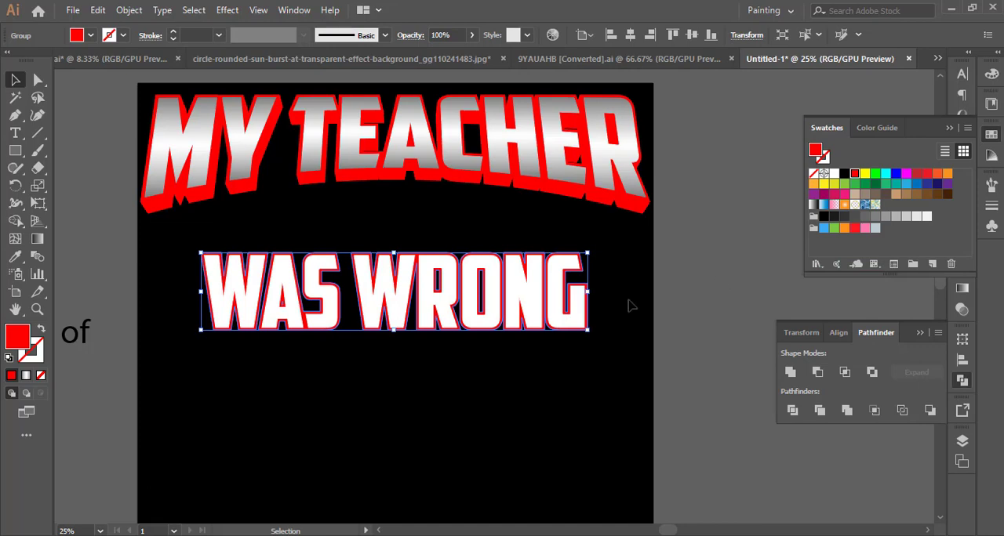
click(553, 366)
Copy the red WAS WRONG outline and paste the duplicate in front of it.
scroll(514, 365, up, 2)
drag(473, 358, 587, 312)
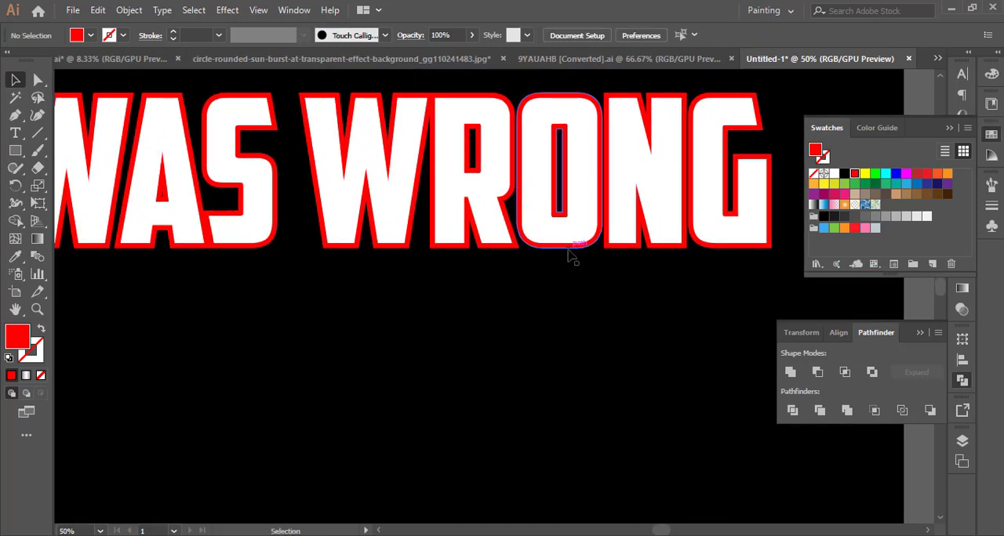
click(570, 257)
click(96, 10)
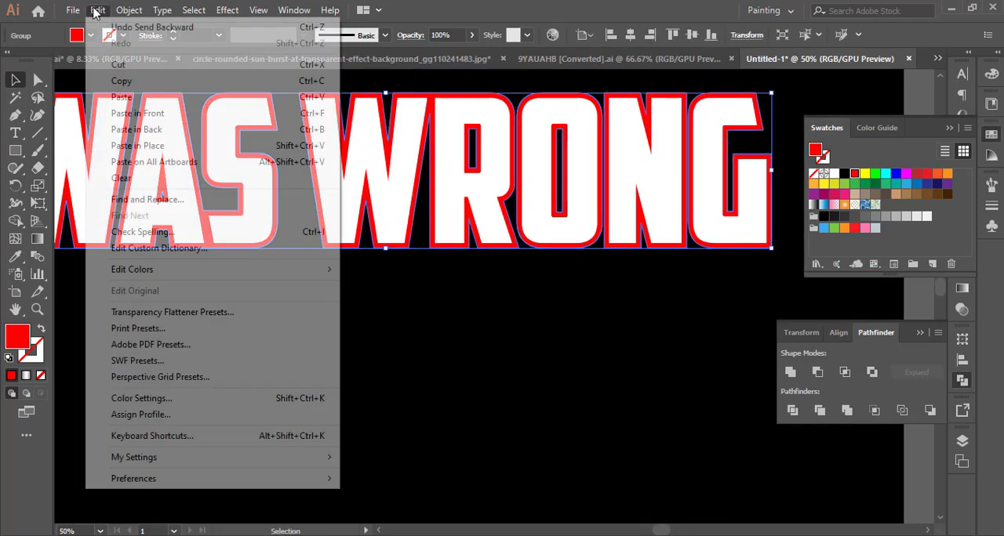
click(120, 81)
click(97, 10)
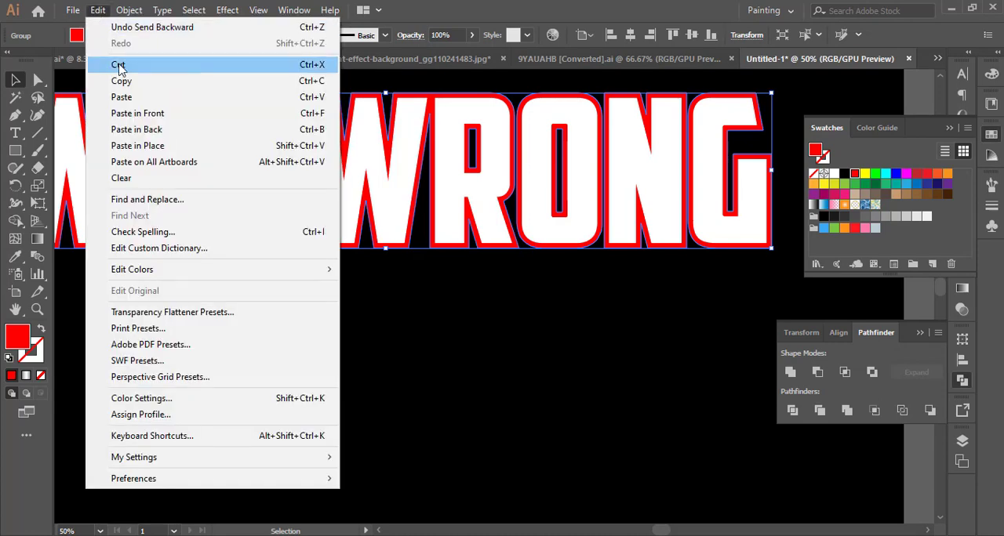
click(139, 115)
Offset the red duplicate downward below the lettering and scale it slightly narrower to form the extrusion's lower end.
drag(502, 258, 501, 278)
mouse_move(770, 286)
mouse_down()
mouse_move(784, 266)
mouse_move(765, 269)
mouse_move(759, 291)
mouse_up()
scroll(752, 300, down, 1)
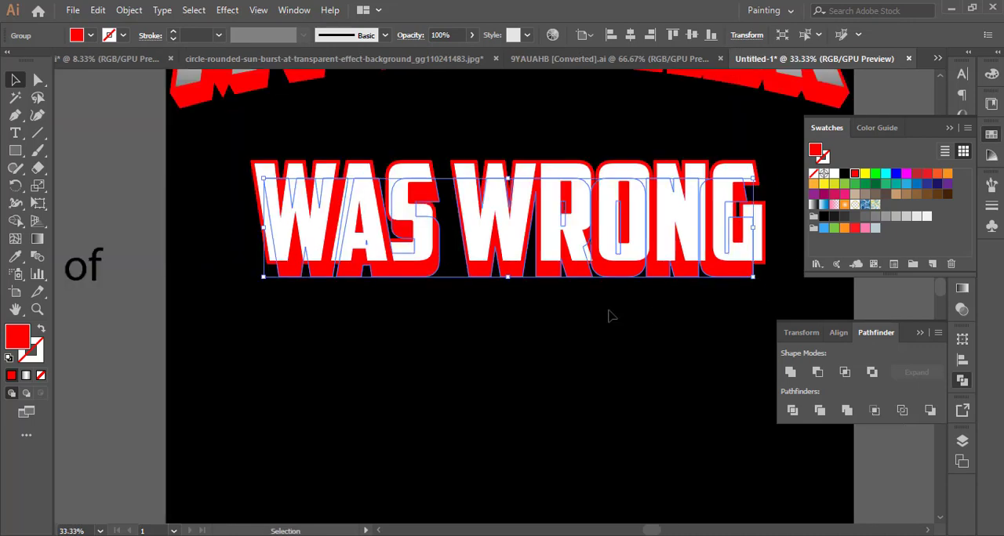
key(shift+Down)
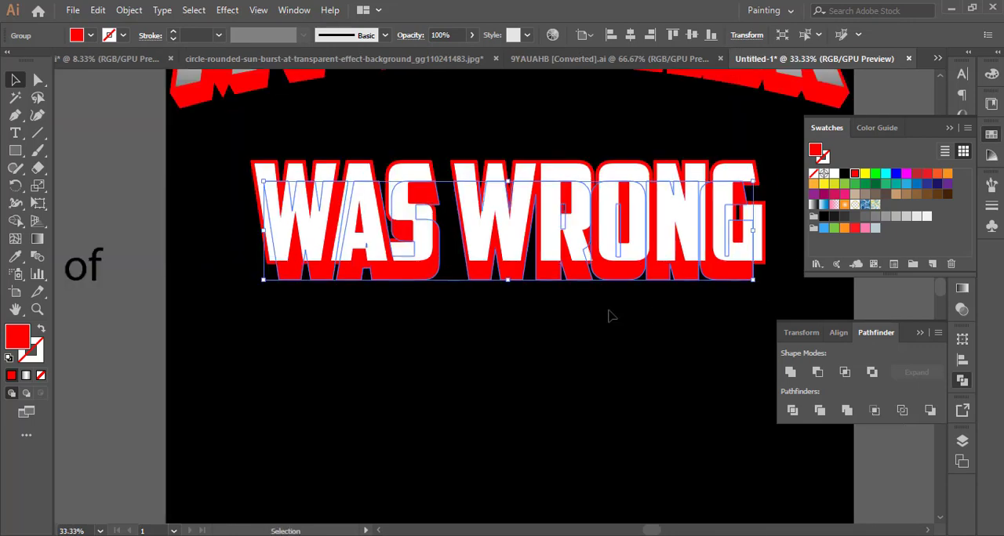
click(608, 315)
Widen the lower red copy of WAS WRONG slightly and shift it up a little closer to the outline.
scroll(667, 328, up, 2)
scroll(679, 324, down, 1)
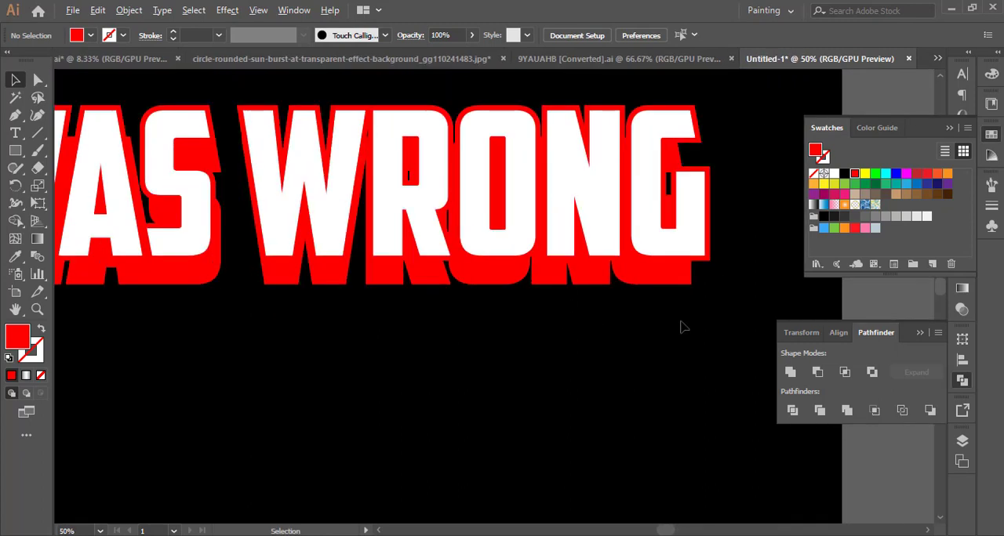
scroll(681, 327, down, 1)
scroll(501, 358, up, 3)
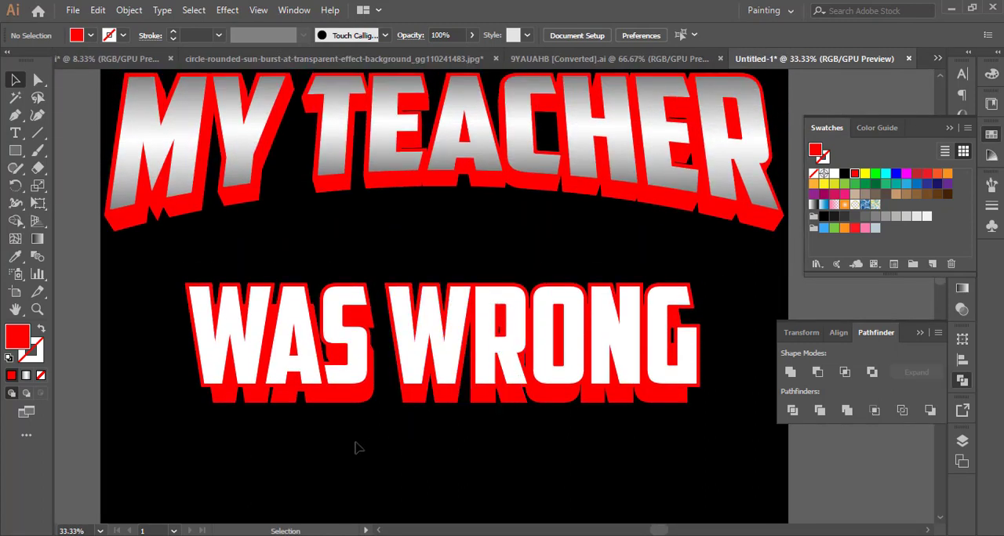
scroll(357, 443, down, 1)
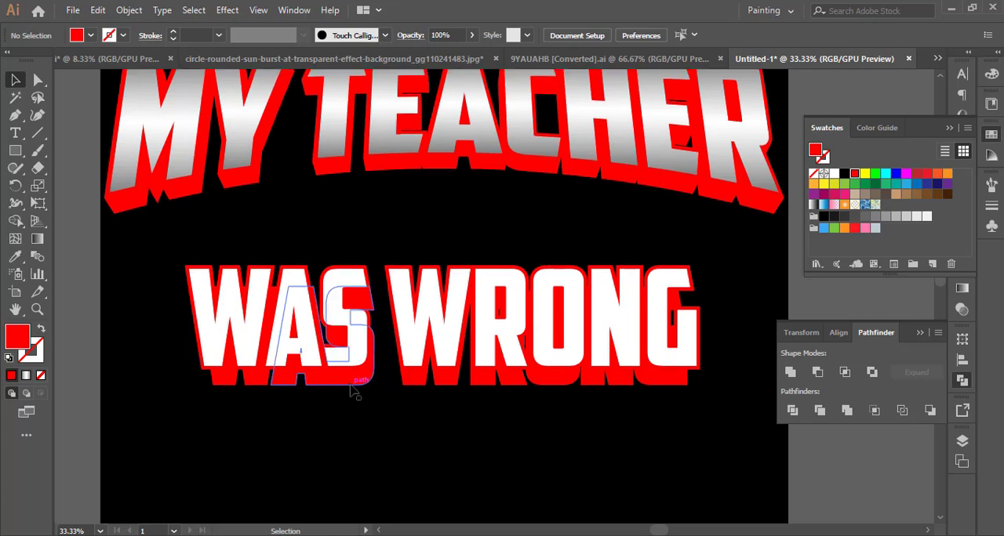
click(353, 390)
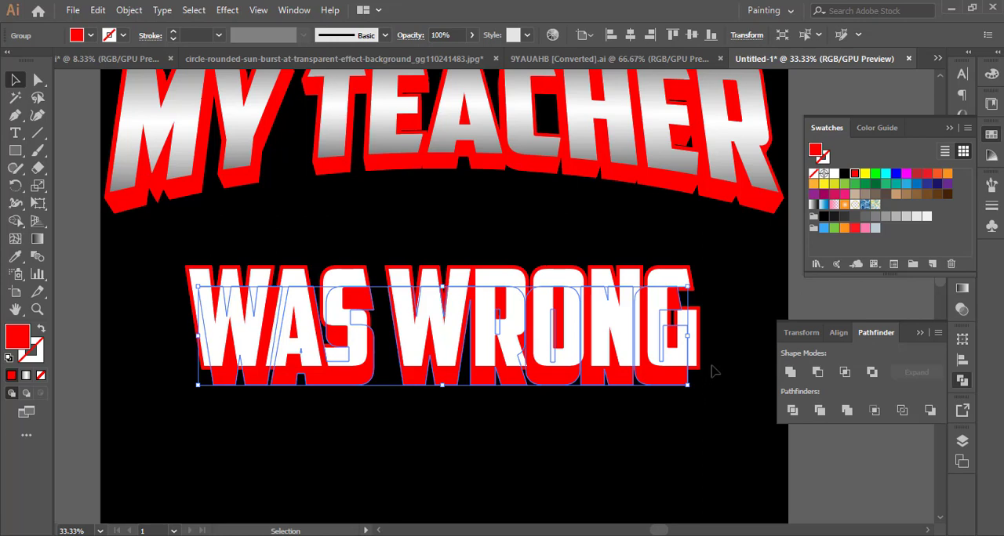
drag(688, 336, 693, 335)
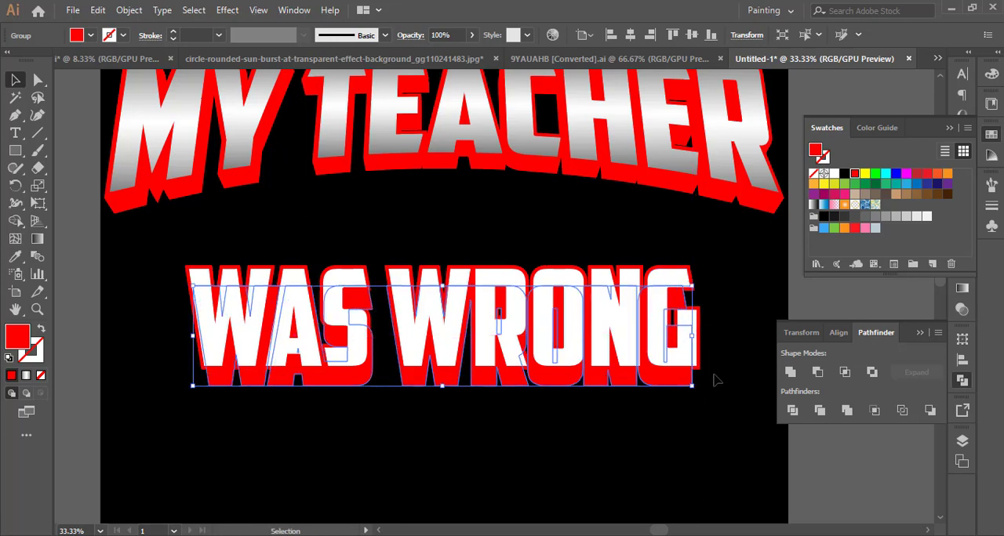
scroll(666, 418, up, 3)
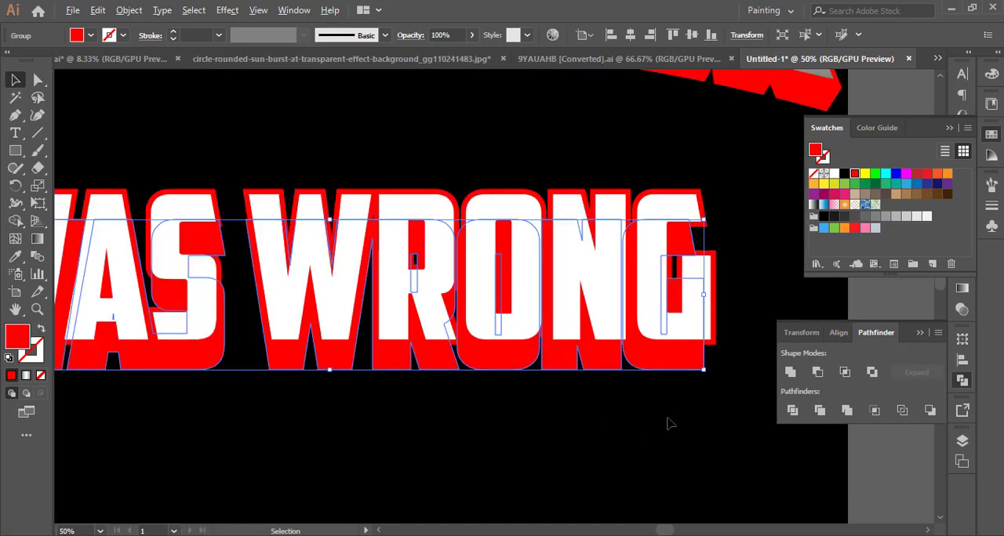
mouse_move(721, 321)
mouse_down()
mouse_move(713, 314)
mouse_move(740, 305)
mouse_move(732, 309)
mouse_up()
scroll(697, 374, down, 2)
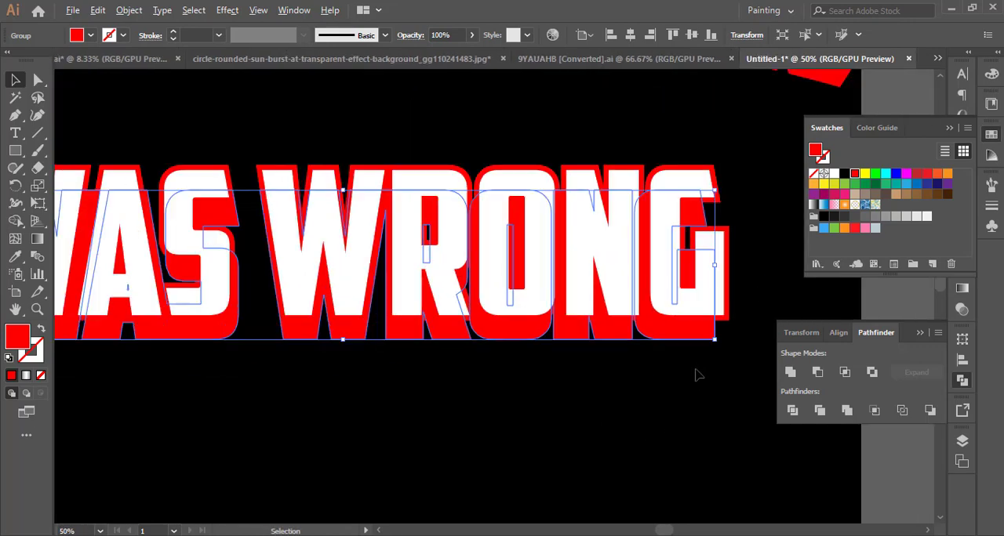
Select both red WAS WRONG shapes and set the blend spacing to Specified Distance at 0.1 px.
shift+click(727, 321)
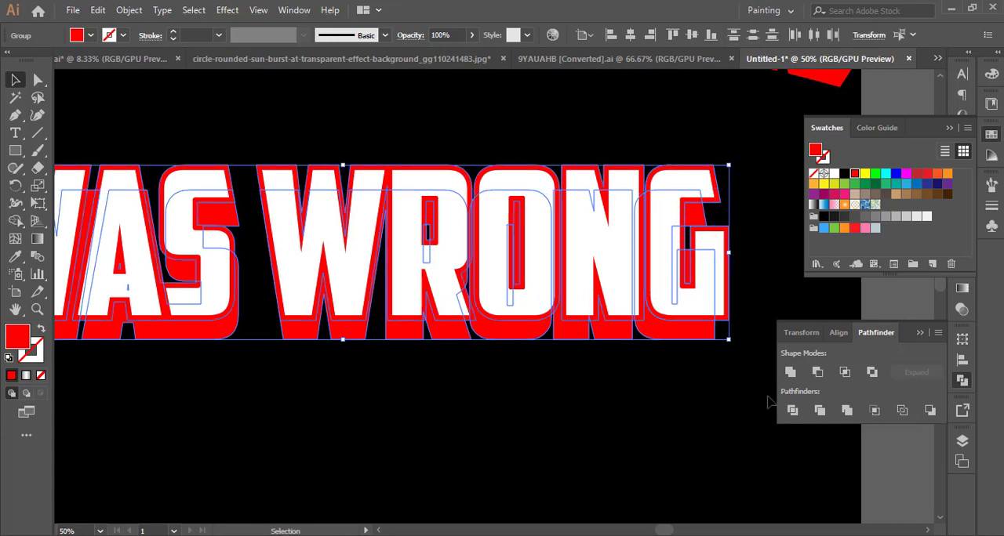
double_click(37, 257)
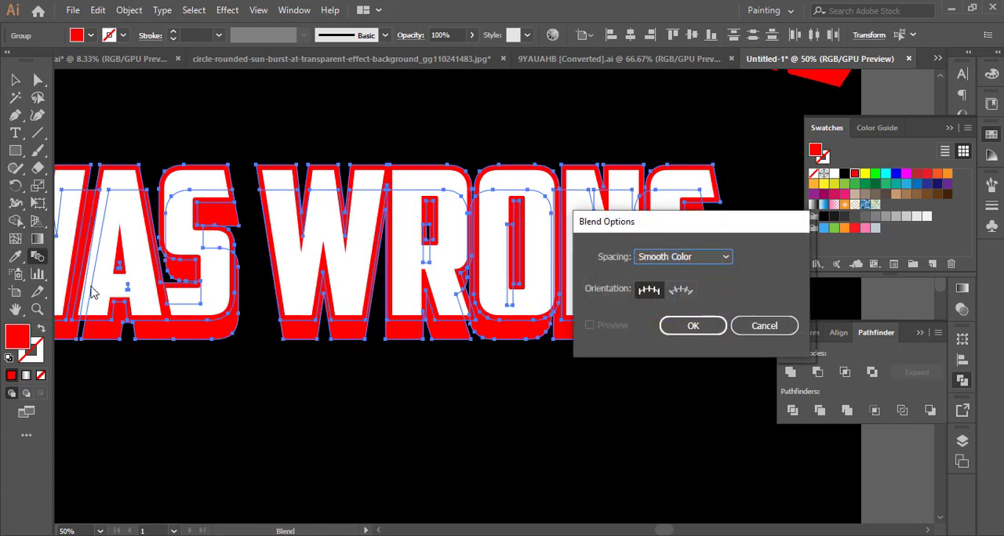
click(695, 260)
click(699, 304)
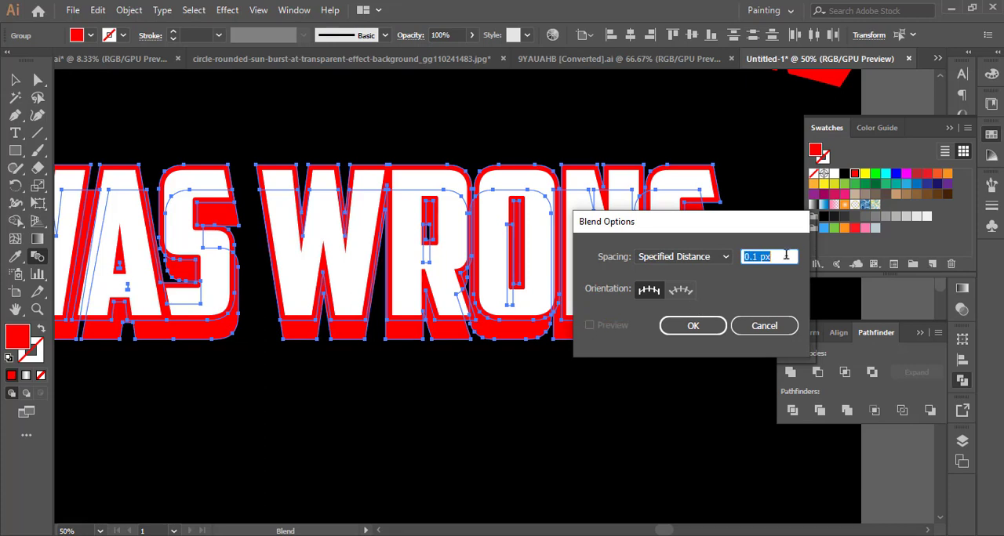
click(679, 325)
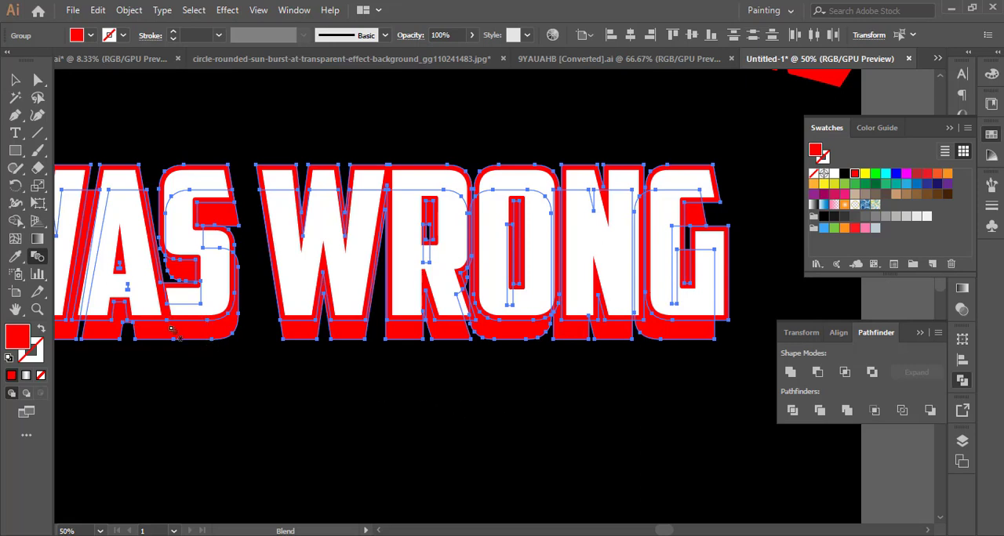
Blend the two red WAS WRONG shapes to form the solid extrusion behind the lettering.
click(91, 200)
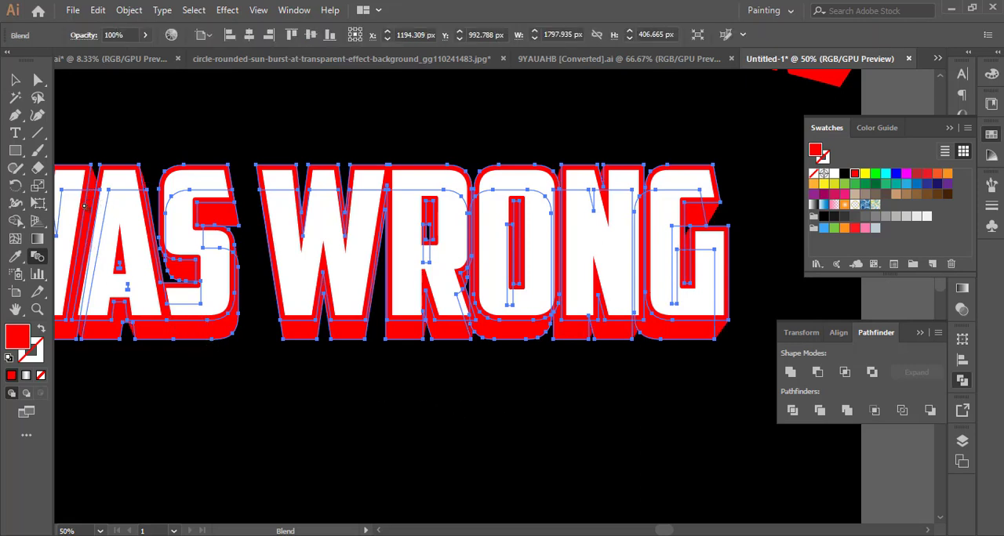
drag(138, 305, 246, 283)
key(v)
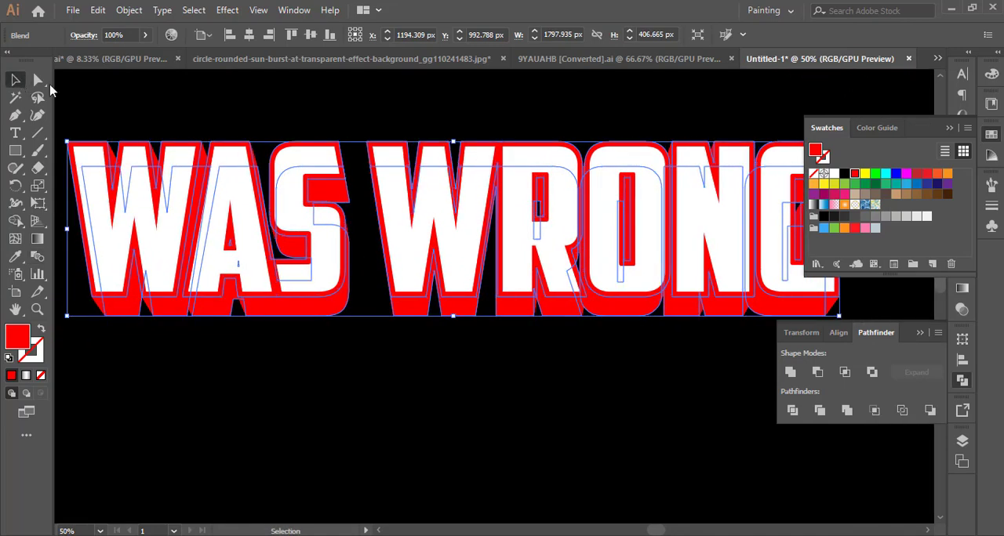
Expand the red WAS WRONG blend with Object and Fill enabled and unite it into one shape.
click(172, 132)
click(197, 151)
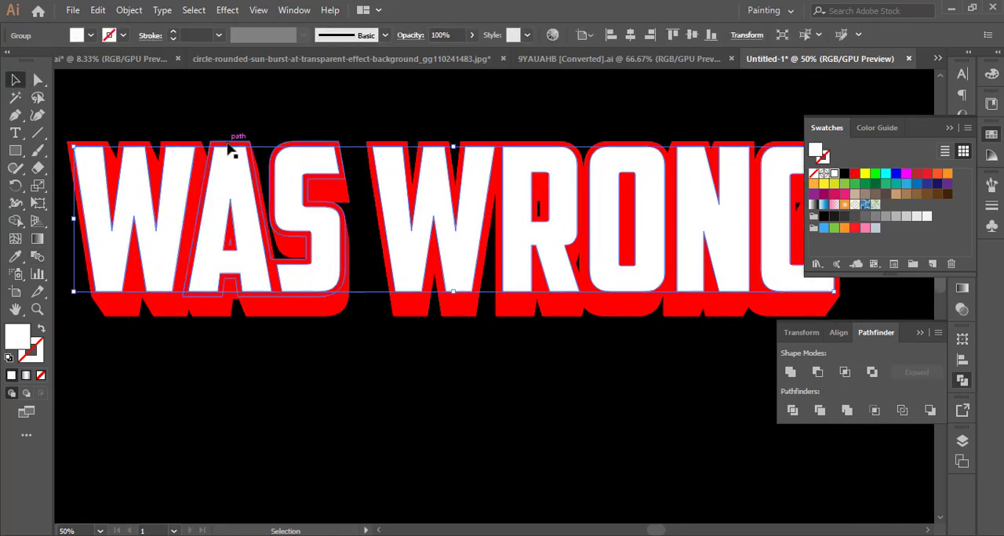
click(282, 323)
click(244, 286)
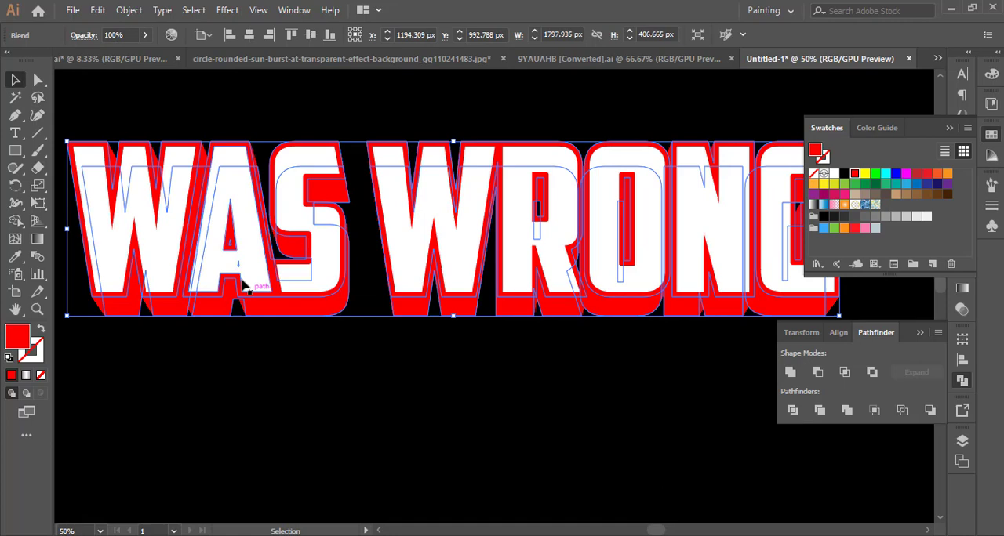
click(131, 15)
click(217, 162)
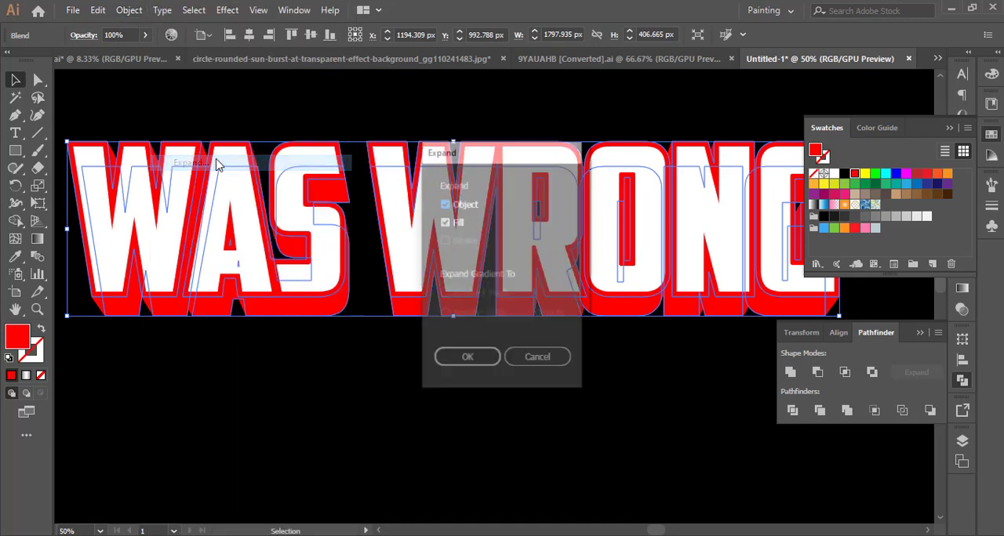
click(468, 360)
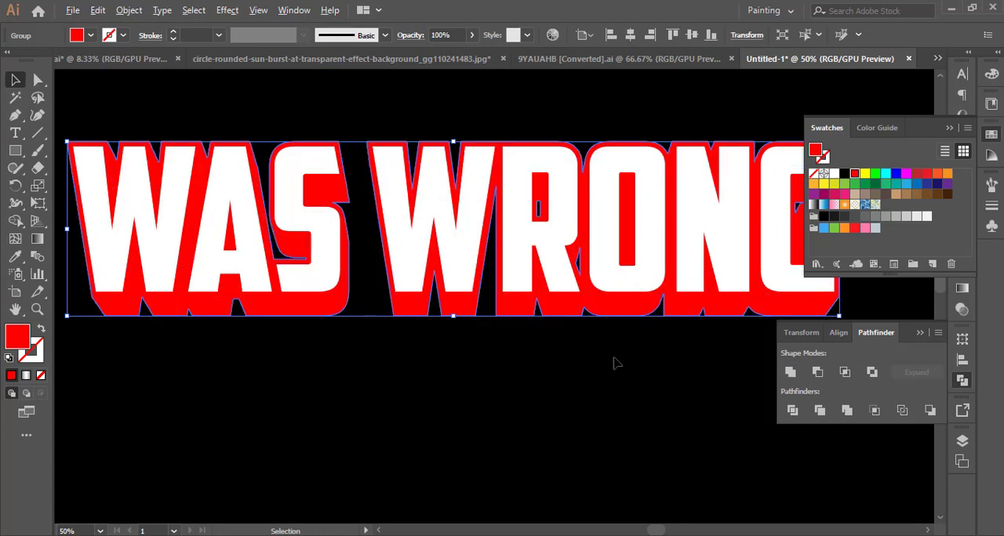
scroll(615, 362, down, 2)
drag(615, 363, 545, 360)
click(548, 361)
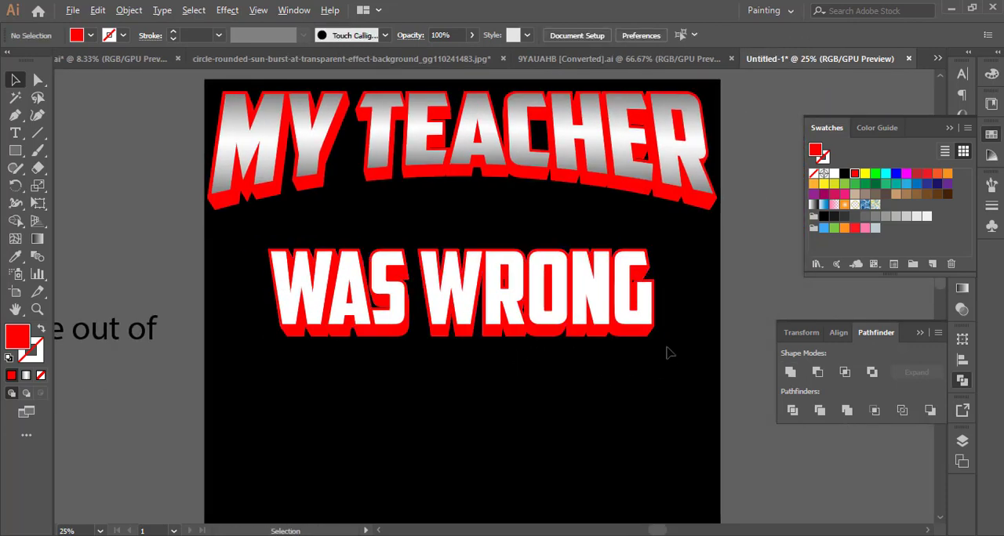
Fill the white WAS WRONG lettering with the linear grey-white-grey gradient and set its angle to 90°.
scroll(668, 353, up, 1)
scroll(666, 352, up, 1)
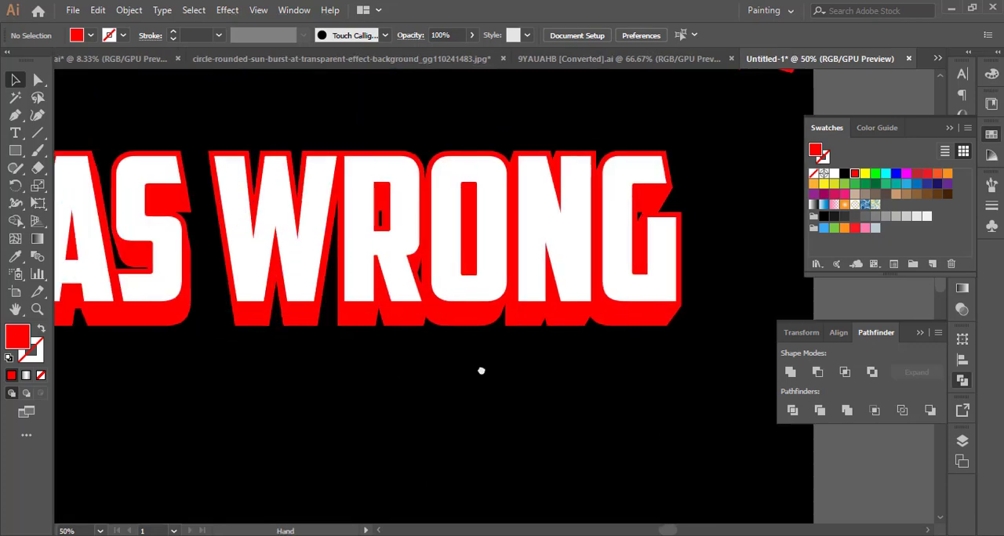
click(443, 251)
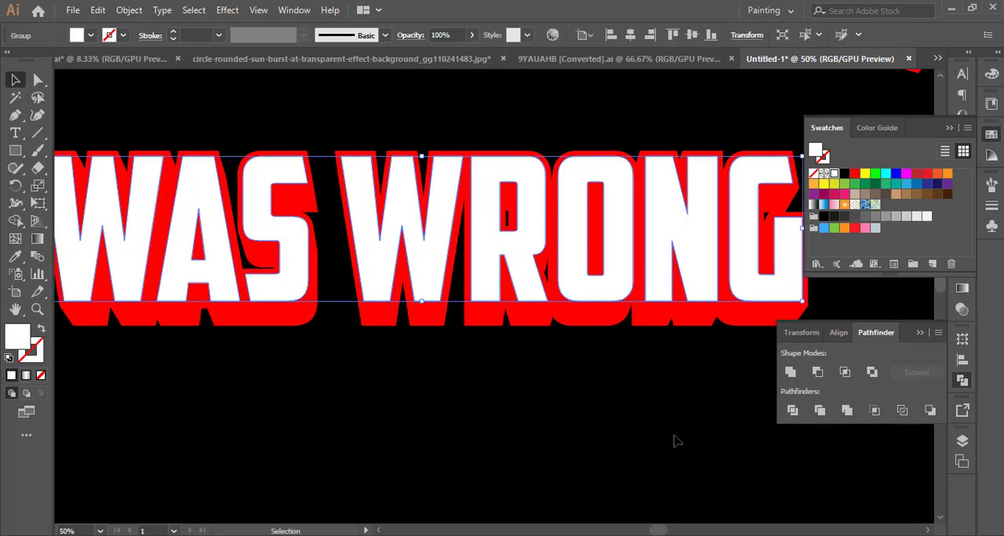
click(960, 290)
click(857, 409)
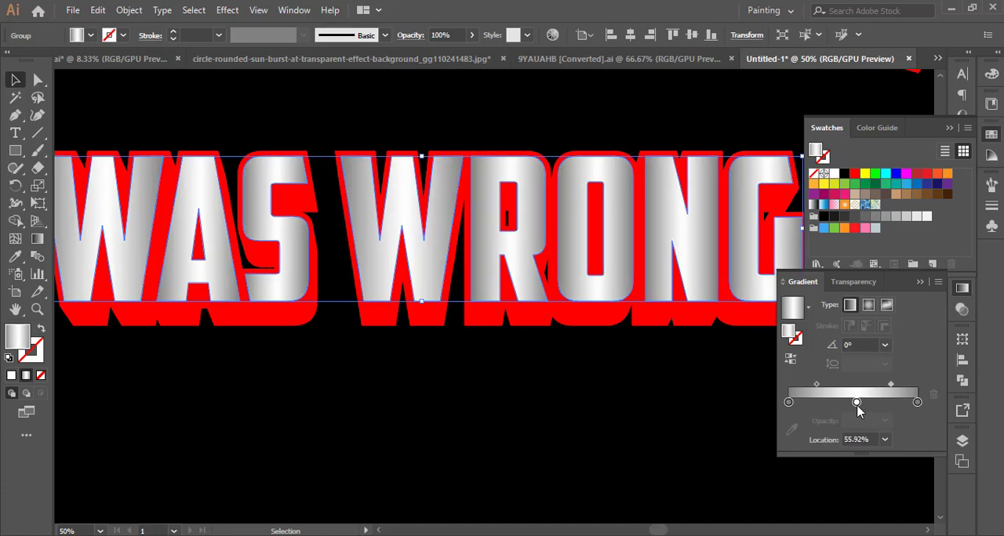
click(815, 387)
click(884, 345)
click(902, 142)
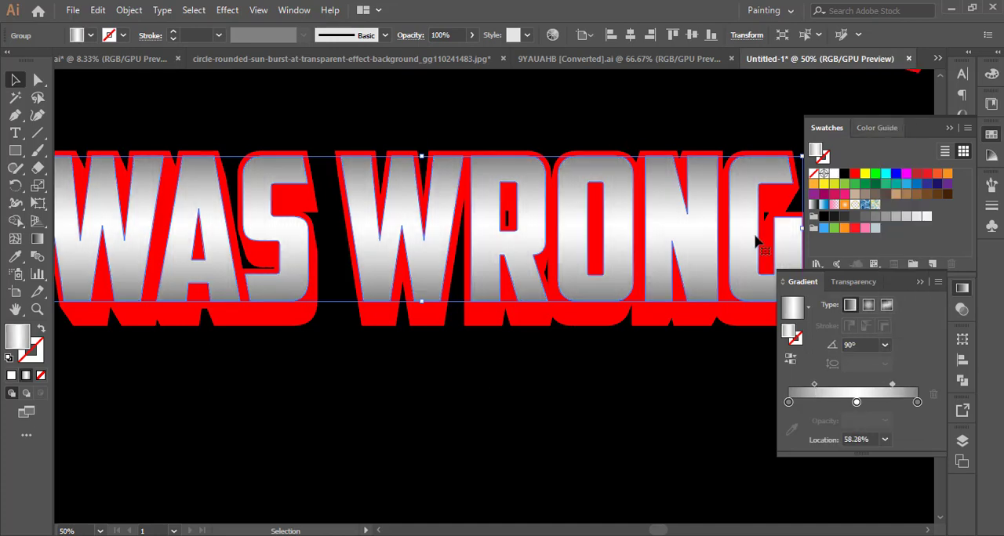
Change both end stops of the WAS WRONG lettering's gradient to a darker grey.
click(492, 396)
scroll(491, 396, down, 2)
drag(736, 395, 387, 331)
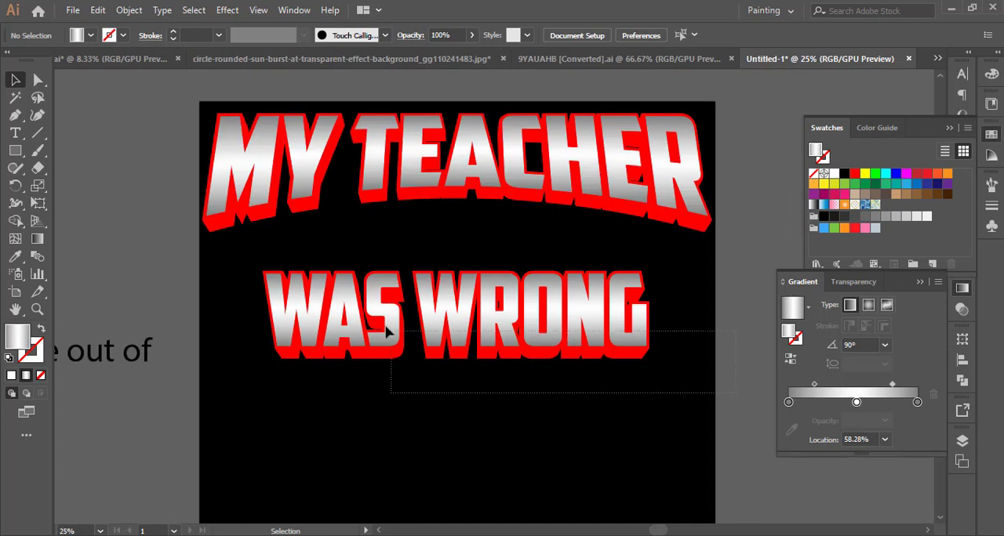
drag(406, 388, 436, 331)
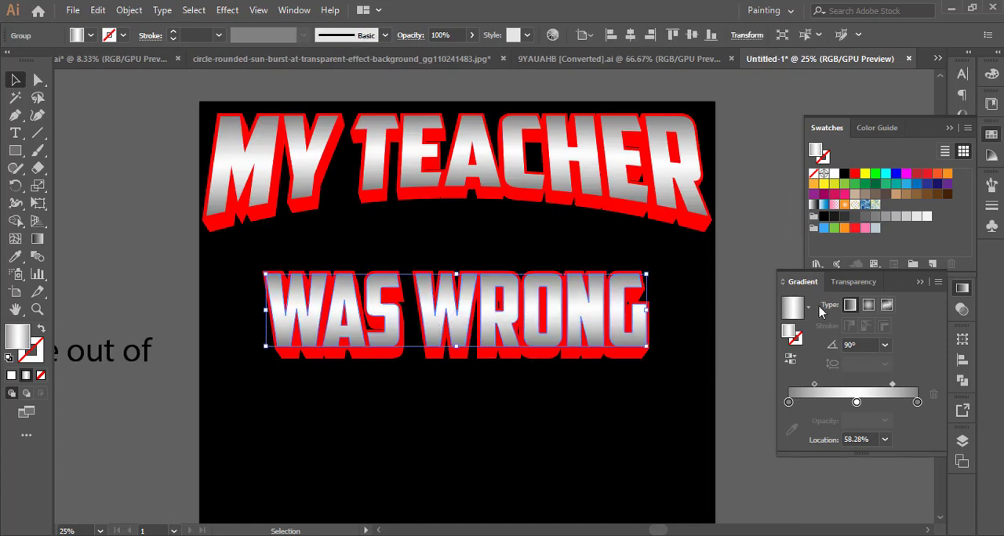
click(789, 402)
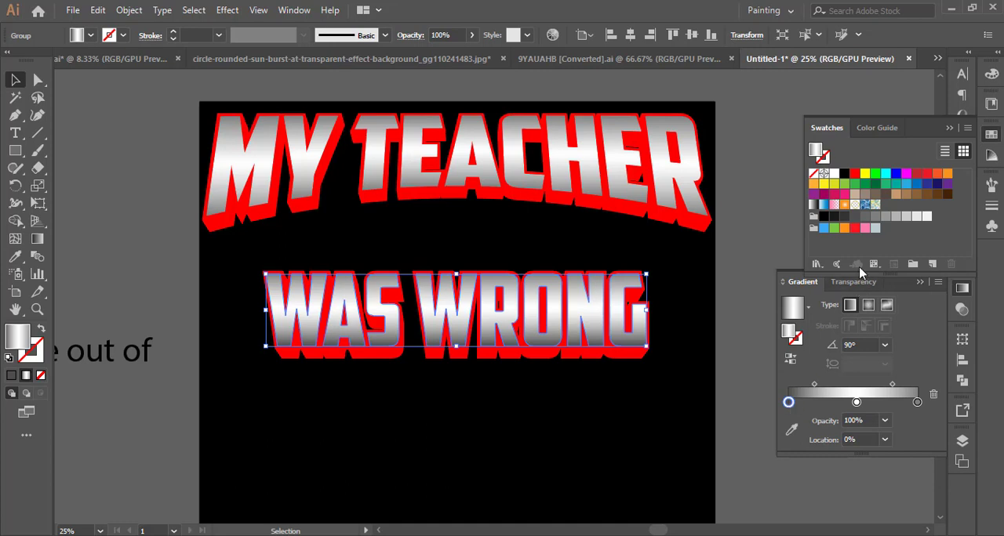
click(917, 403)
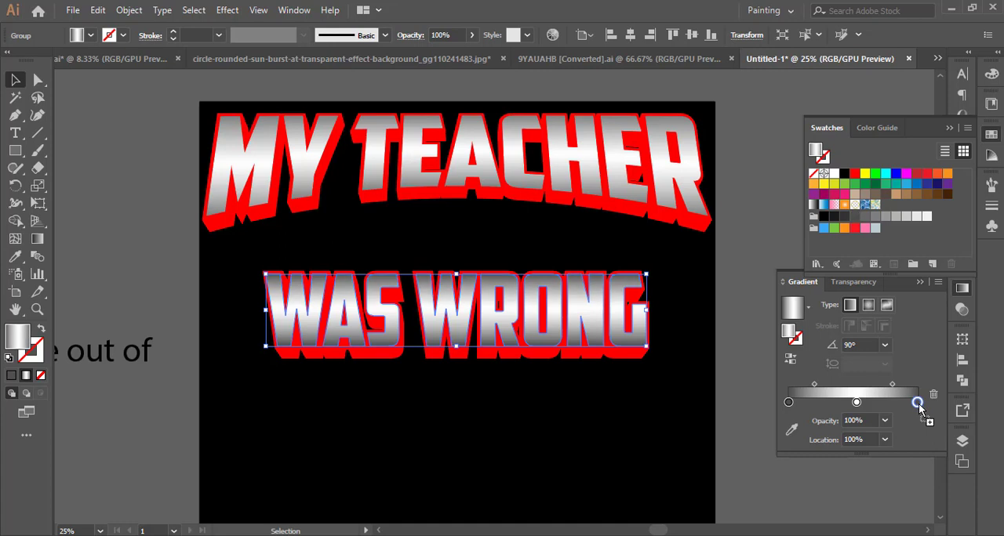
click(614, 418)
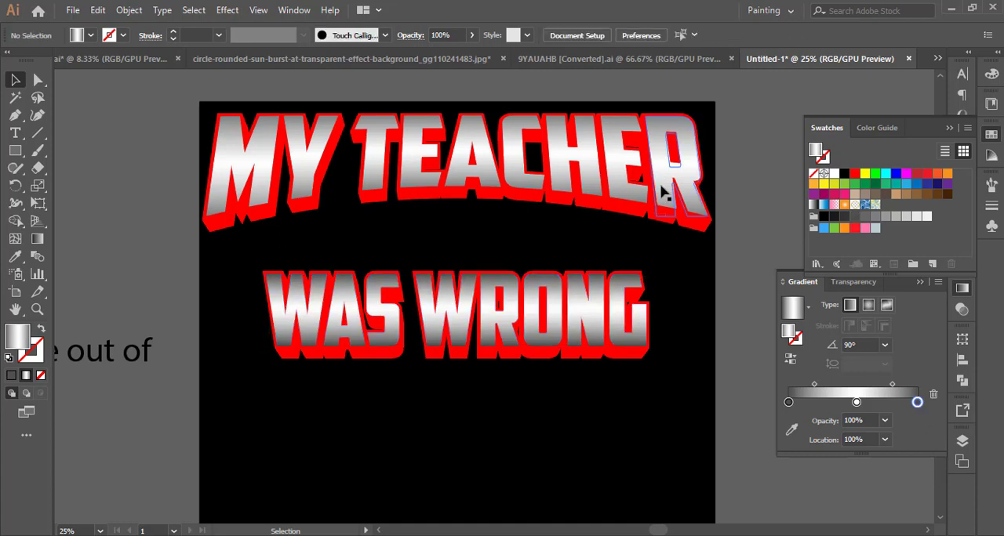
Group the WAS WRONG lettering with its red extrusion.
drag(672, 291, 596, 381)
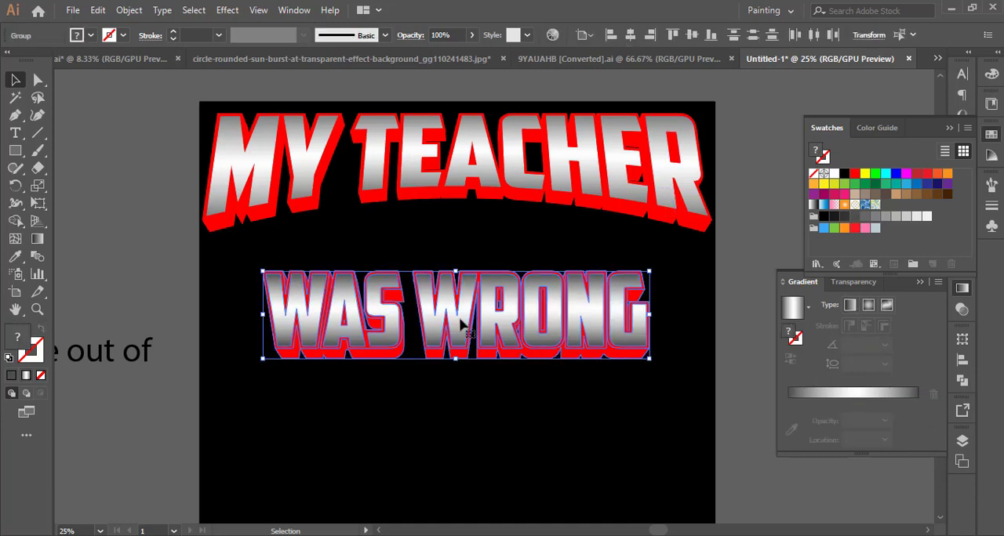
click(130, 10)
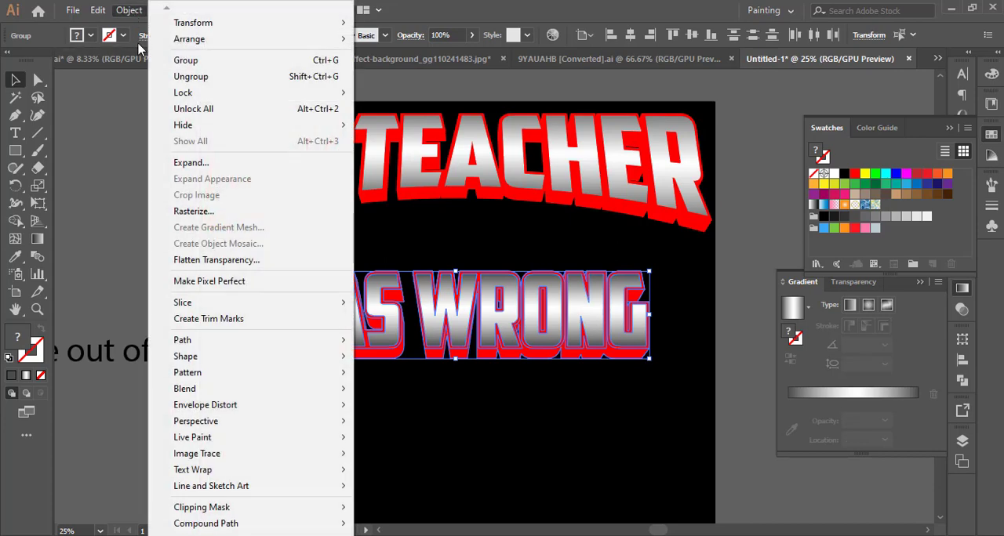
click(182, 63)
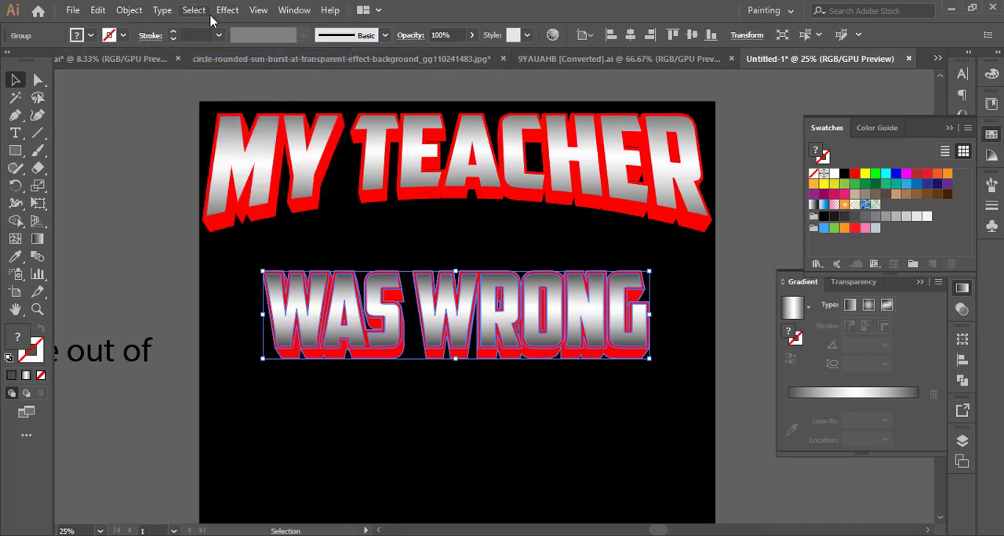
Flare the lower edge of the WAS WRONG group slightly outward on both sides with Free Transform's Perspective Distort.
scroll(398, 343, up, 1)
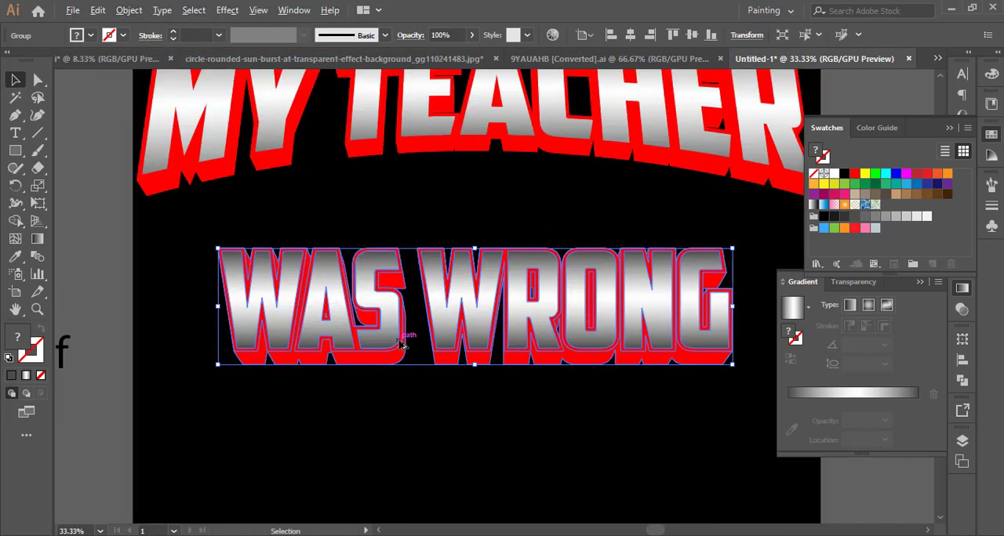
click(37, 203)
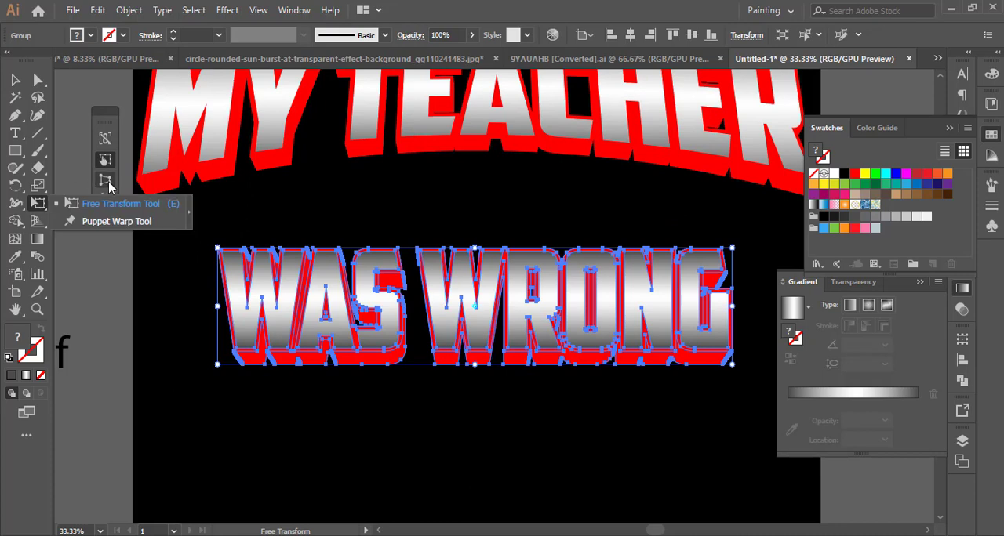
click(106, 181)
drag(223, 379, 203, 369)
click(17, 84)
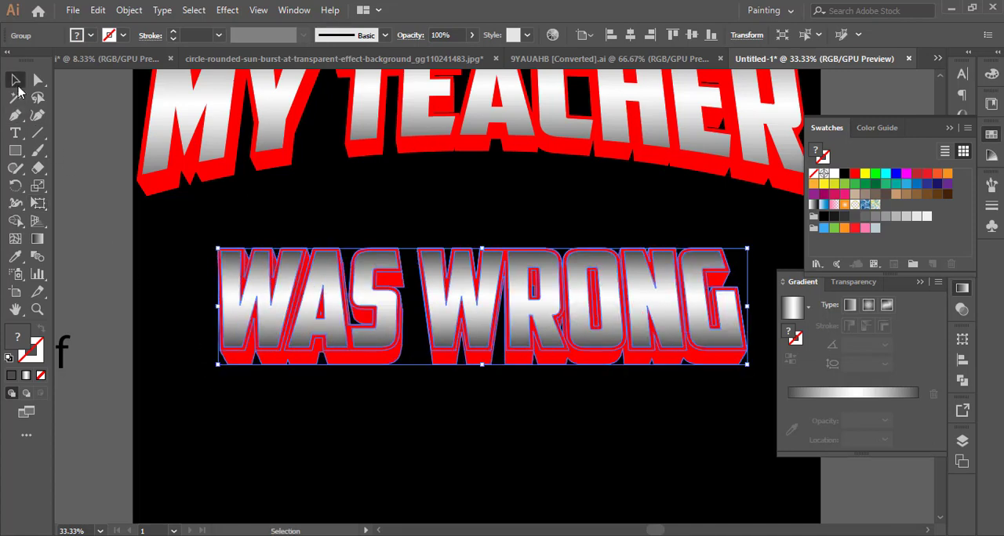
click(390, 196)
click(414, 228)
Expand the appearance of the warped MY TEACHER group.
drag(435, 287, 379, 297)
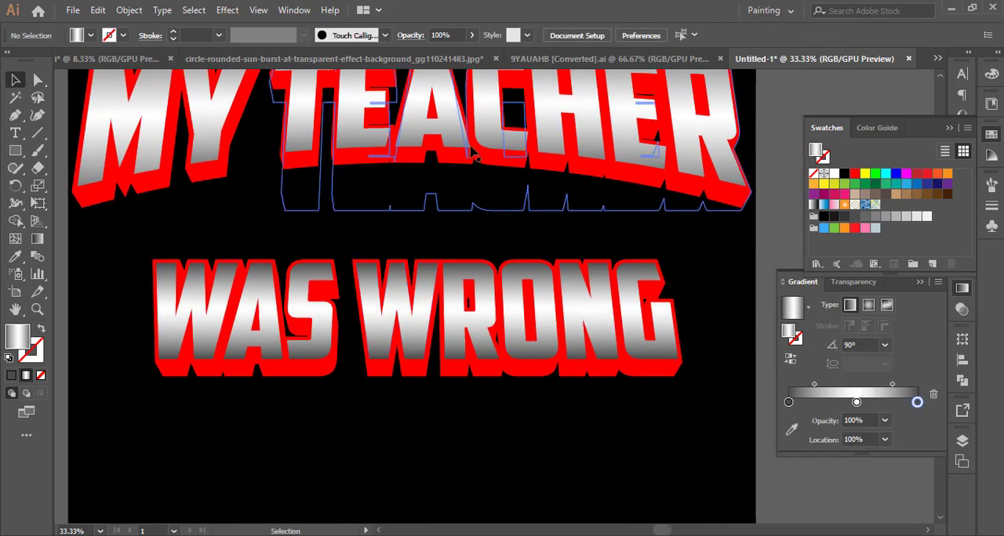
click(474, 157)
click(129, 9)
click(203, 181)
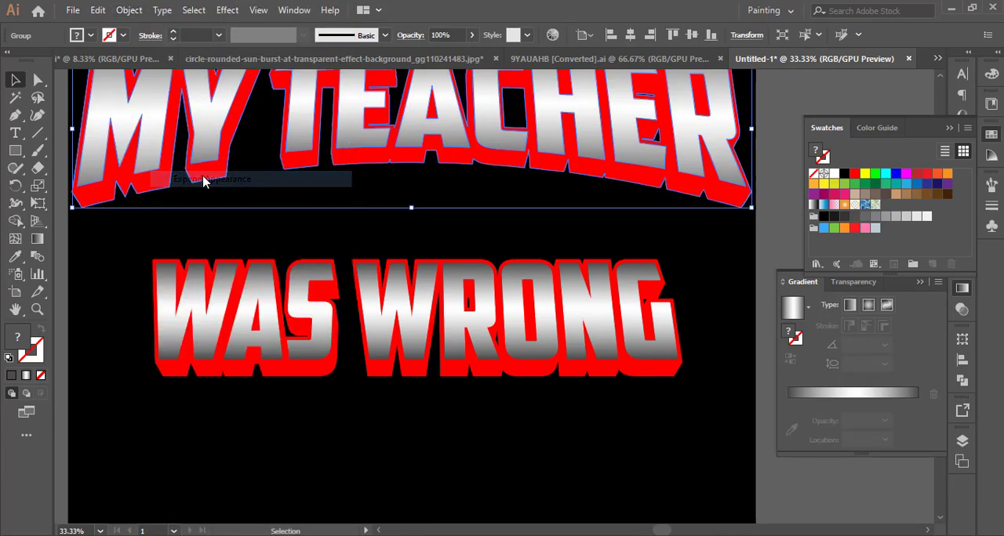
Move the WAS WRONG group up close beneath MY TEACHER and apply a horizontal Arc warp with about 15% bend.
click(448, 314)
drag(453, 350, 453, 305)
click(227, 9)
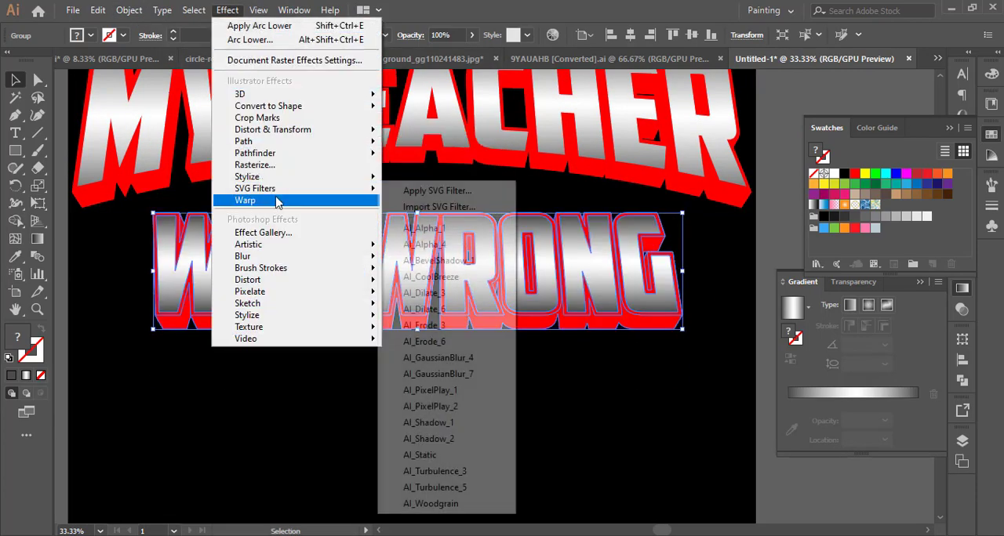
mouse_move(276, 200)
click(430, 202)
click(889, 209)
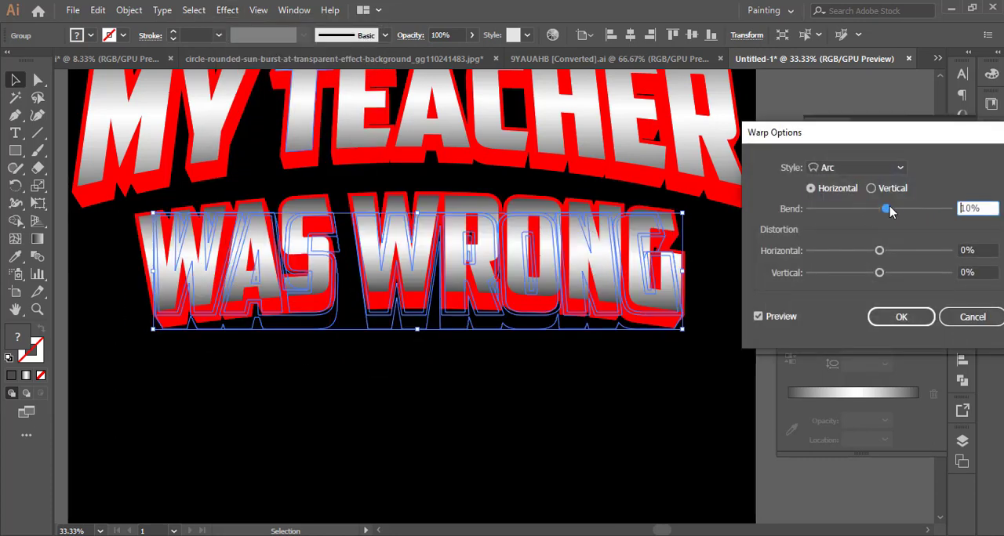
scroll(989, 208, up, 5)
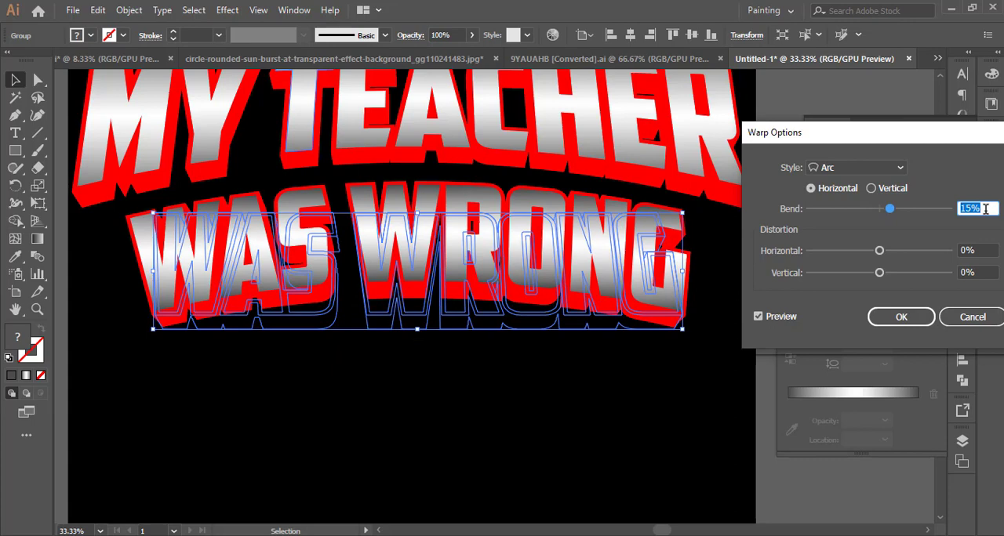
scroll(986, 208, up, 1)
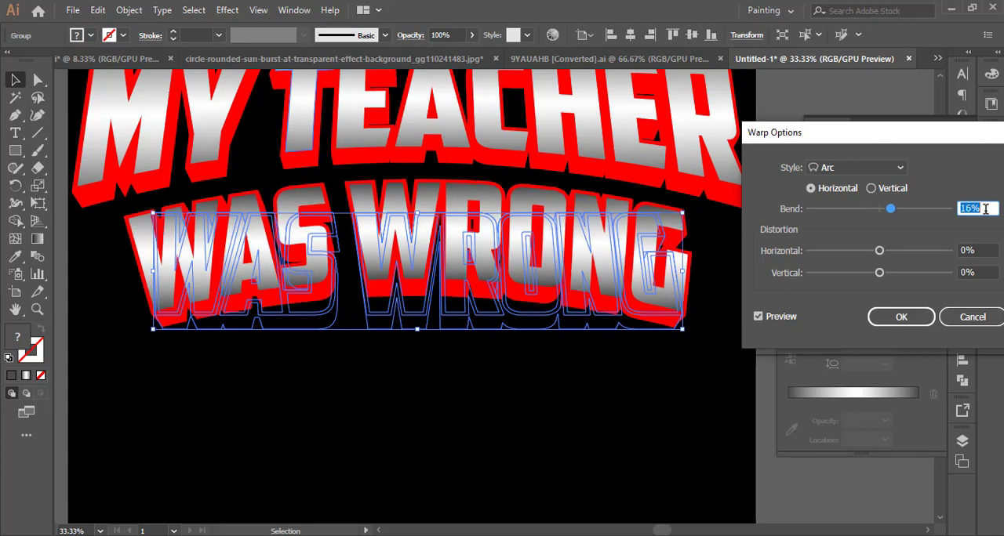
scroll(986, 208, down, 1)
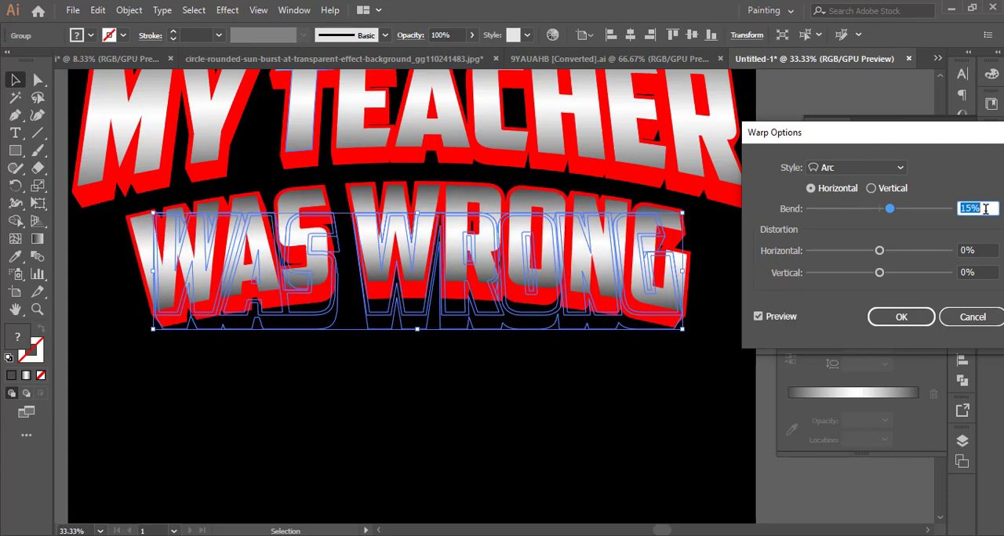
click(890, 316)
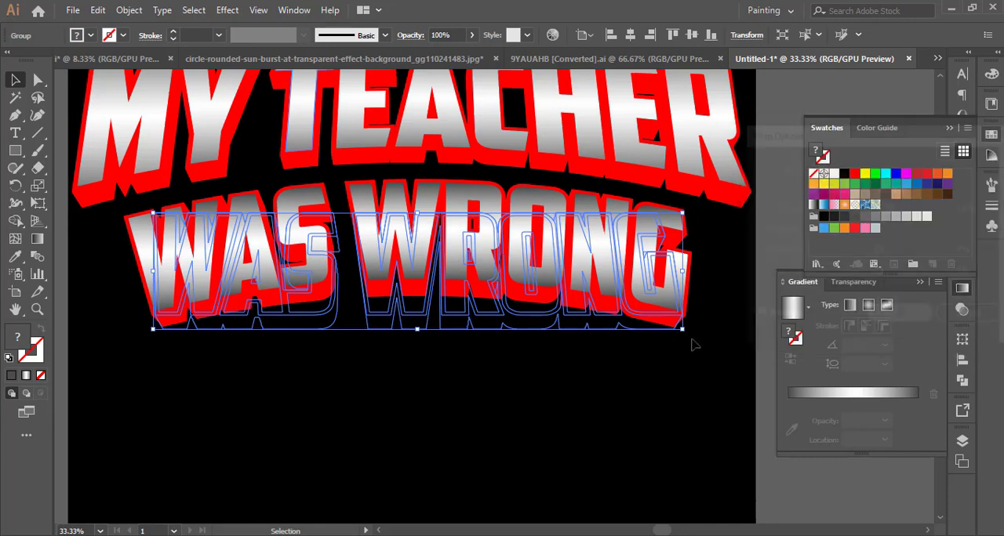
Shift the arched WAS WRONG group up slightly and center it horizontally on the artboard.
click(370, 457)
drag(394, 284, 395, 277)
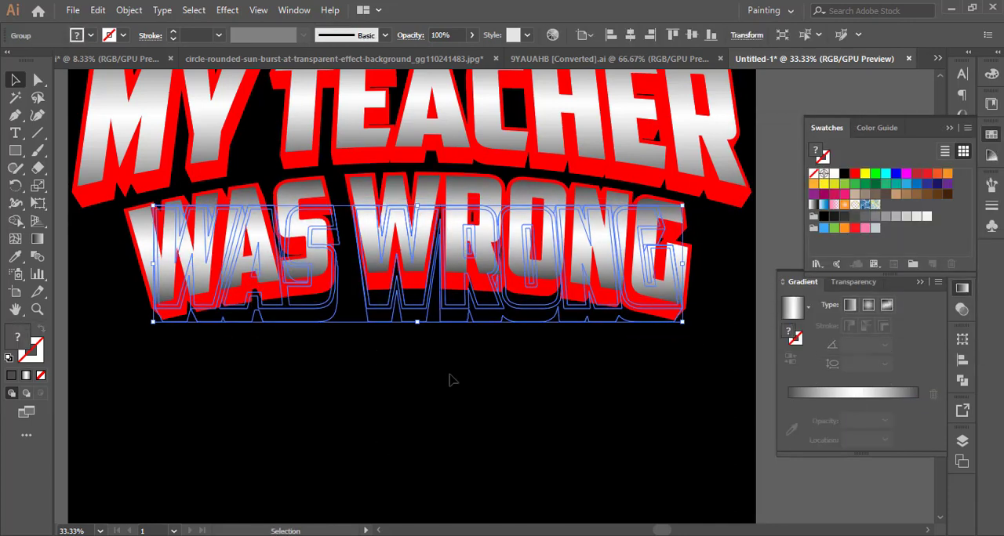
click(962, 360)
click(812, 376)
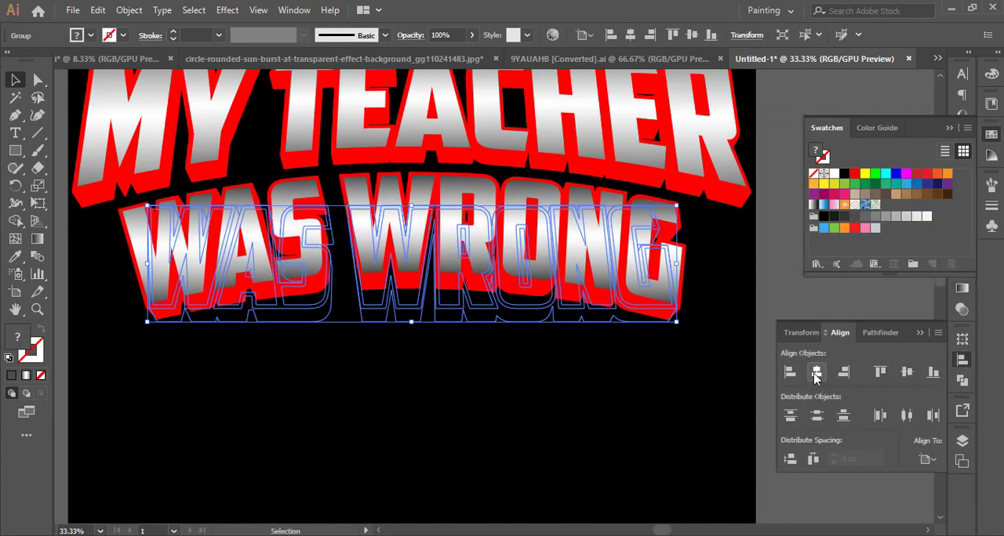
Nudge the WAS WRONG group up until it tucks against the lower edge of MY TEACHER.
key(shift+Up)
key(shift+Up)
key(shift+Up)
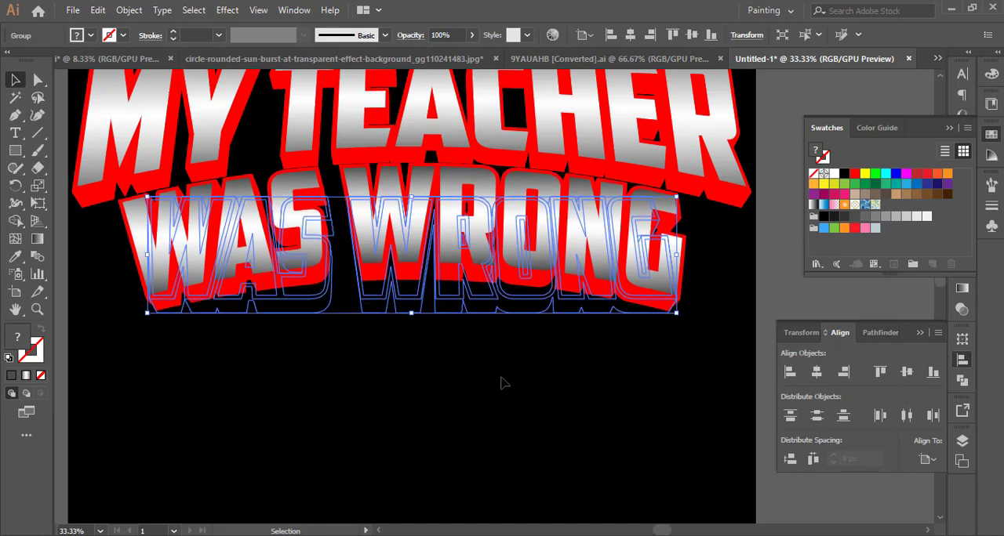
key(shift+Up)
key(shift+Up)
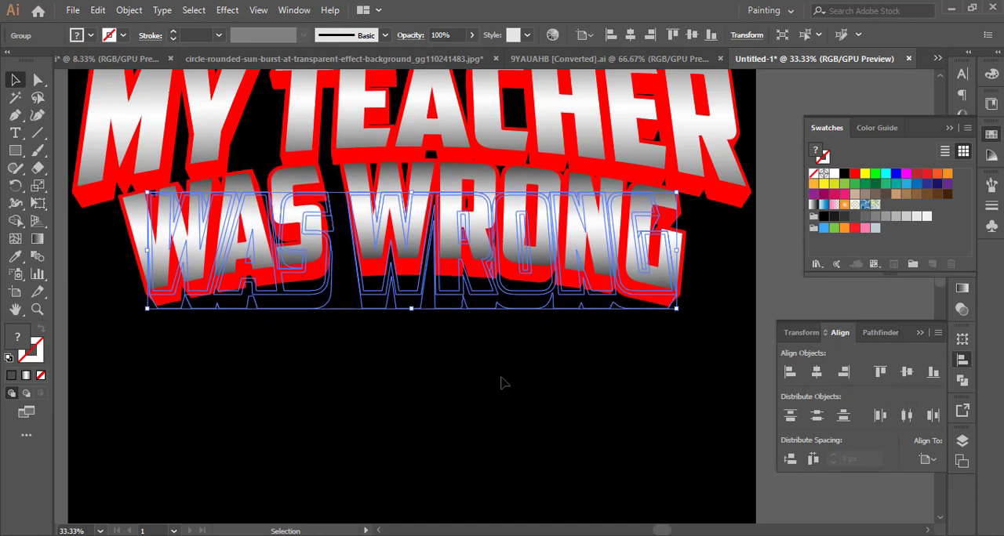
Bring the arched WAS WRONG group to the front of the stacking order.
right_click(475, 259)
mouse_move(513, 415)
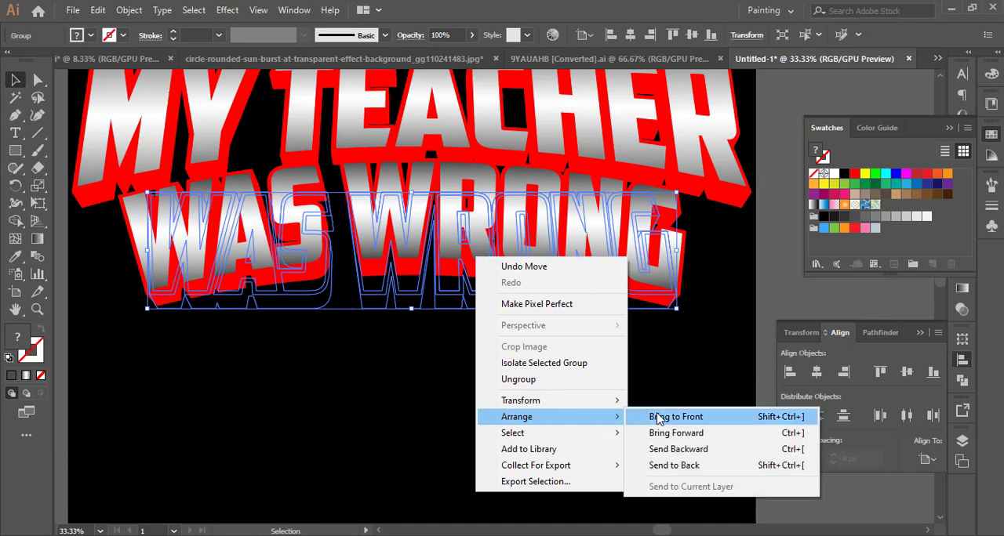
click(666, 415)
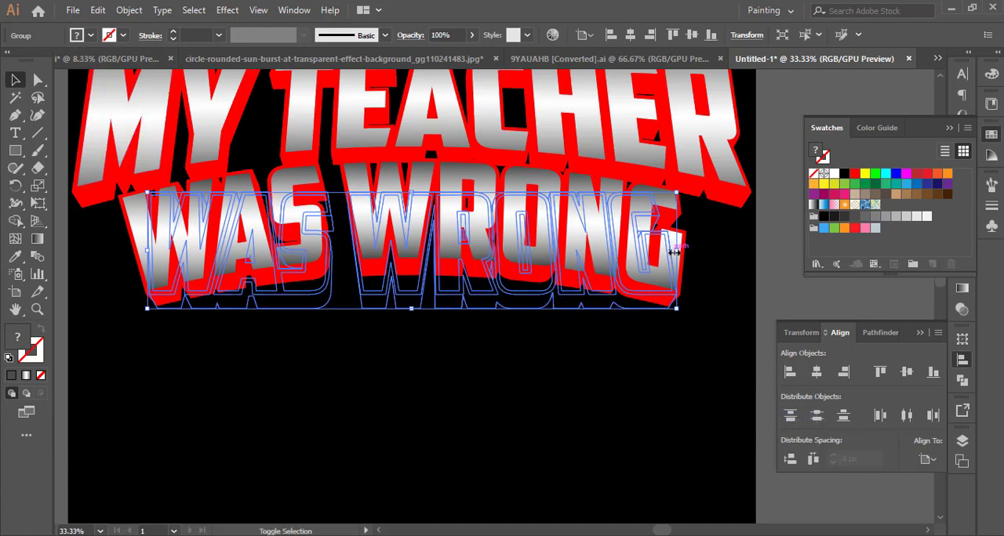
Enlarge the WAS WRONG group slightly about its center and nudge it down a touch.
drag(676, 249, 683, 249)
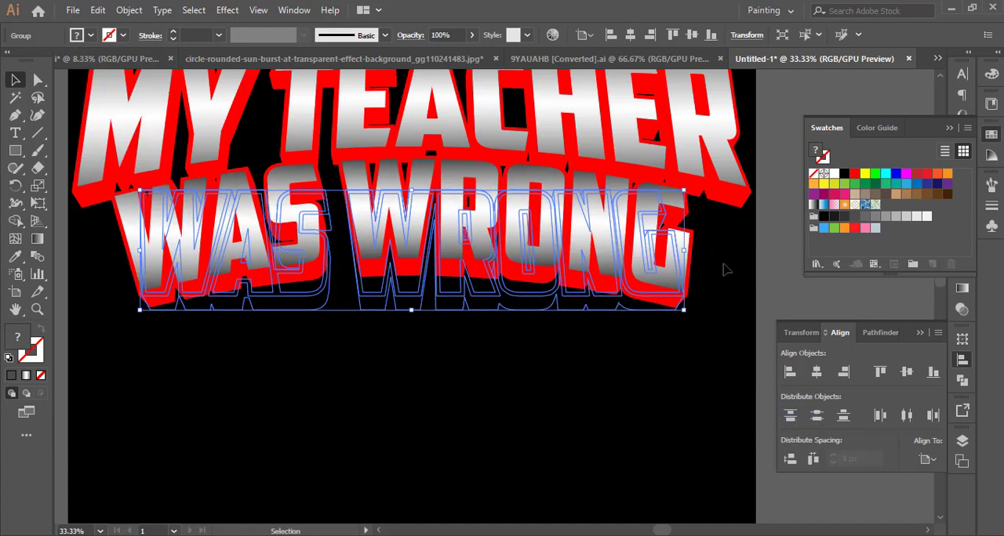
key(shift+Down)
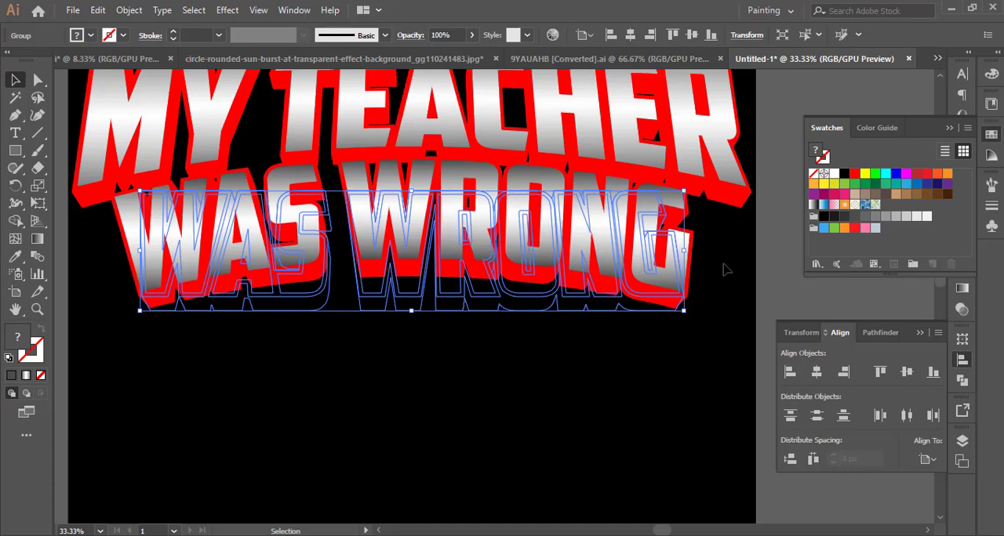
click(725, 270)
scroll(725, 270, down, 2)
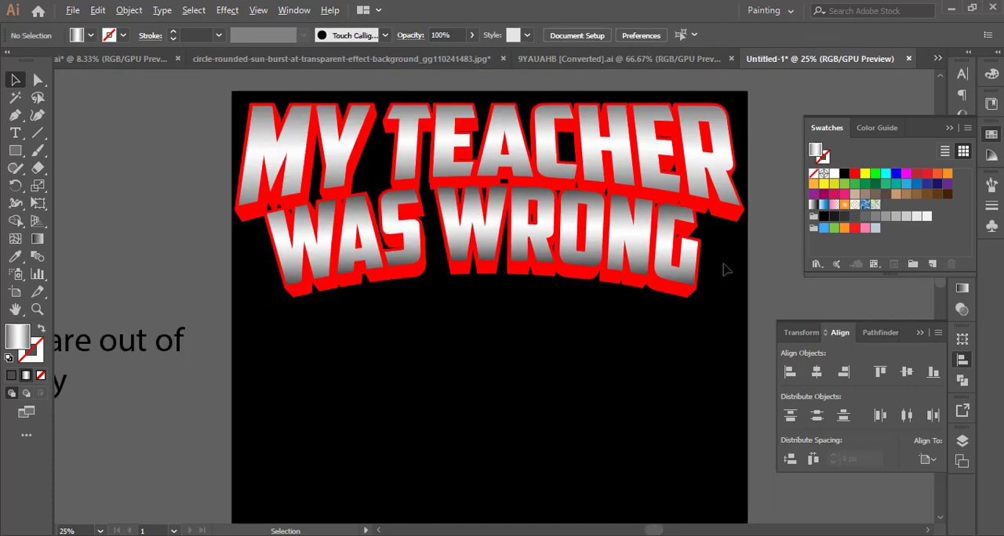
Nudge both MY TEACHER and WAS WRONG up to the artboard's upper edge.
drag(756, 240, 708, 242)
drag(631, 298, 632, 302)
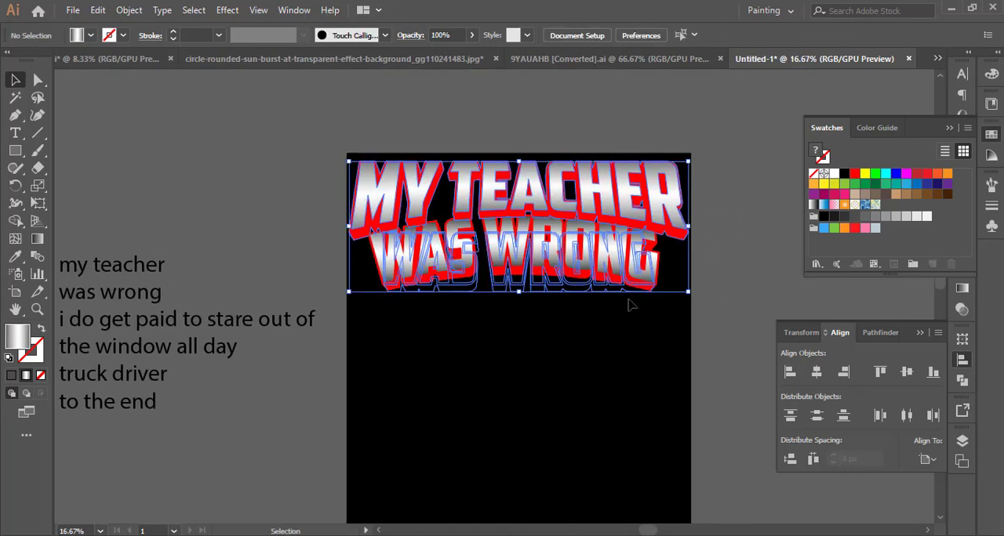
key(Up)
key(Up)
key(Up)
key(Up)
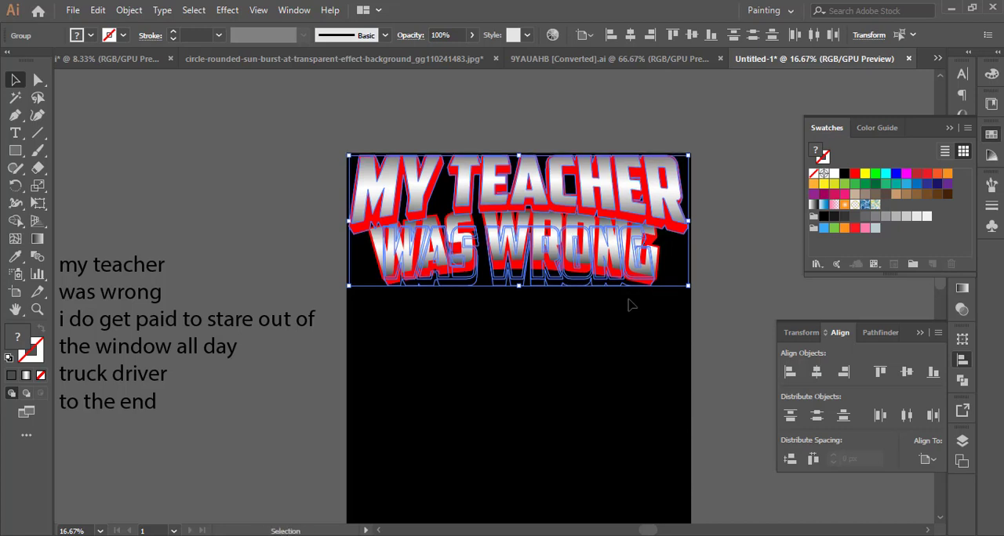
click(628, 308)
Expand the appearance of the warped WAS WRONG group.
drag(624, 344, 595, 345)
click(561, 270)
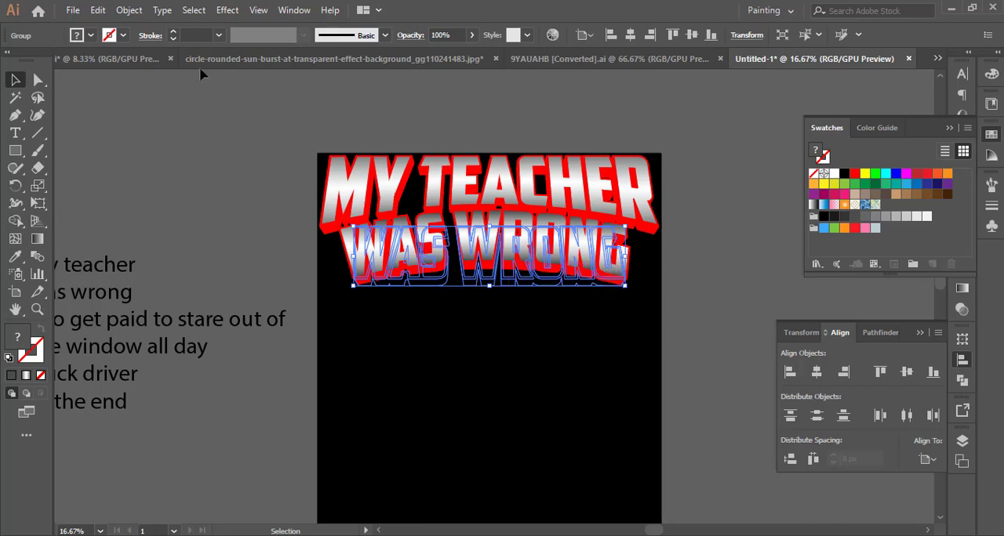
click(128, 9)
click(246, 174)
click(259, 176)
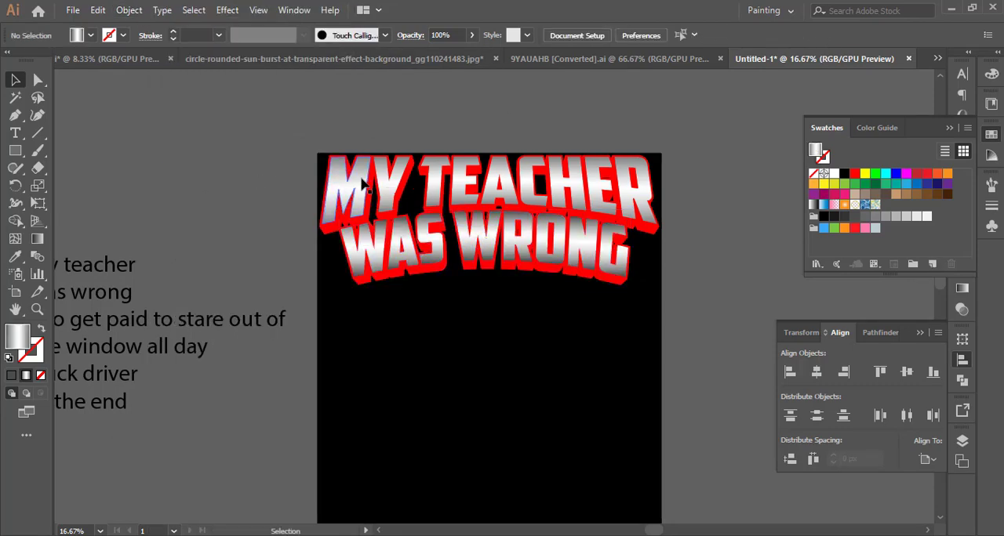
Ungroup the MY TEACHER artwork so its gradient letters separate from the red extrusion.
click(360, 178)
right_click(361, 177)
click(388, 303)
click(387, 304)
Darken both gray end stops of the gradient filling the MY TEACHER letters.
click(361, 181)
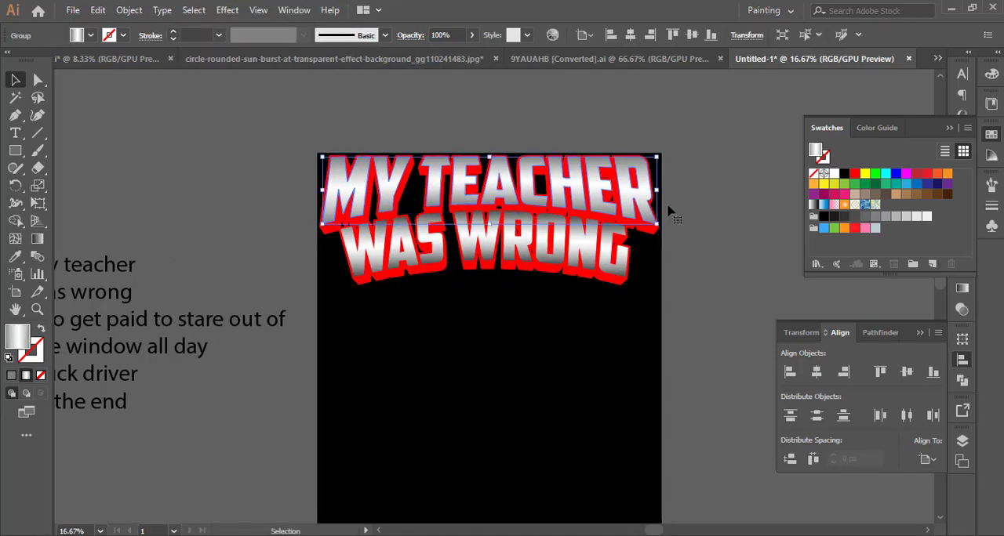
click(962, 287)
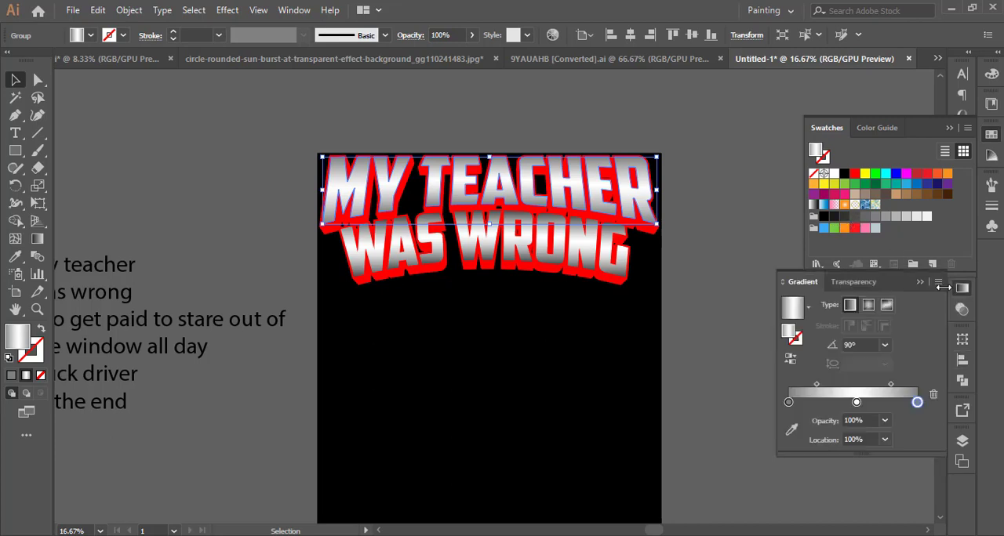
click(788, 402)
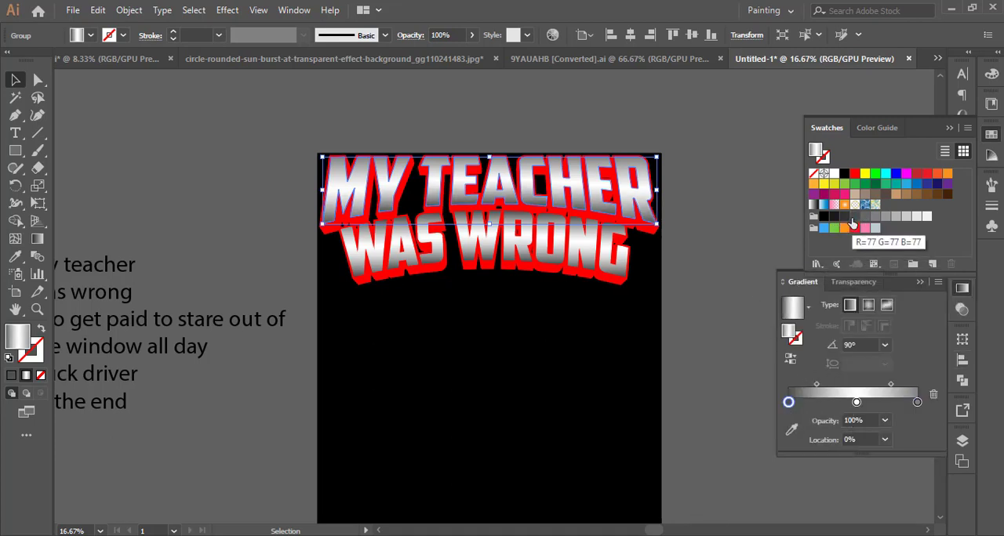
click(916, 402)
click(665, 314)
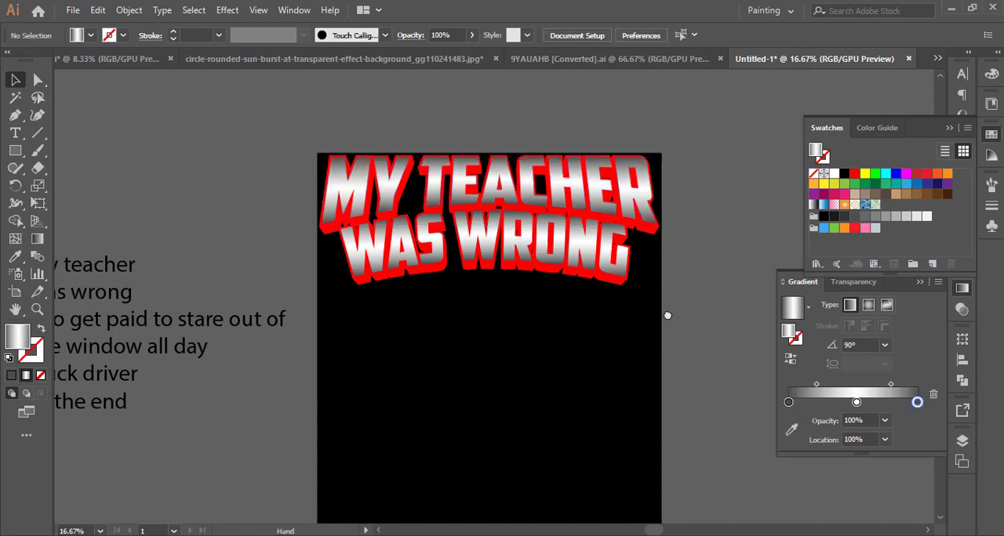
Group all the MY TEACHER and WAS WRONG artwork together.
scroll(667, 311, right, 1)
click(314, 161)
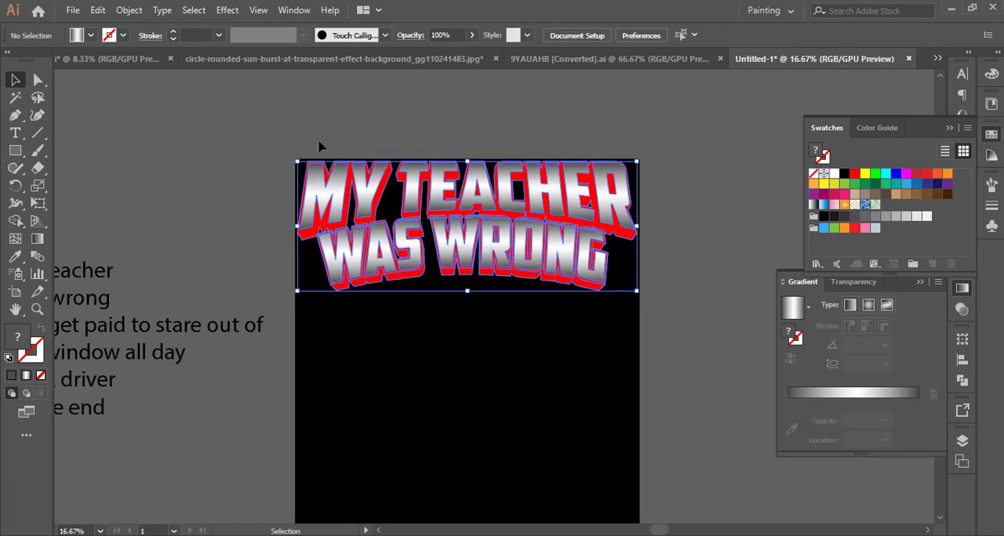
click(128, 10)
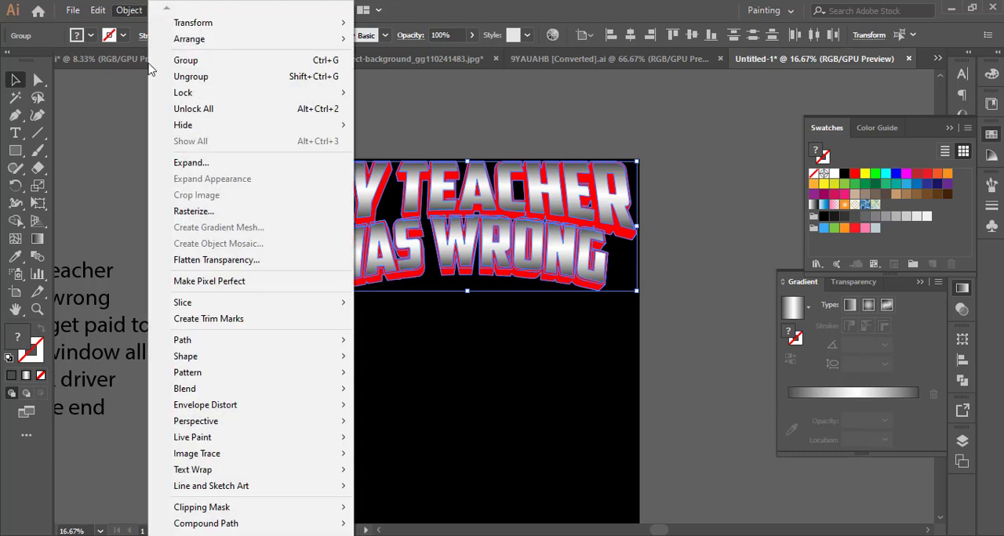
click(184, 63)
click(203, 239)
Copy the line "i do get paid to stare out of" from the reference text and place it below WAS WRONG.
drag(207, 270, 272, 237)
click(248, 292)
triple_click(213, 279)
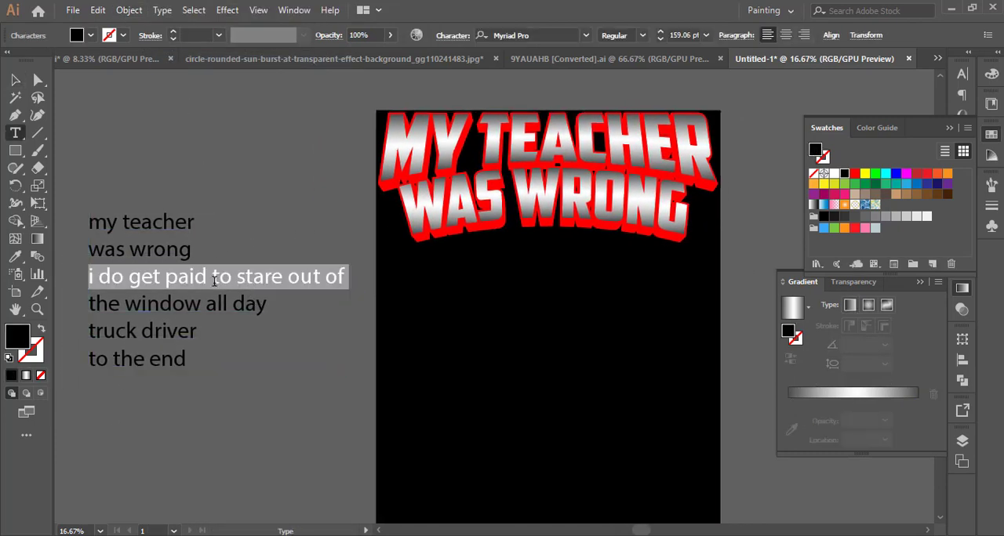
key(ctrl+c)
click(15, 80)
click(608, 340)
key(ctrl+v)
drag(542, 291, 604, 290)
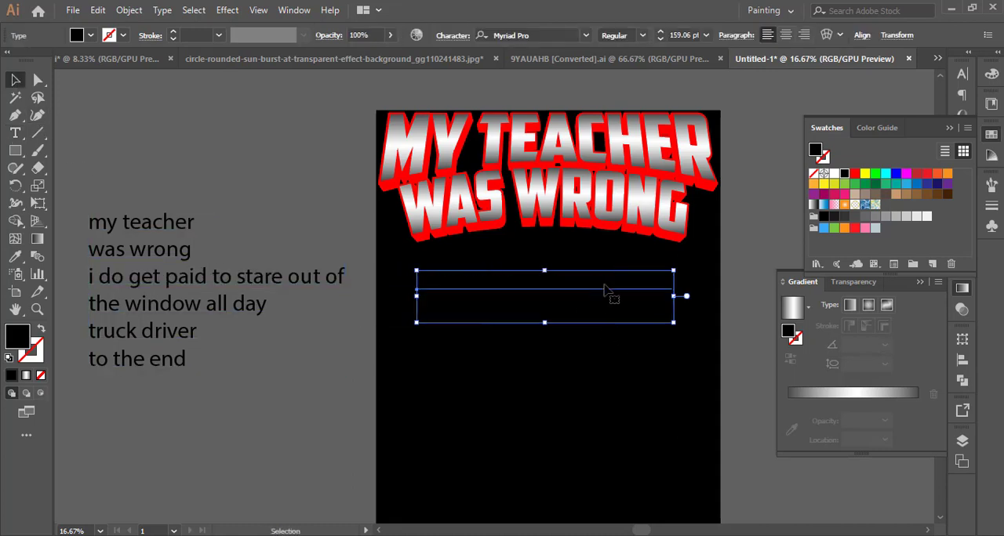
Fill the copied "i do get paid to stare out of" line with white.
click(834, 174)
click(745, 320)
drag(740, 334, 677, 331)
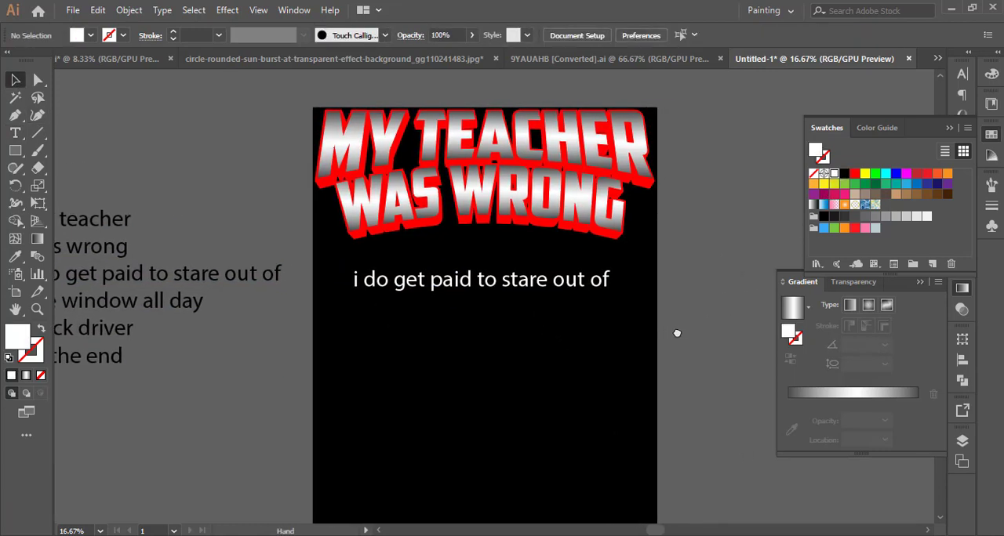
Set the "i do get paid to stare out of" line in All Caps with the Queen of Clubs font.
click(576, 290)
click(962, 73)
click(937, 67)
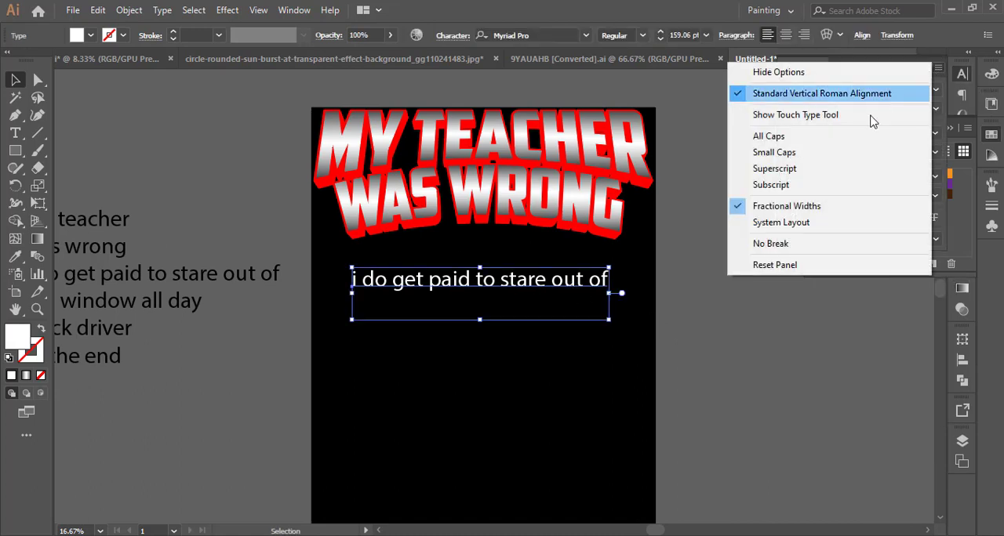
click(843, 135)
click(935, 89)
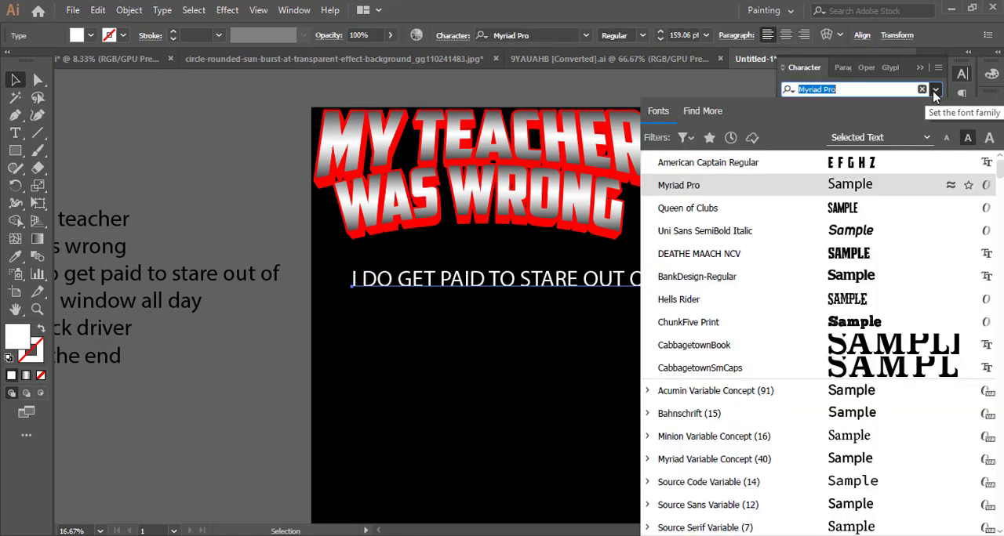
click(846, 208)
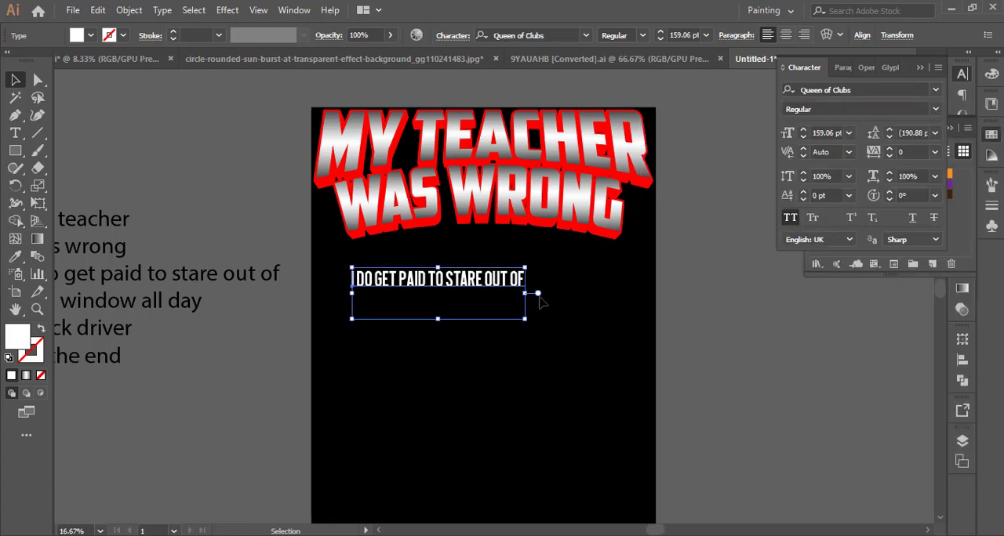
Enlarge the I DO GET PAID TO STARE OUT OF line to about 258 pt, with 110% horizontal scale and tracking 10.
drag(530, 294, 588, 285)
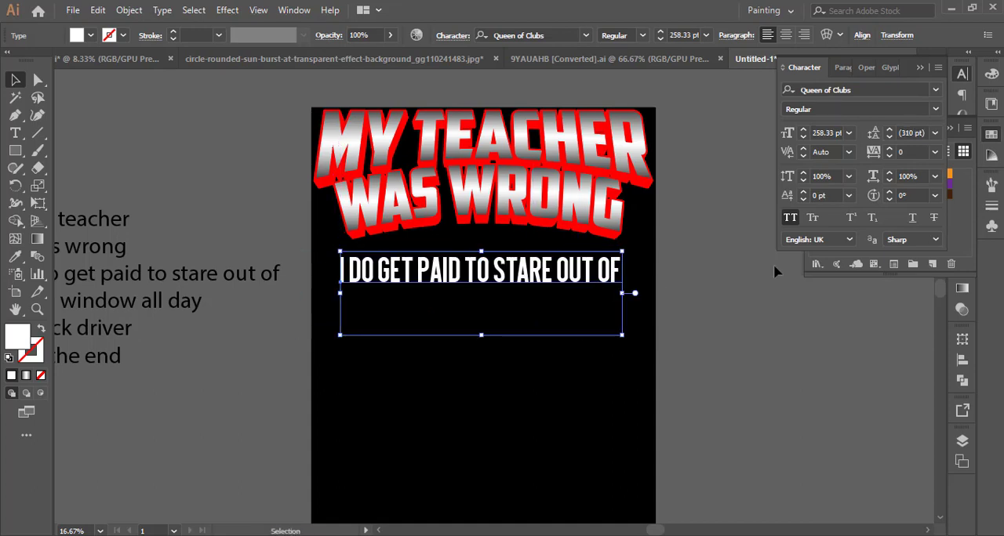
click(935, 177)
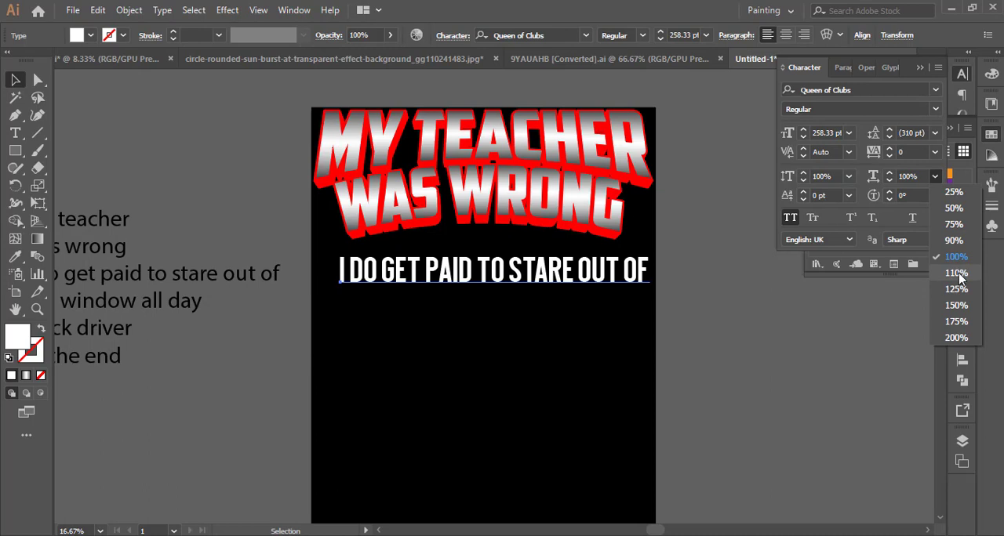
click(958, 273)
click(935, 151)
click(951, 302)
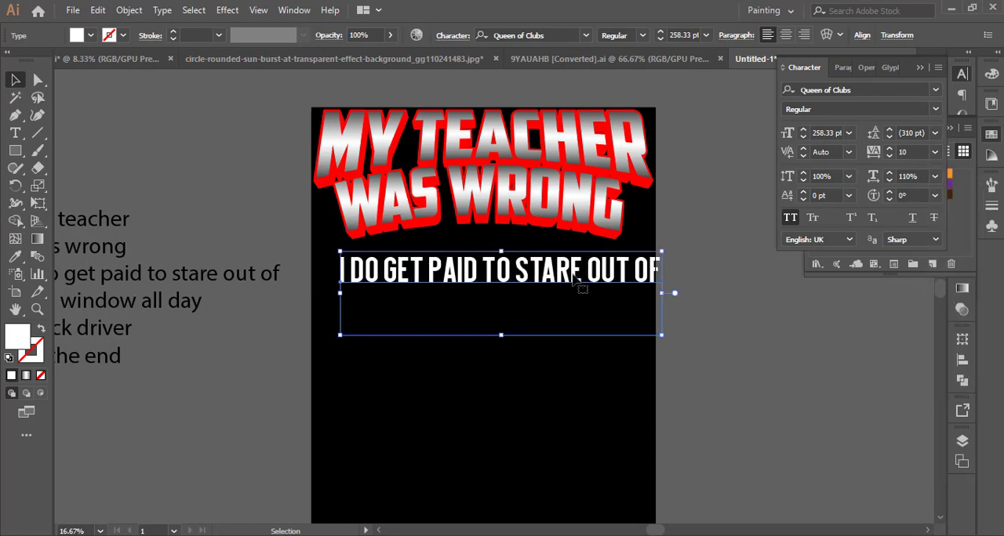
Scale the I DO GET PAID TO STARE OUT OF line down to about 221.5 pt and position it beneath WAS WRONG.
mouse_move(660, 294)
mouse_down()
mouse_move(637, 294)
mouse_move(651, 294)
mouse_up()
click(542, 300)
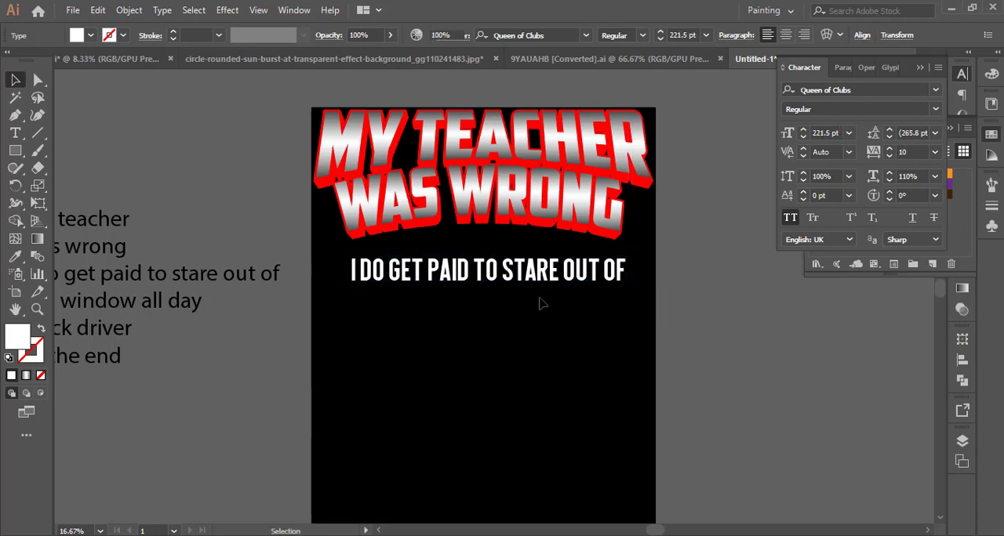
key(ctrl+plus)
scroll(523, 296, down, 1)
click(521, 281)
drag(525, 309, 495, 322)
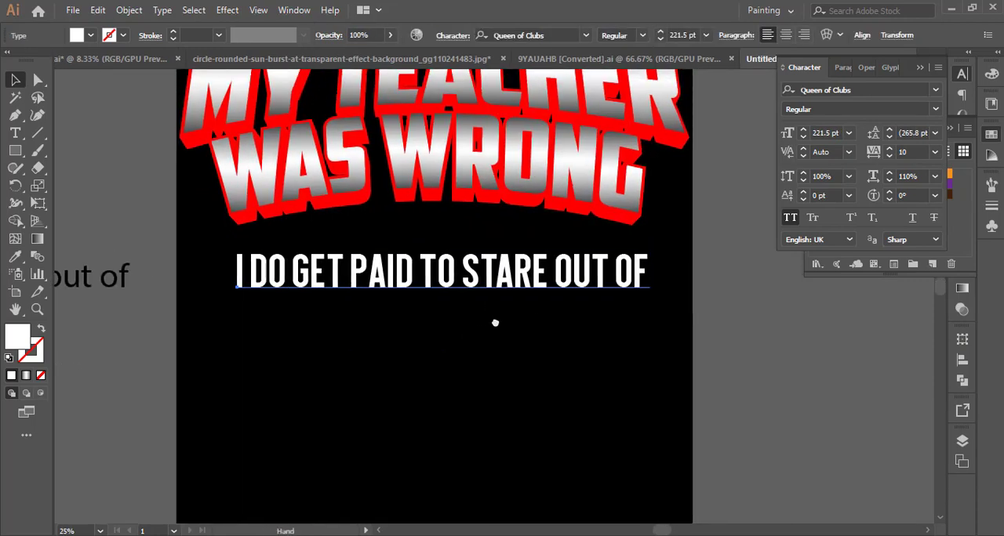
drag(480, 286, 473, 290)
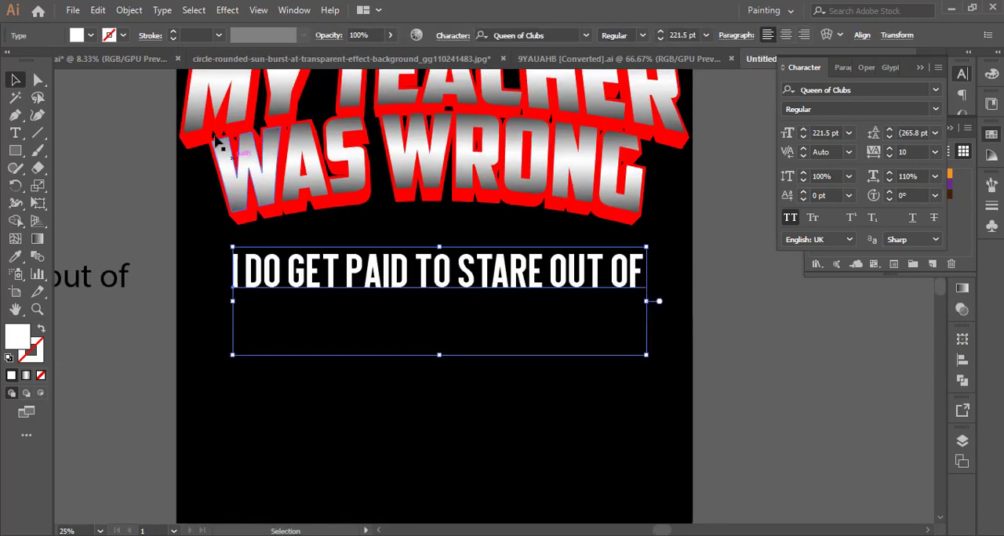
Expand the I DO GET PAID TO STARE OUT OF text into outlines, including object and fill.
click(127, 10)
click(190, 162)
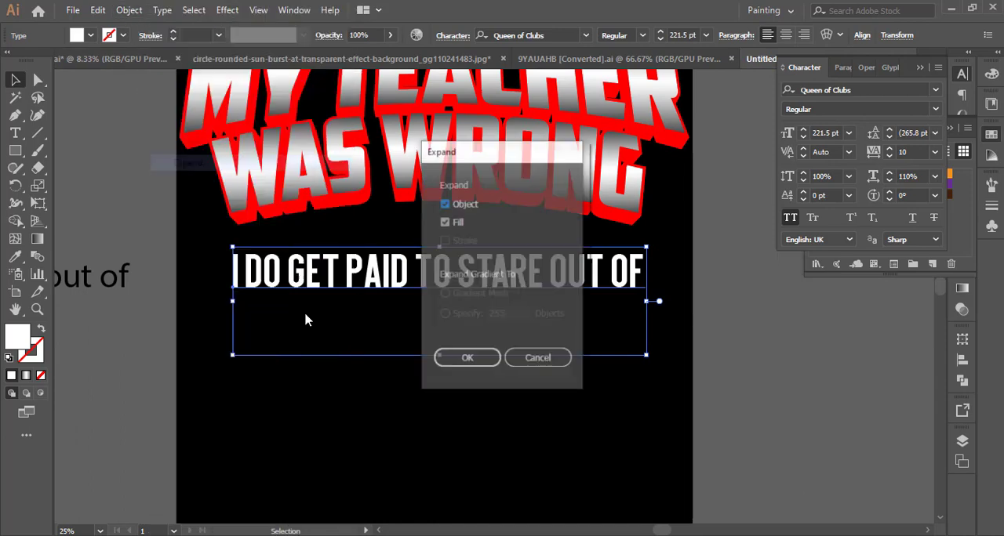
click(457, 359)
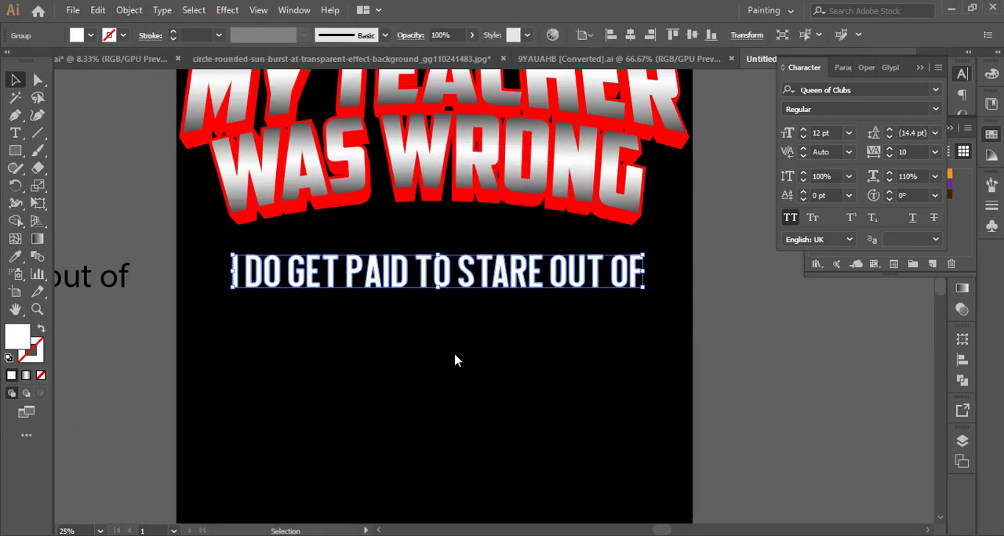
Sample the WAS WRONG gradient onto the I DO GET PAID TO STARE OUT OF outlines and set its angle to 90°.
click(14, 256)
click(240, 184)
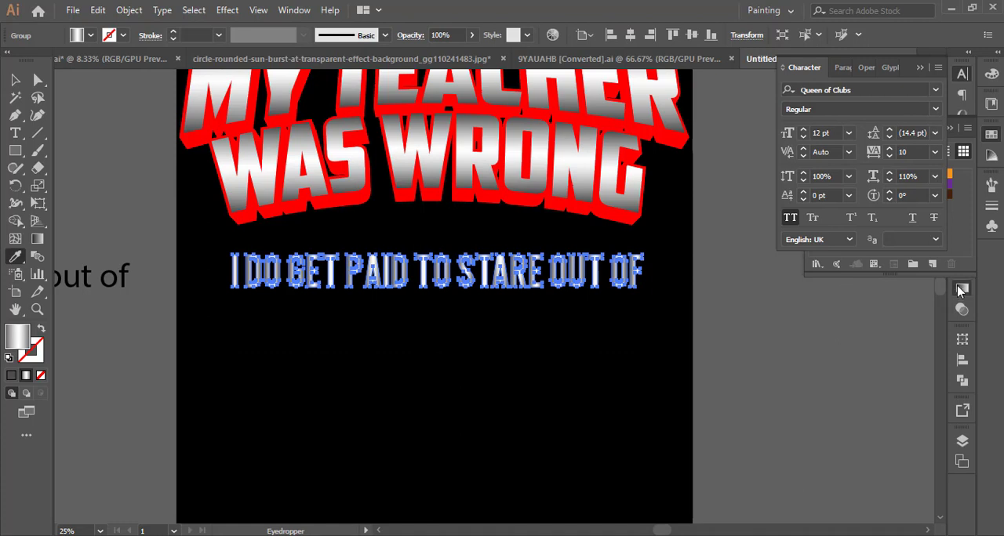
click(962, 291)
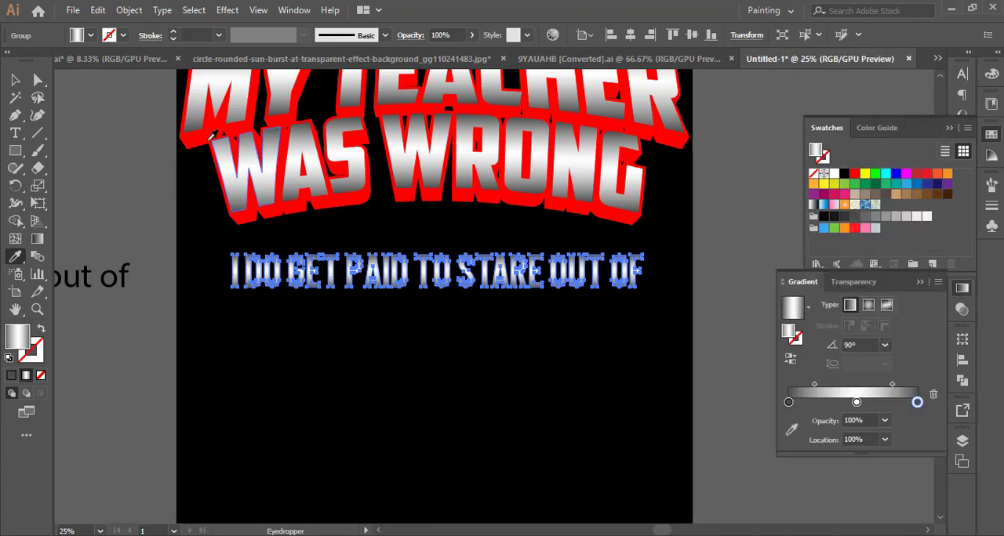
click(15, 79)
click(103, 139)
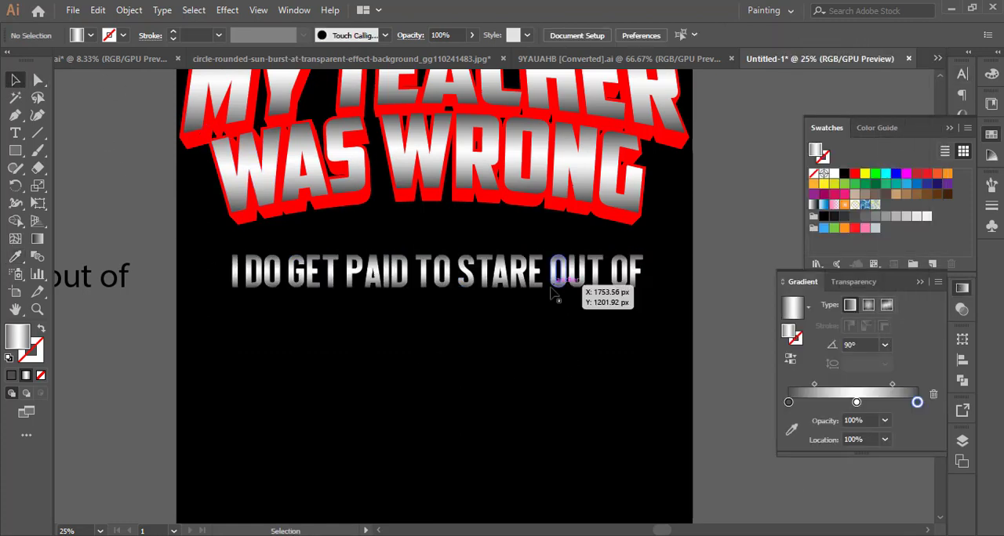
Taper the I DO GET PAID TO STARE OUT OF outlines slightly with perspective distortion and move them up closer to WAS WRONG.
click(553, 293)
scroll(341, 332, up, 1)
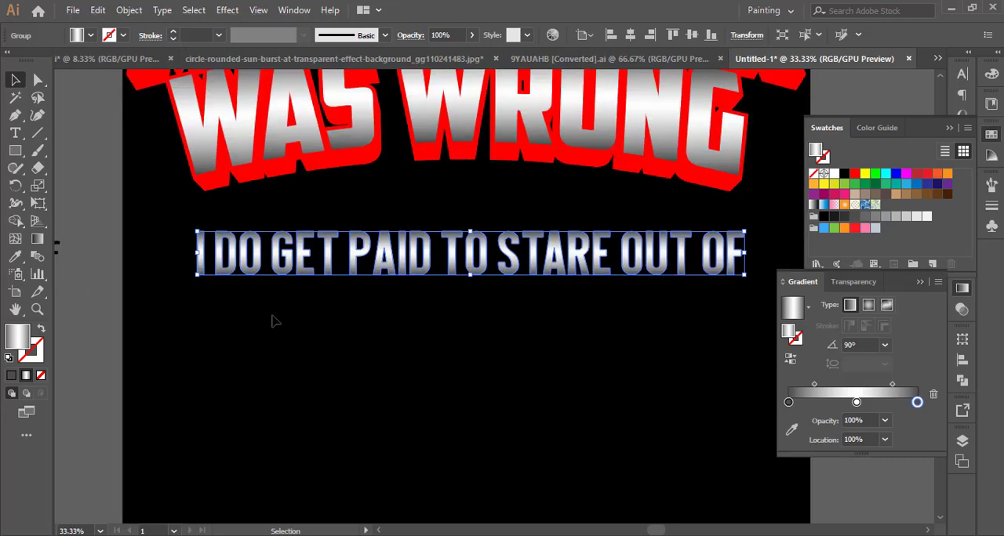
click(37, 204)
click(105, 181)
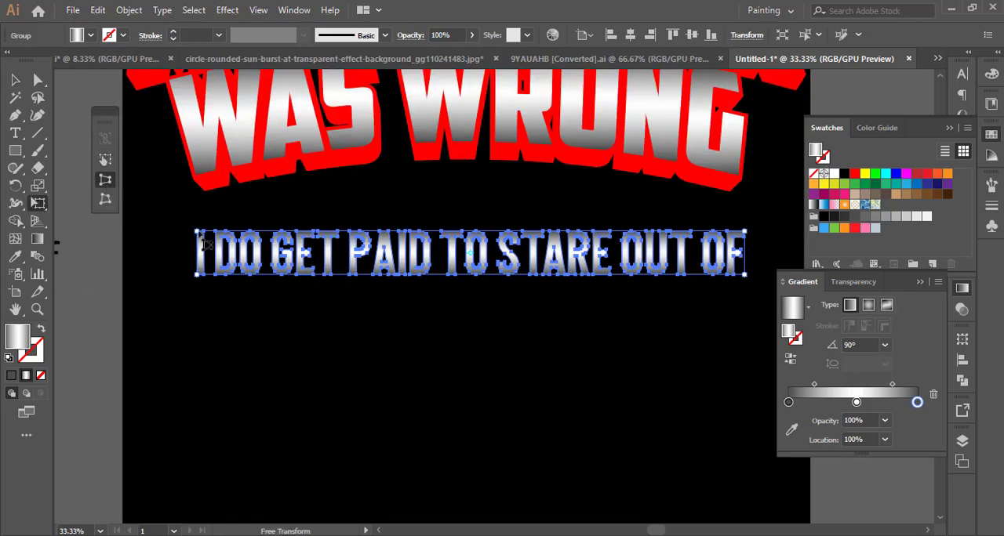
drag(205, 244, 210, 243)
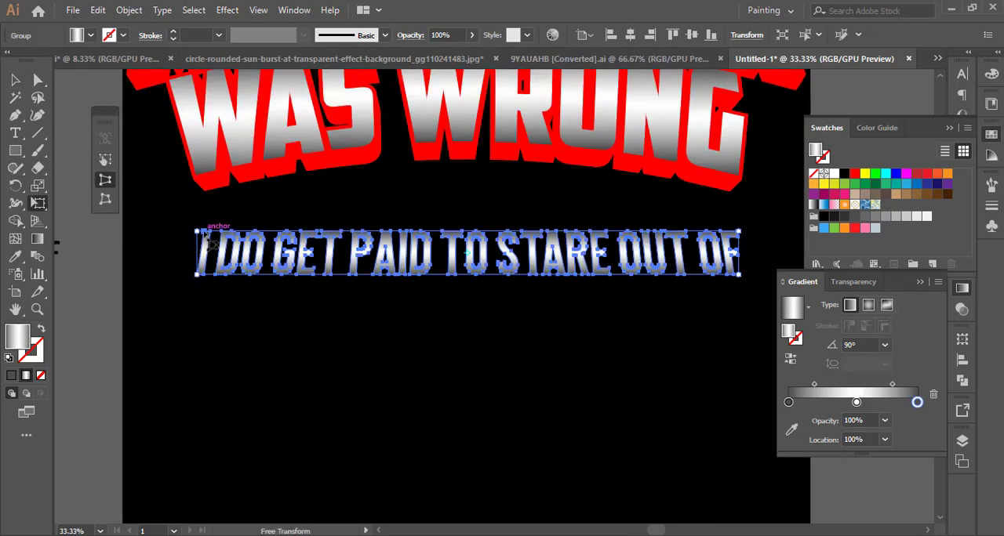
key(v)
click(517, 339)
drag(507, 269, 505, 243)
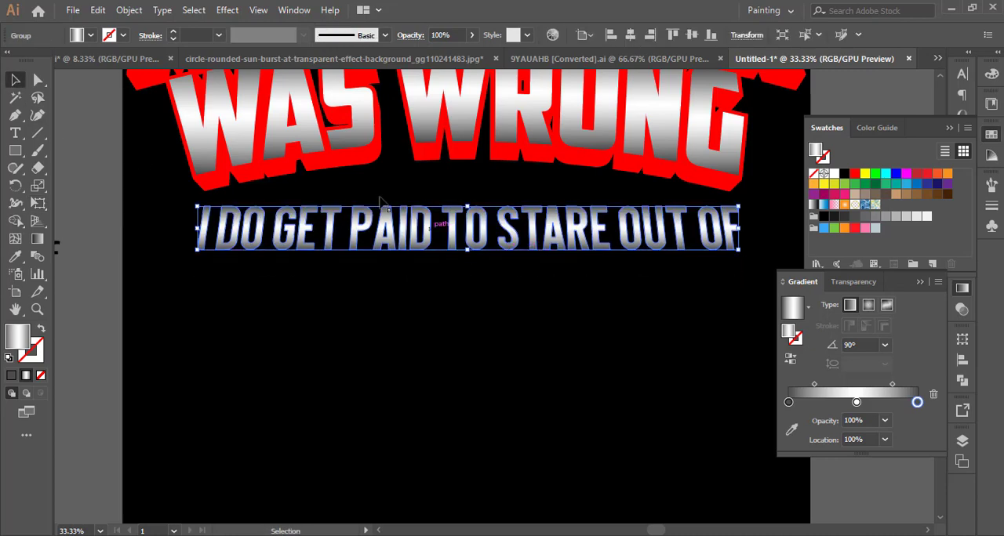
Apply a horizontal Arc warp with 16% bend to the I DO GET PAID TO STARE OUT OF line and position it beneath WAS WRONG.
click(227, 10)
mouse_move(377, 200)
click(411, 200)
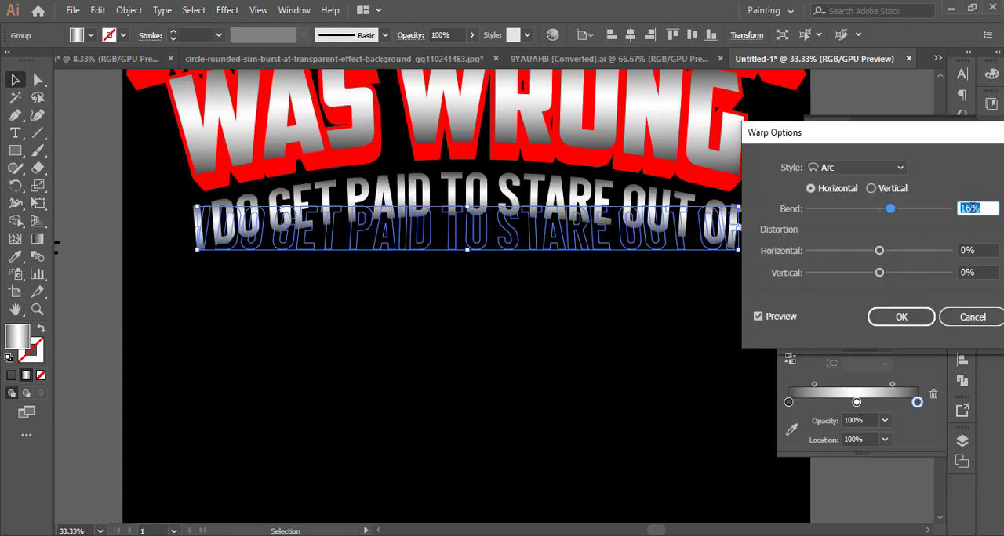
click(909, 316)
drag(735, 228, 733, 189)
click(719, 308)
scroll(719, 308, down, 1)
scroll(719, 307, up, 2)
click(719, 213)
scroll(688, 294, down, 3)
click(640, 338)
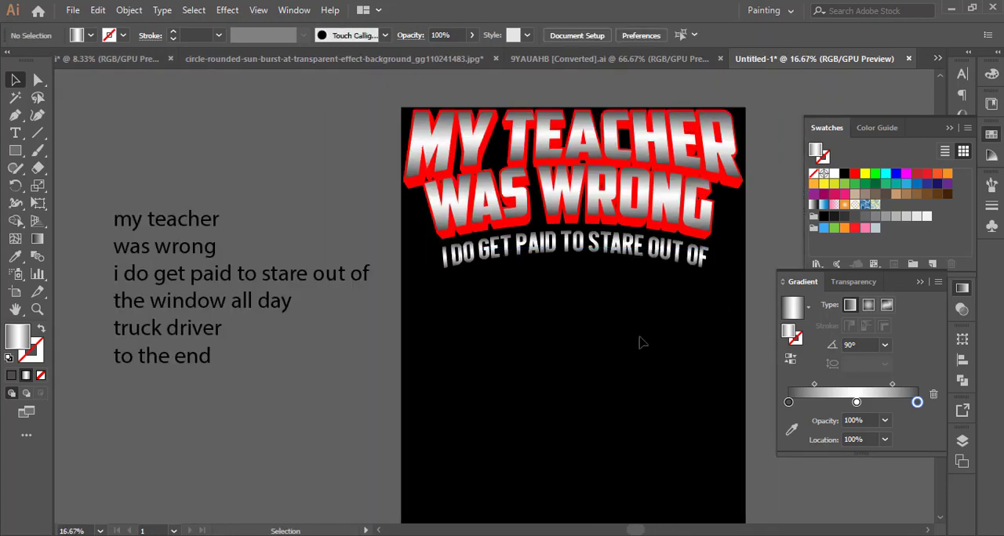
Expand the appearance of the arced I DO GET PAID TO STARE OUT OF line.
drag(640, 338, 601, 344)
click(612, 264)
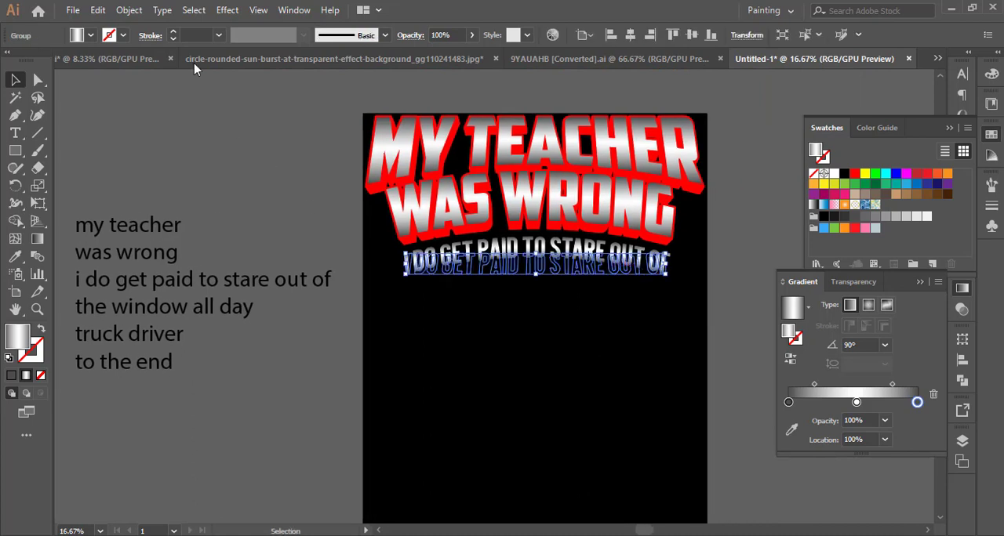
click(131, 10)
click(237, 178)
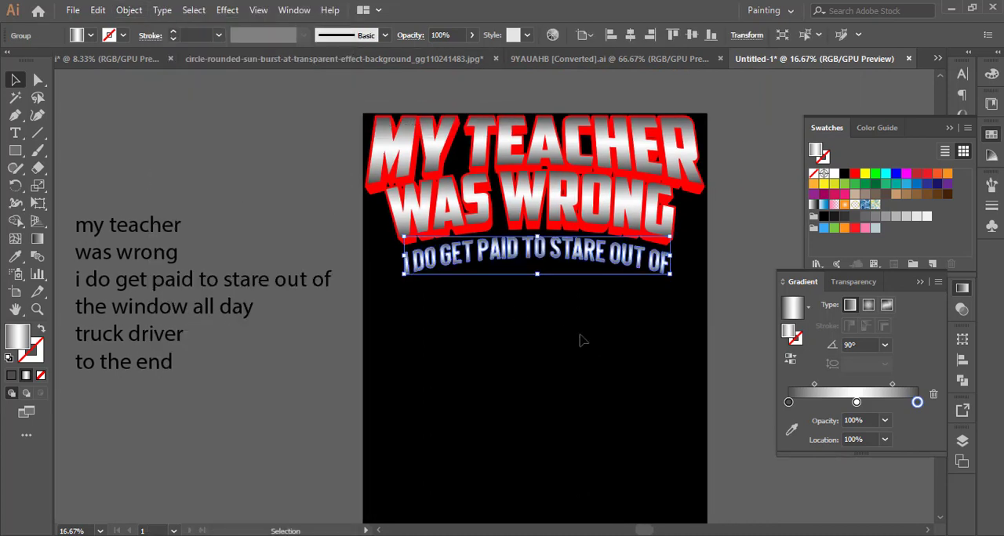
click(578, 339)
Copy the line "the window all day" from the reference text onto the black artboard as separate text and fill it white.
drag(561, 354, 473, 318)
scroll(534, 330, down, 1)
click(242, 274)
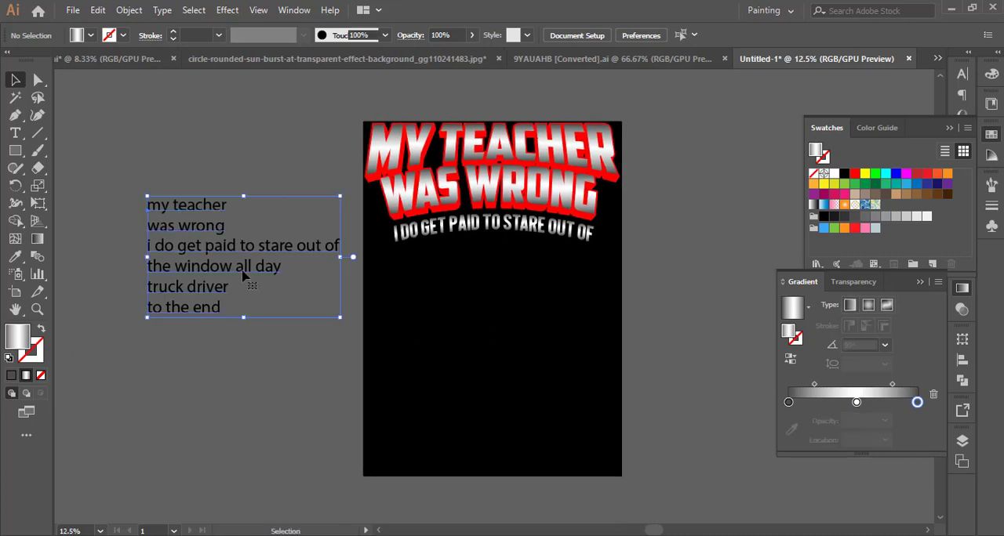
triple_click(243, 270)
key(ctrl+c)
click(15, 81)
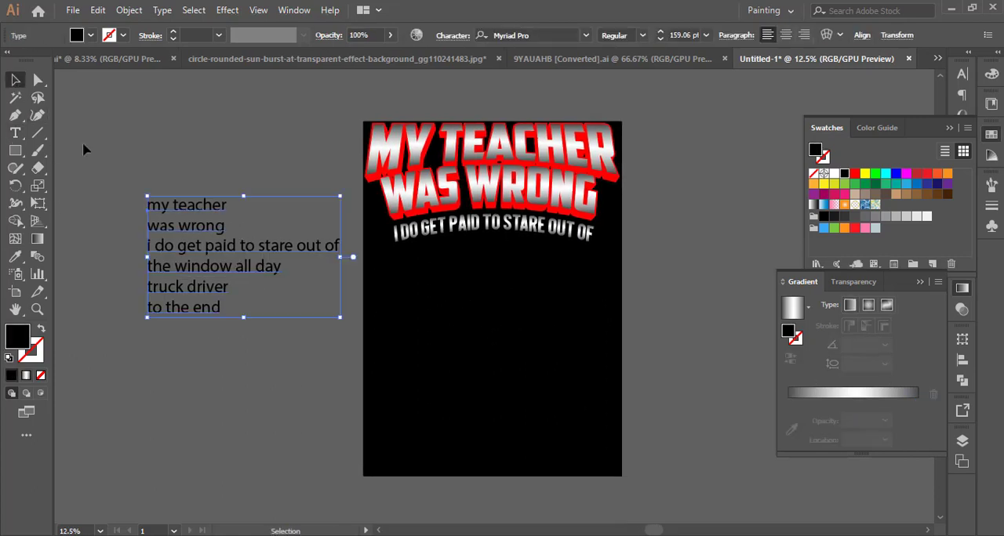
click(527, 330)
key(ctrl+v)
click(836, 173)
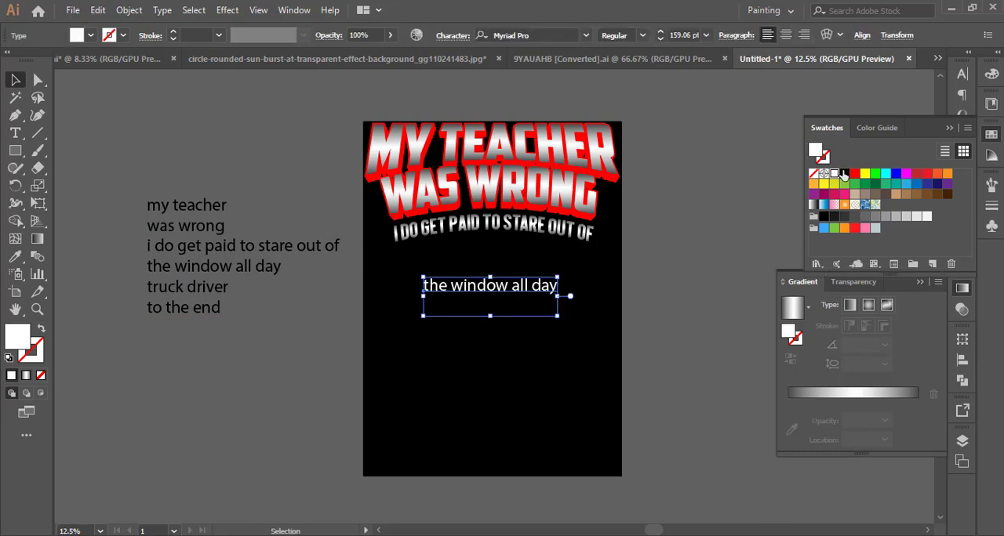
Set THE WINDOW ALL DAY in the Queen of Clubs font, enlarge it and center it below the arced line.
click(962, 74)
click(935, 90)
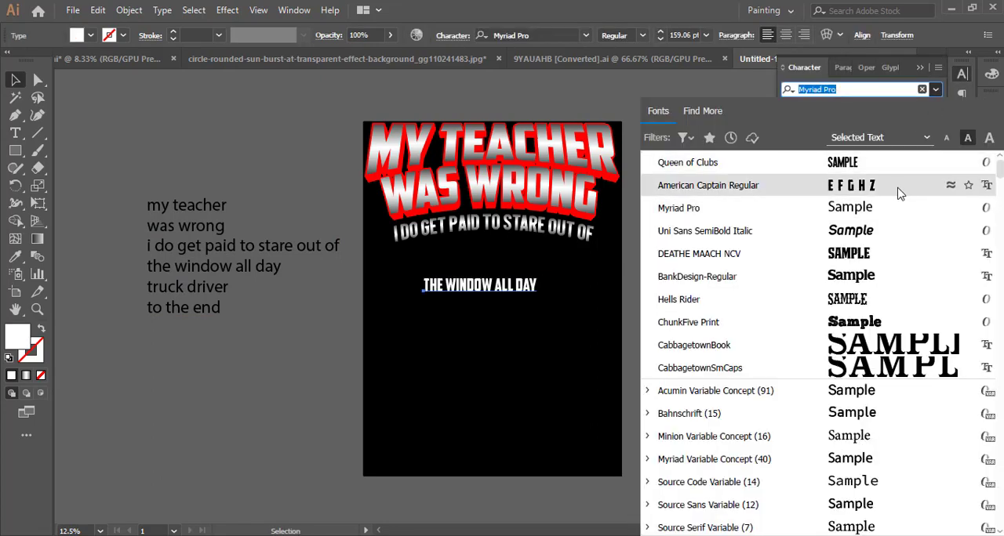
click(898, 156)
drag(517, 315, 556, 336)
drag(521, 271, 548, 311)
Copy the line "truck driver" from the reference text, scale it to about 293.6 pt and place it below THE WINDOW ALL DAY.
double_click(215, 307)
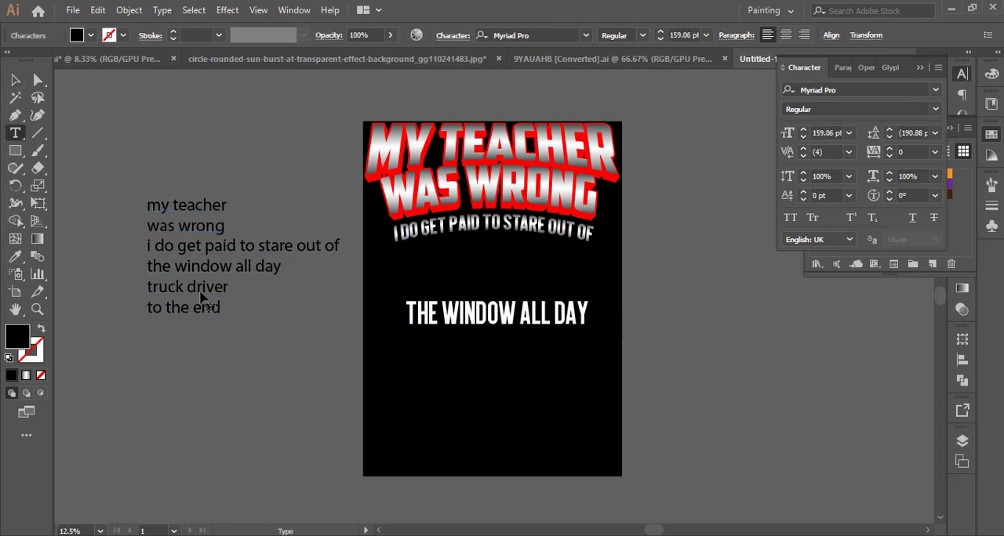
triple_click(200, 289)
click(15, 79)
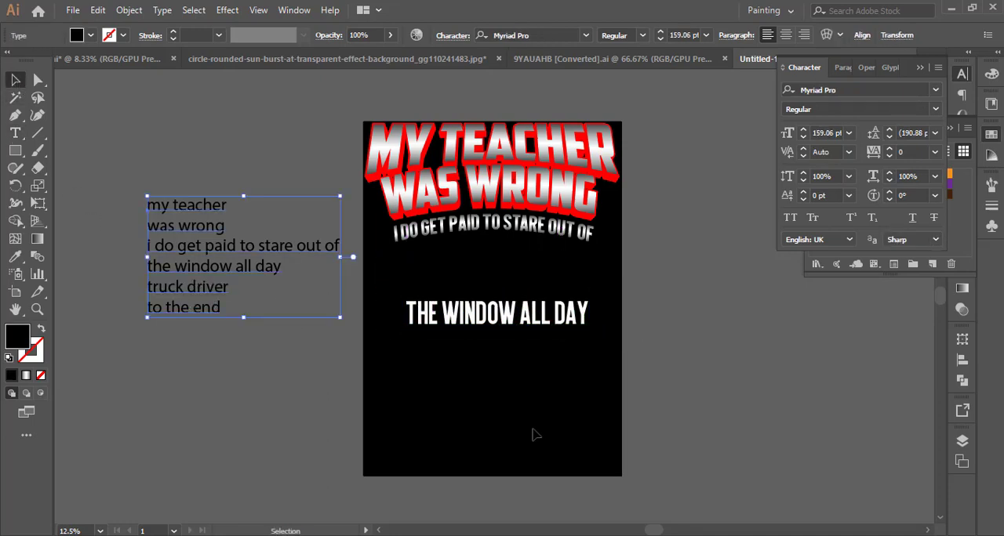
click(539, 433)
click(521, 299)
drag(530, 297, 540, 405)
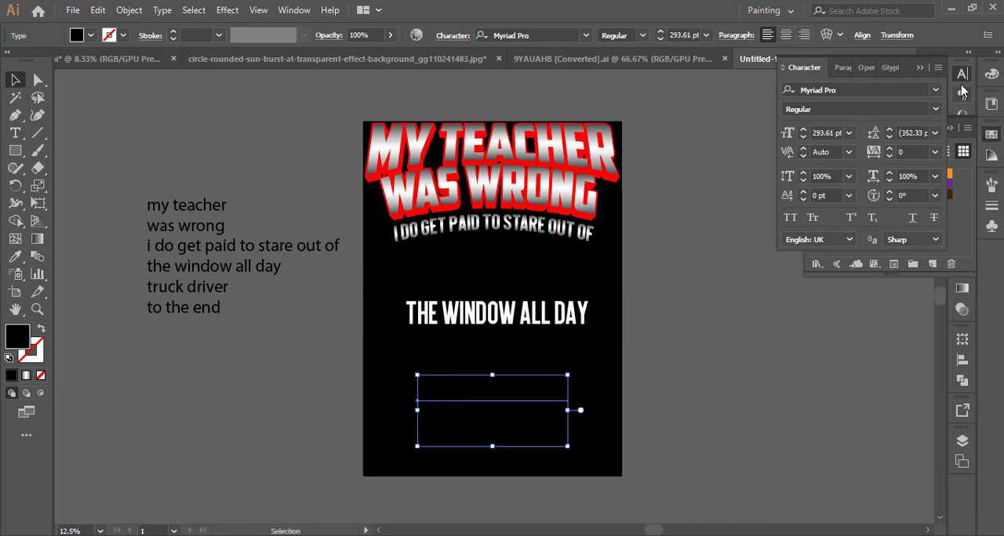
Format the truck driver text in all caps with the American Captain Regular font and a white fill.
click(937, 68)
click(911, 135)
click(935, 91)
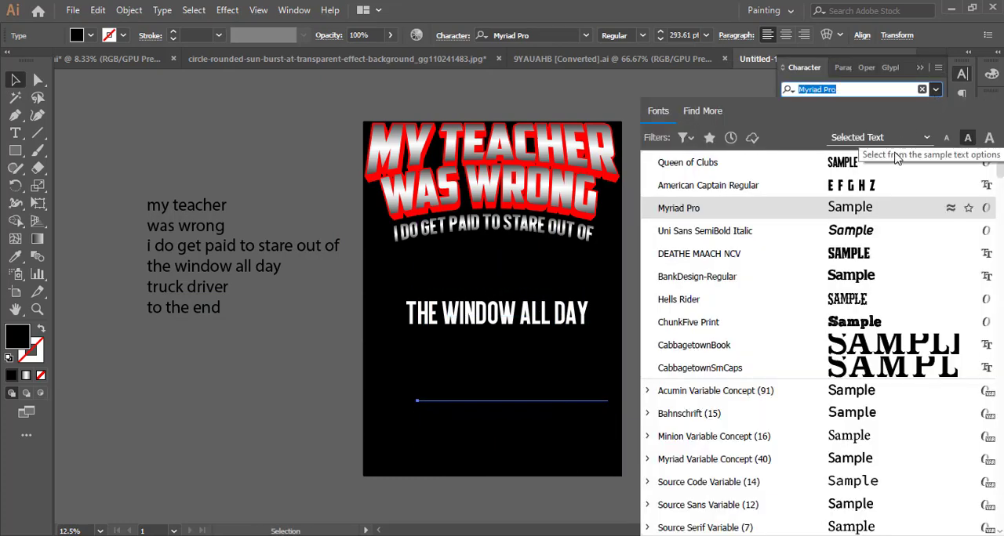
click(863, 185)
click(991, 135)
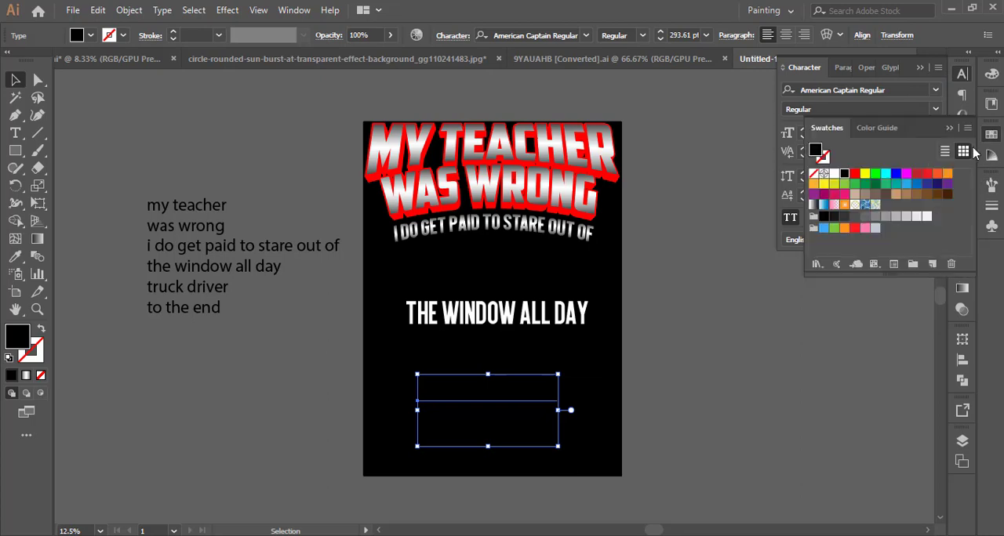
click(835, 174)
Enlarge TRUCK DRIVER to about 487.5 pt and position it across the artboard below THE WINDOW ALL DAY.
drag(561, 412, 483, 393)
scroll(558, 410, up, 1)
drag(469, 349, 476, 353)
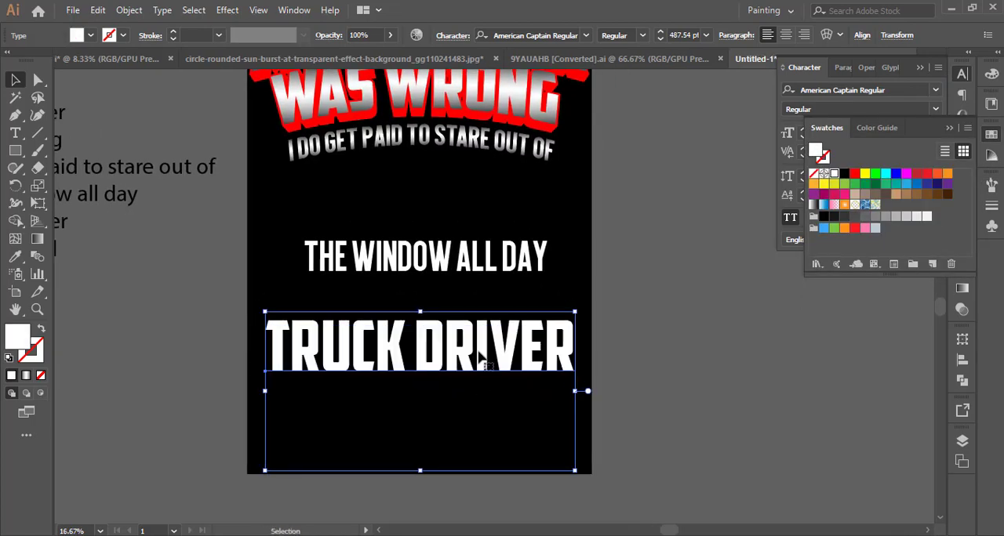
Expand the TRUCK DRIVER text into outlines, including object and fill, and offset the path by 12 px with miter joins.
click(130, 10)
click(278, 164)
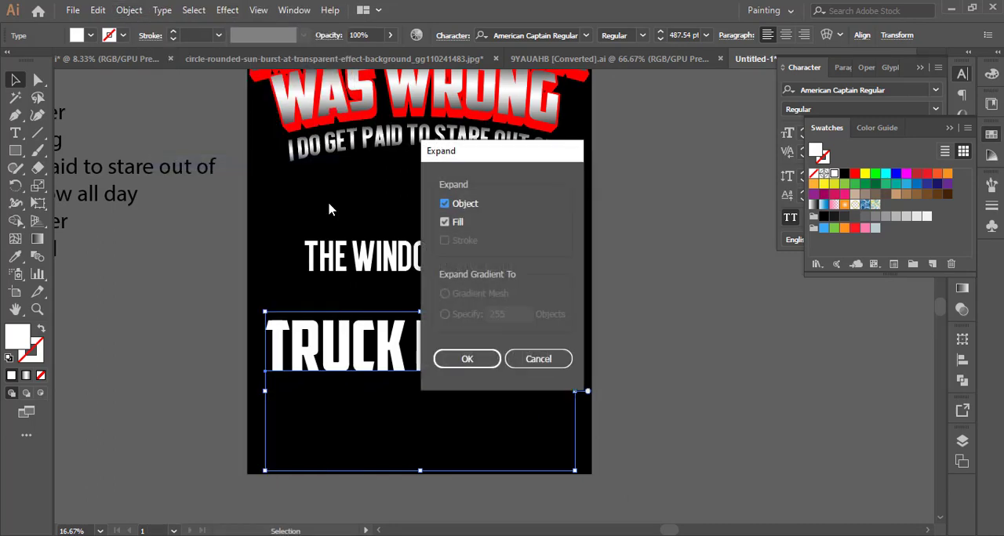
click(471, 358)
click(128, 10)
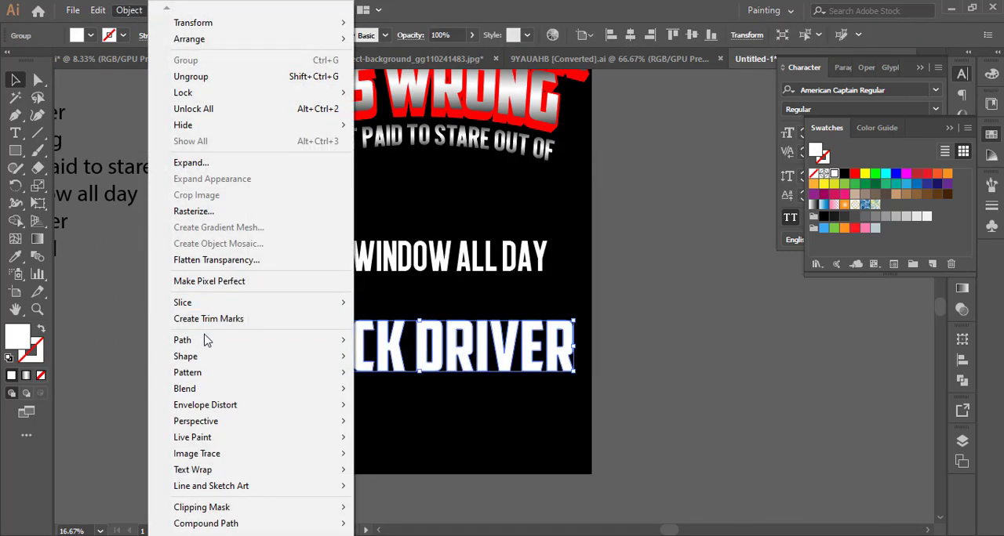
mouse_move(314, 338)
click(409, 395)
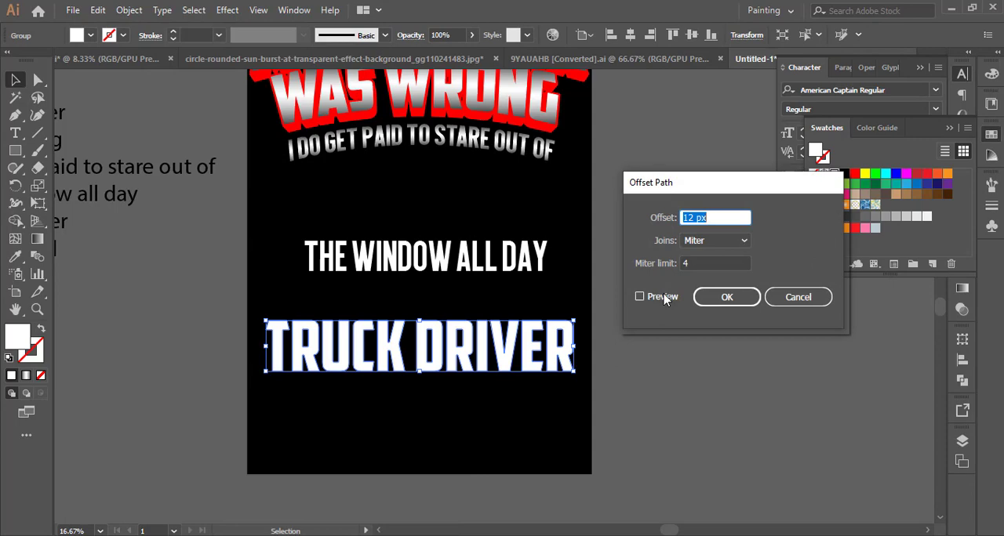
click(727, 298)
Unite the offset TRUCK DRIVER shapes and fill them red.
click(962, 380)
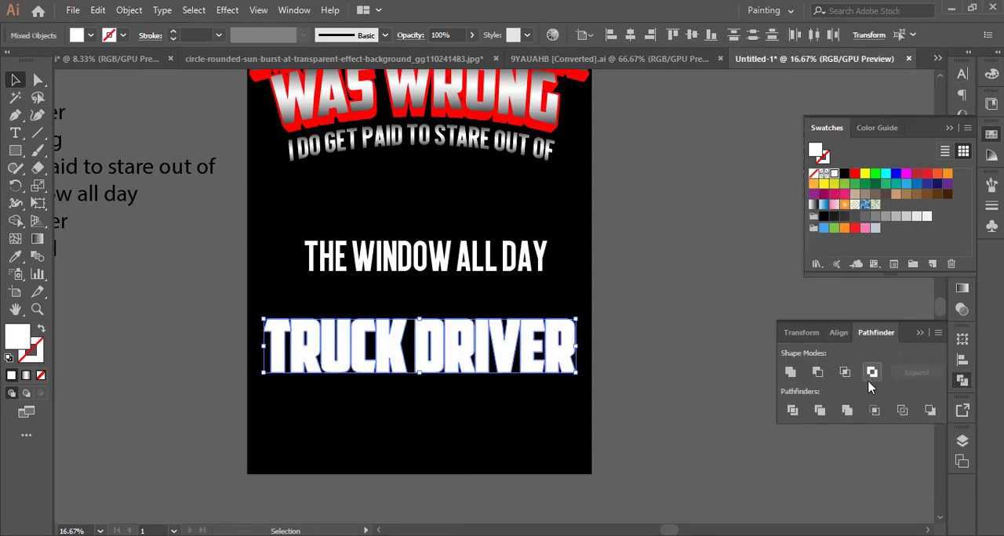
click(791, 372)
click(854, 174)
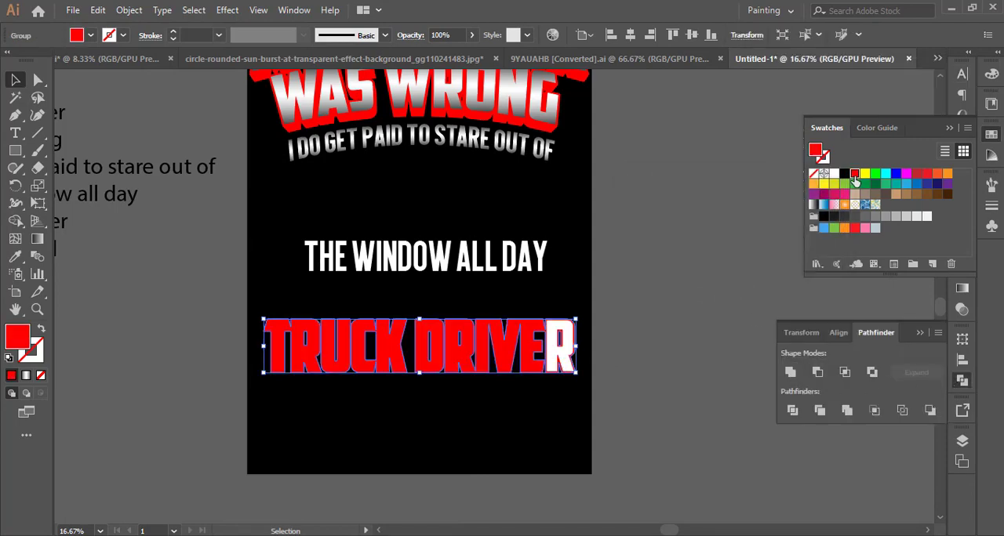
Cut the red TRUCK DRIVER outline, paste it in front and send it behind the white lettering.
click(97, 10)
click(124, 63)
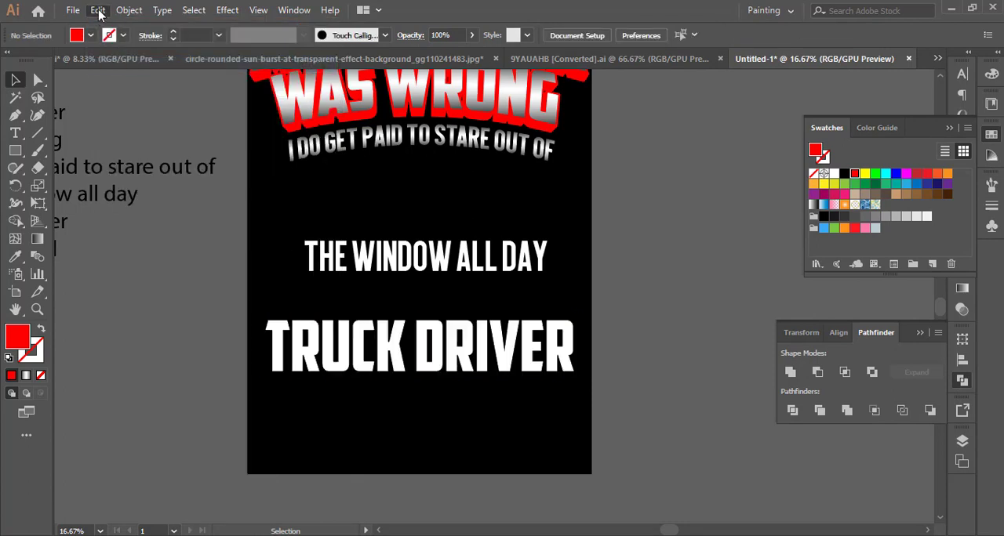
click(98, 10)
click(188, 114)
right_click(569, 351)
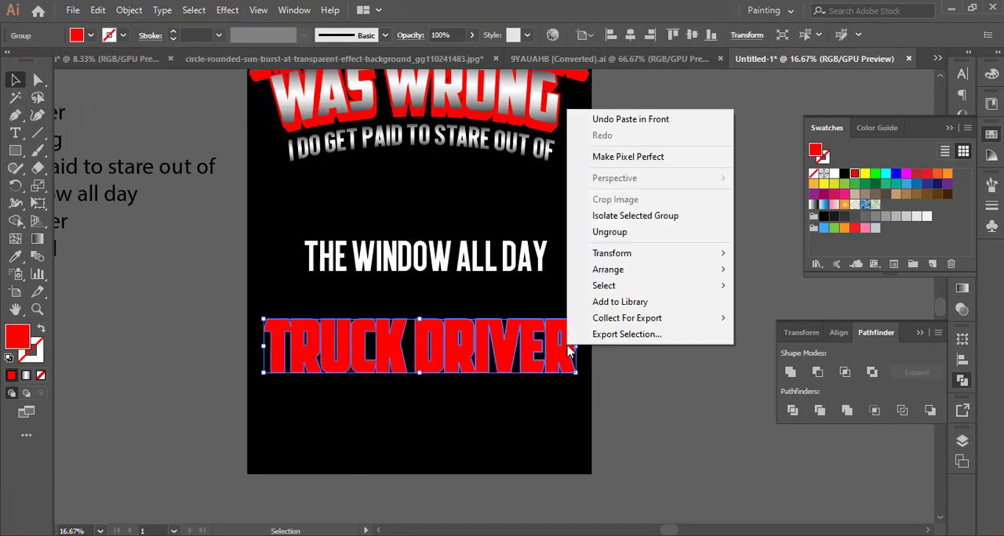
mouse_move(681, 270)
click(777, 309)
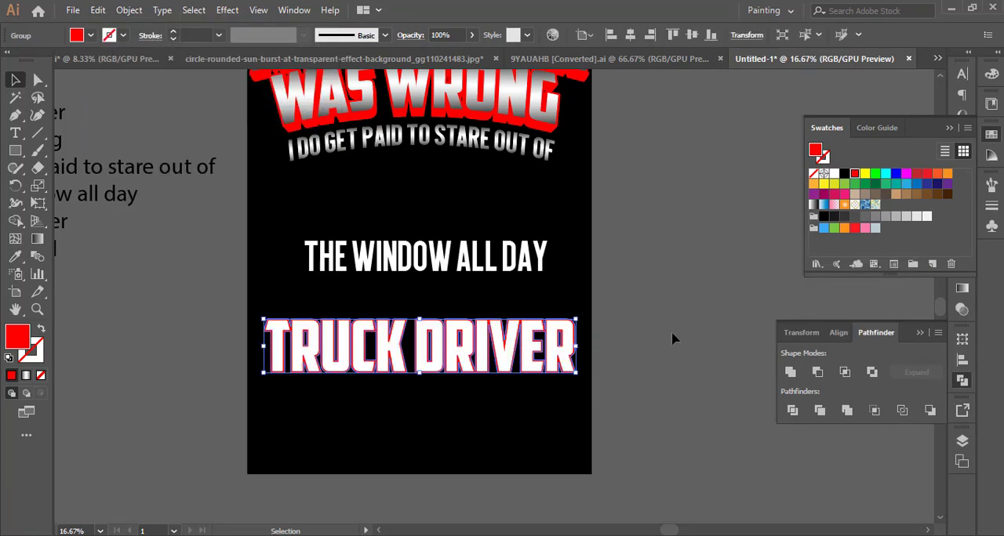
click(672, 338)
Paste a copy of the red TRUCK DRIVER outline in front, shifting it slightly down and narrowing it a little.
scroll(559, 417, up, 3)
drag(529, 376, 629, 371)
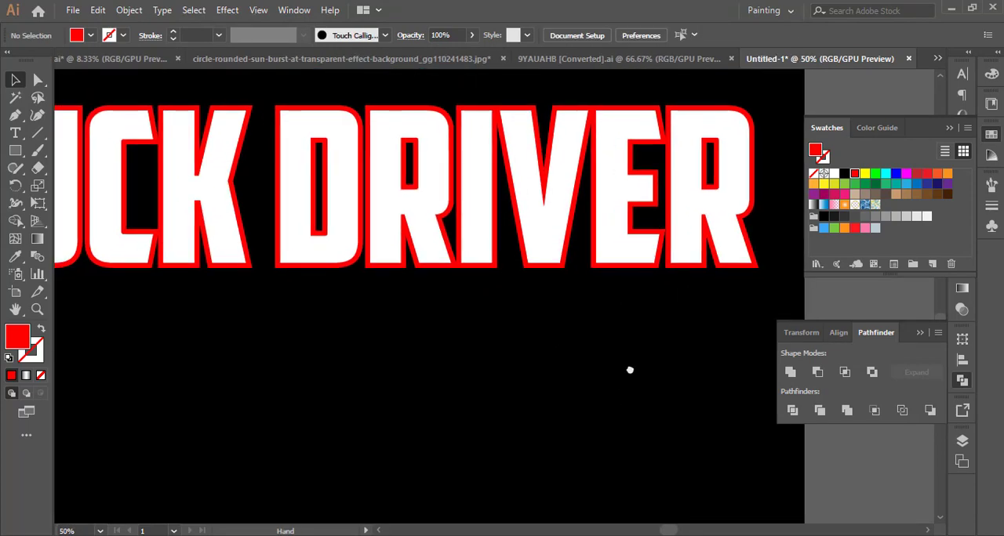
click(649, 269)
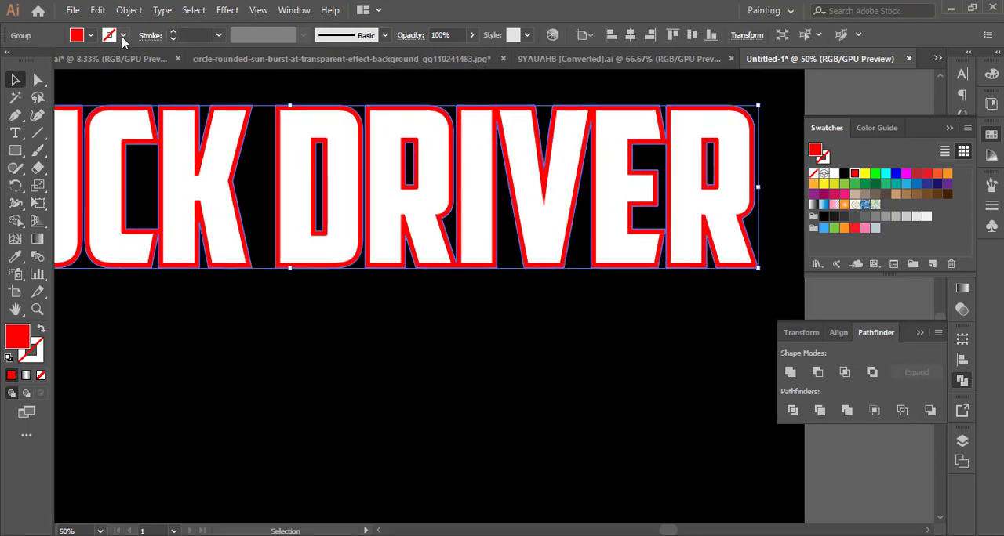
click(98, 9)
click(117, 81)
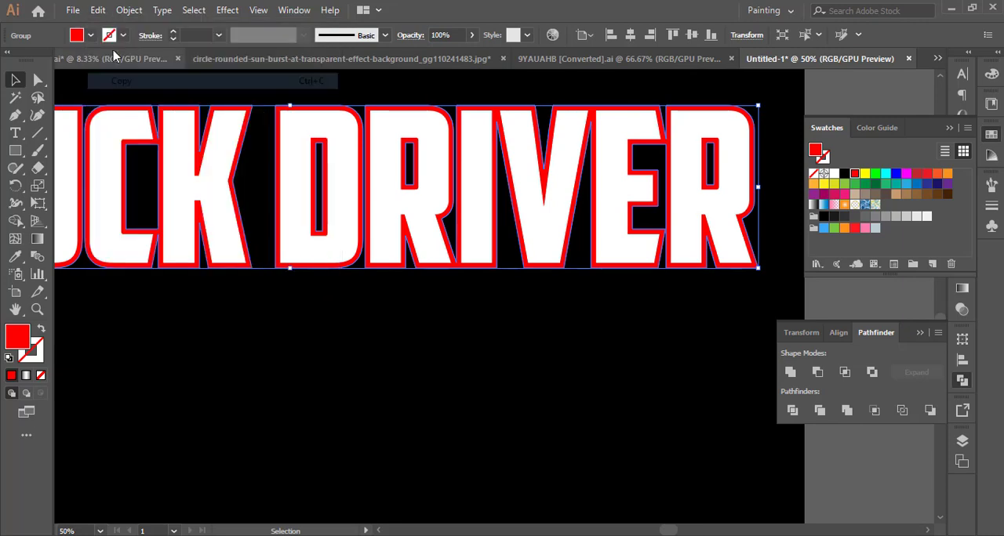
click(97, 10)
click(138, 113)
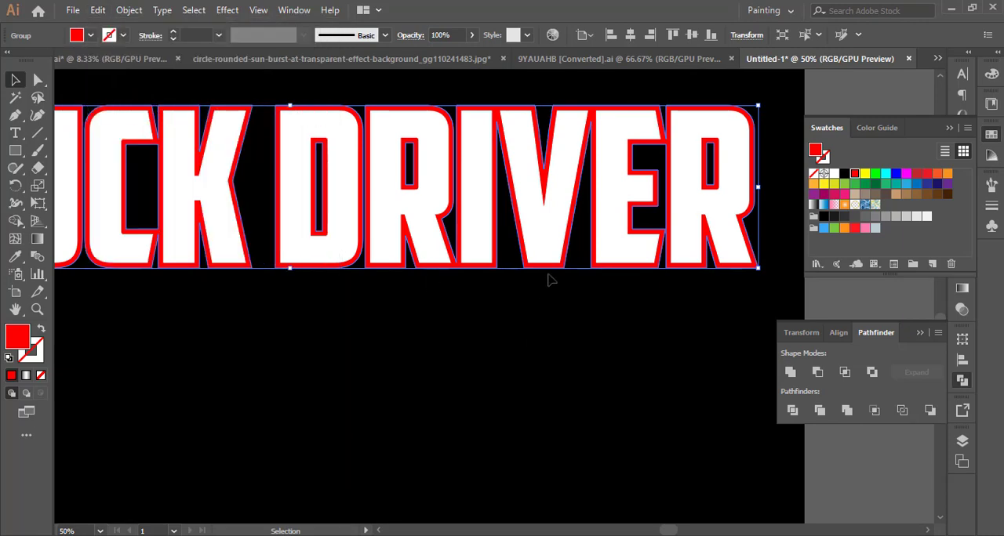
drag(554, 276, 556, 300)
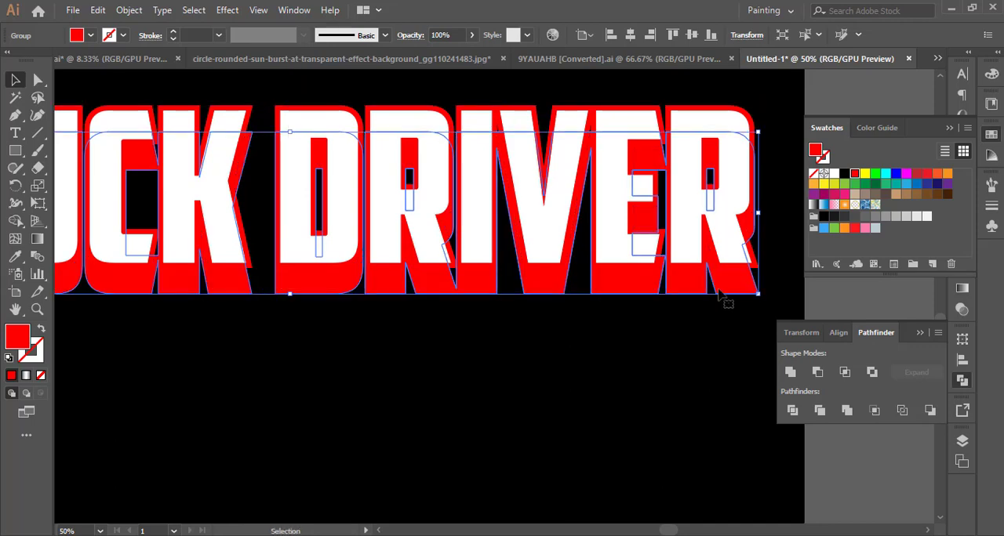
drag(757, 214, 749, 213)
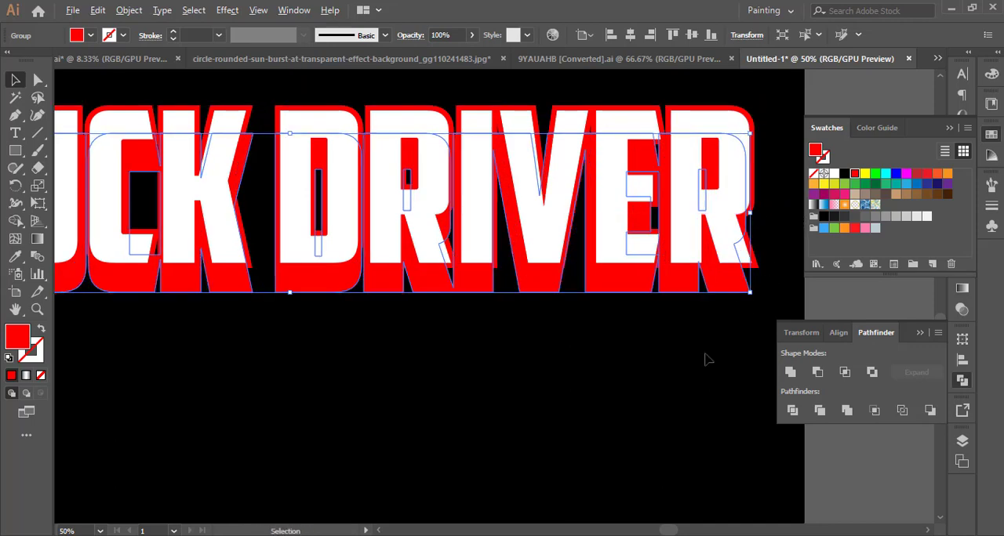
Blend the red TRUCK DRIVER outline with its lowered copy to form an extruded shadow.
scroll(706, 355, down, 1)
key(shift+F7)
shift+click(363, 256)
click(125, 10)
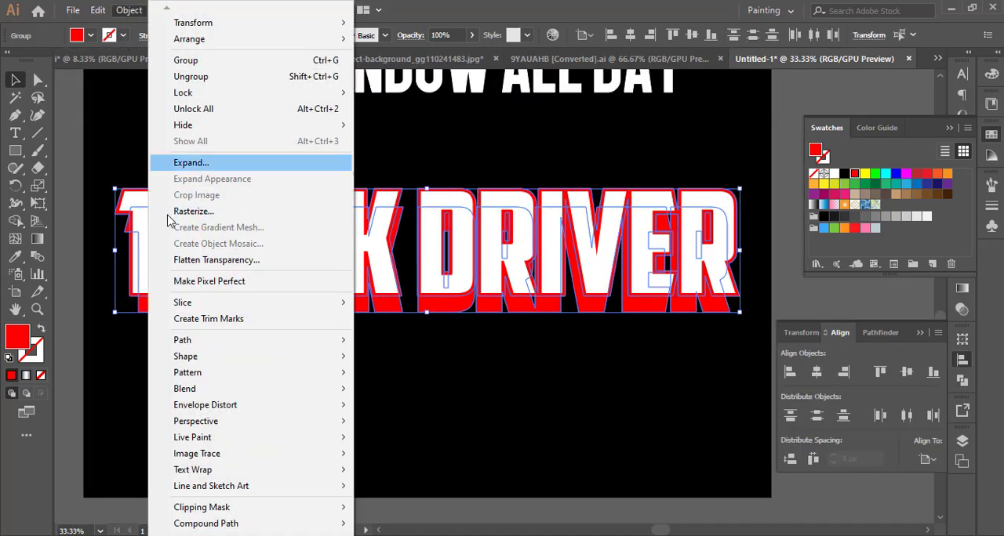
mouse_move(211, 391)
click(378, 391)
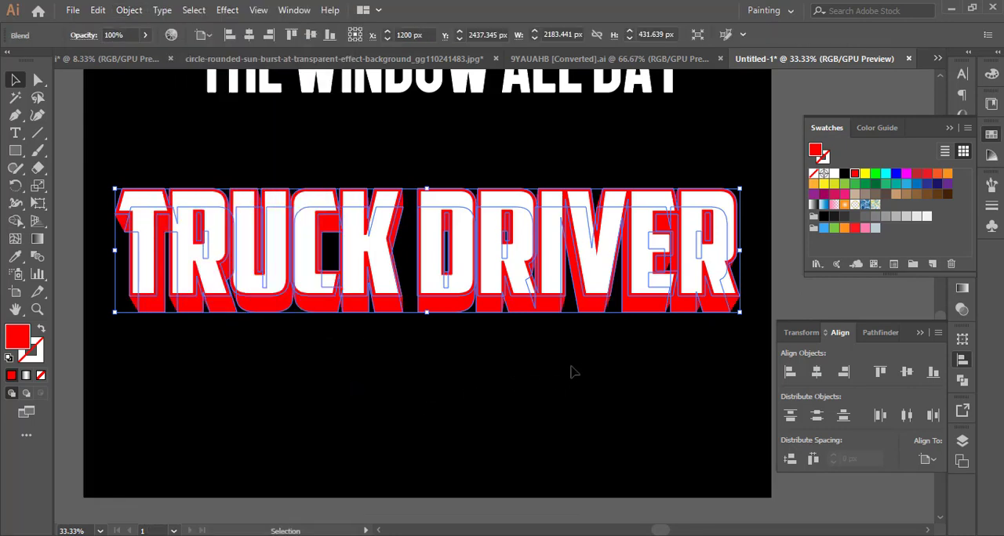
Expand the red TRUCK DRIVER blend and unite its pieces into one solid extrusion shape.
click(140, 11)
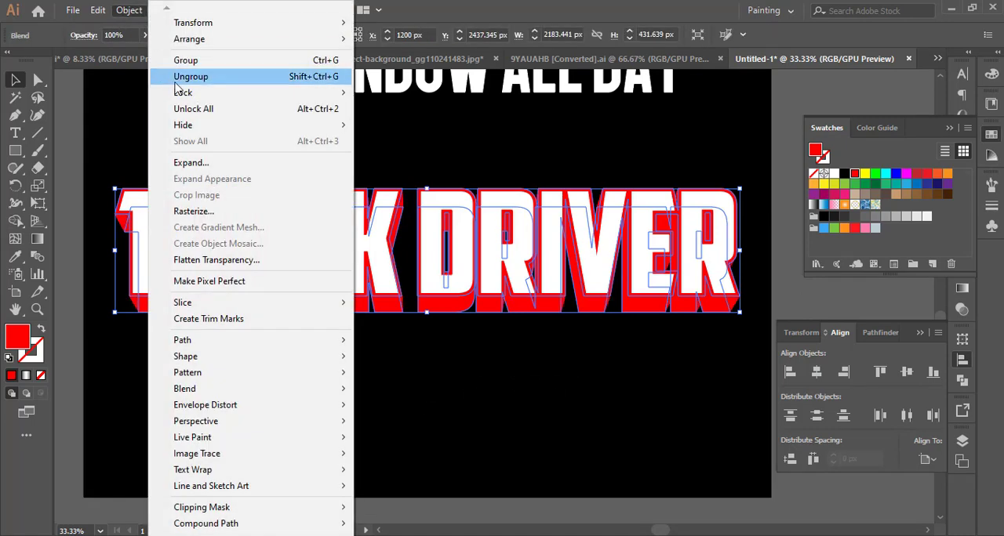
click(189, 166)
key(Return)
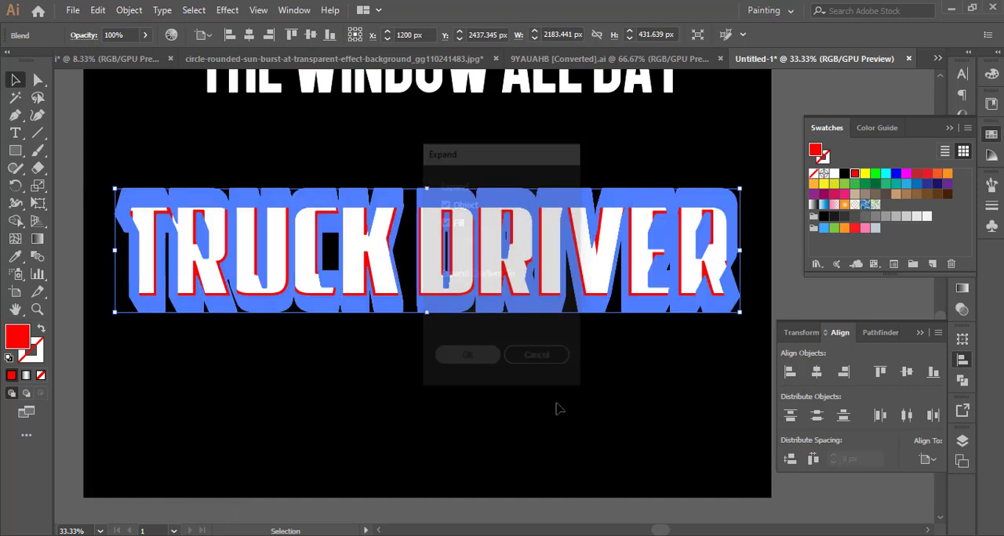
click(877, 333)
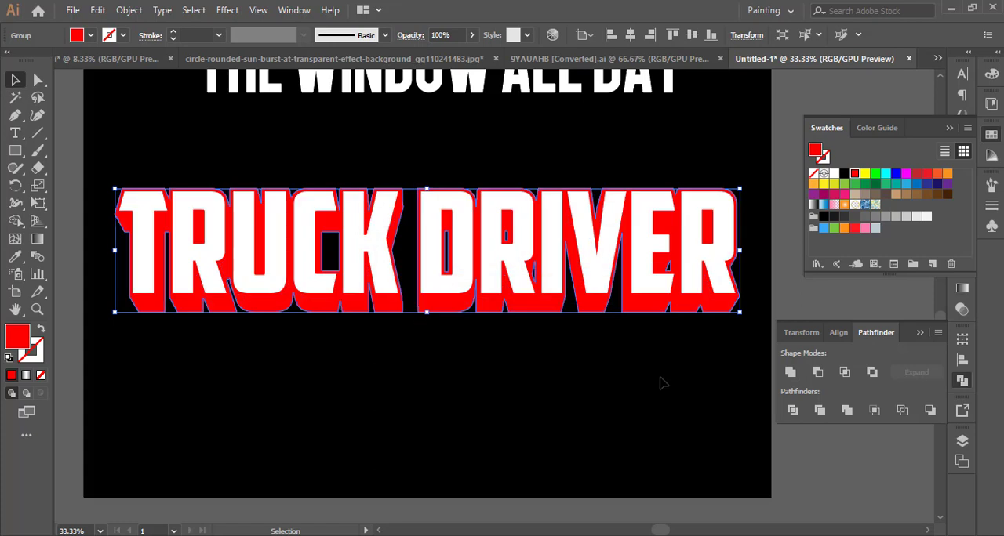
click(663, 383)
Fill the white TRUCK DRIVER lettering with the grey-white linear gradient at a 90° angle.
click(596, 287)
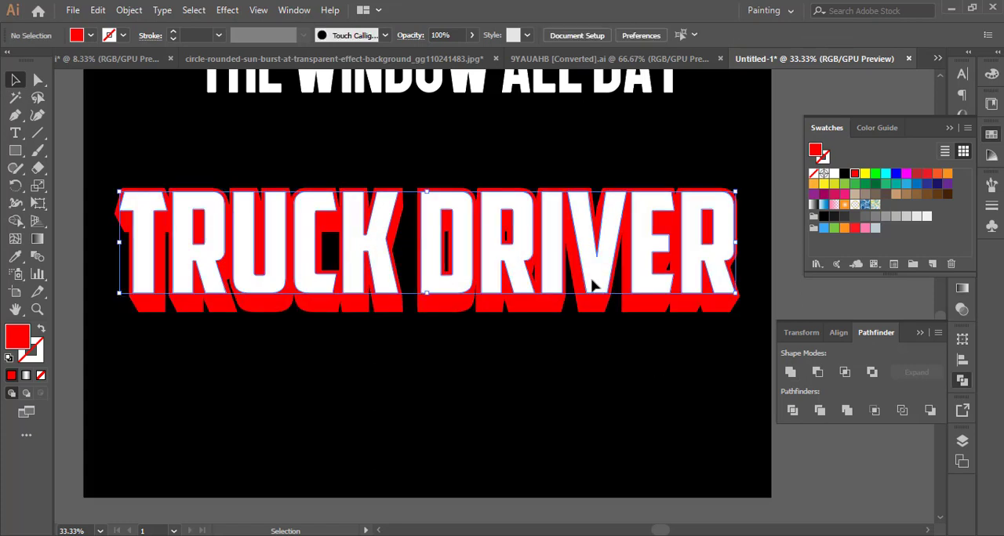
click(961, 288)
click(915, 401)
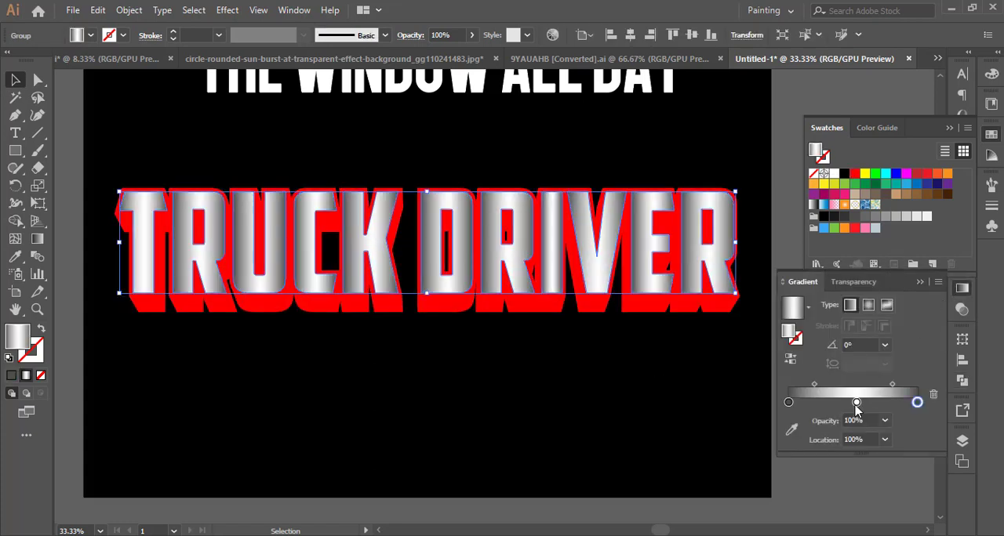
click(885, 346)
click(898, 137)
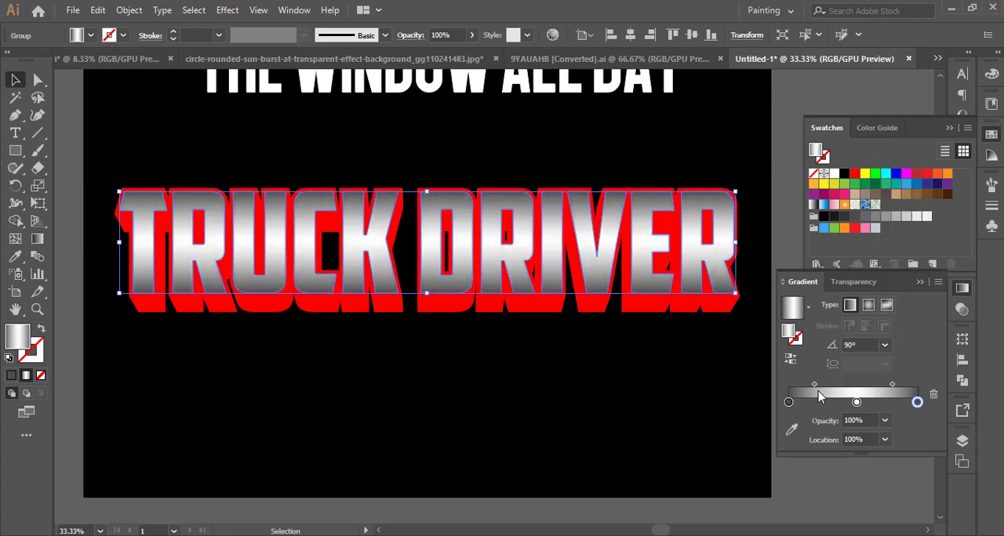
Group the gradient TRUCK DRIVER lettering with its red extrusion.
click(676, 378)
drag(674, 377, 668, 398)
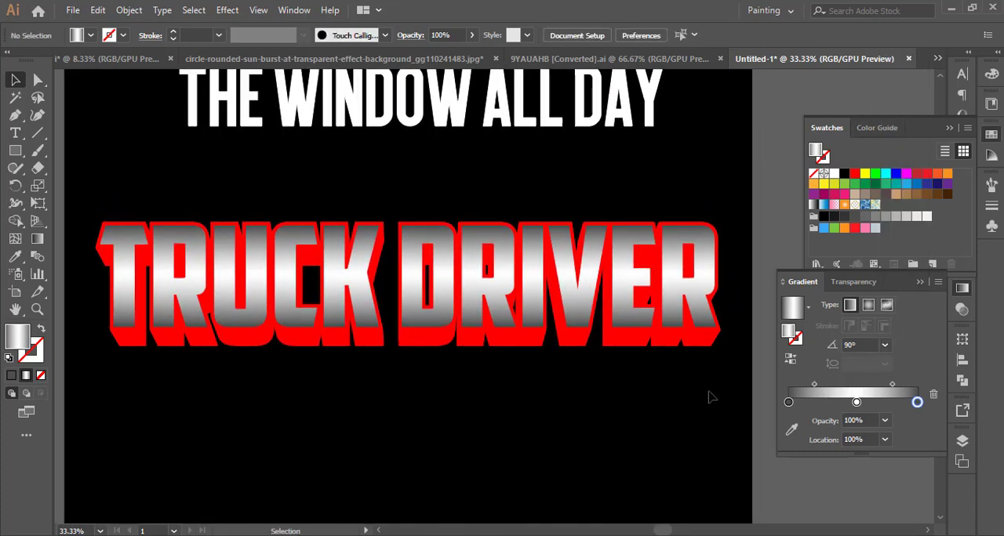
drag(574, 333, 573, 329)
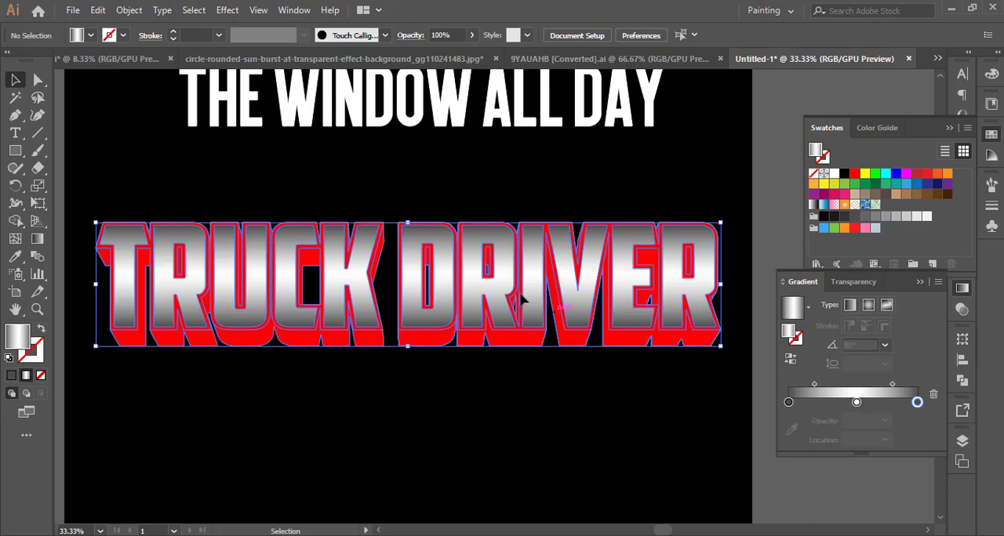
click(129, 10)
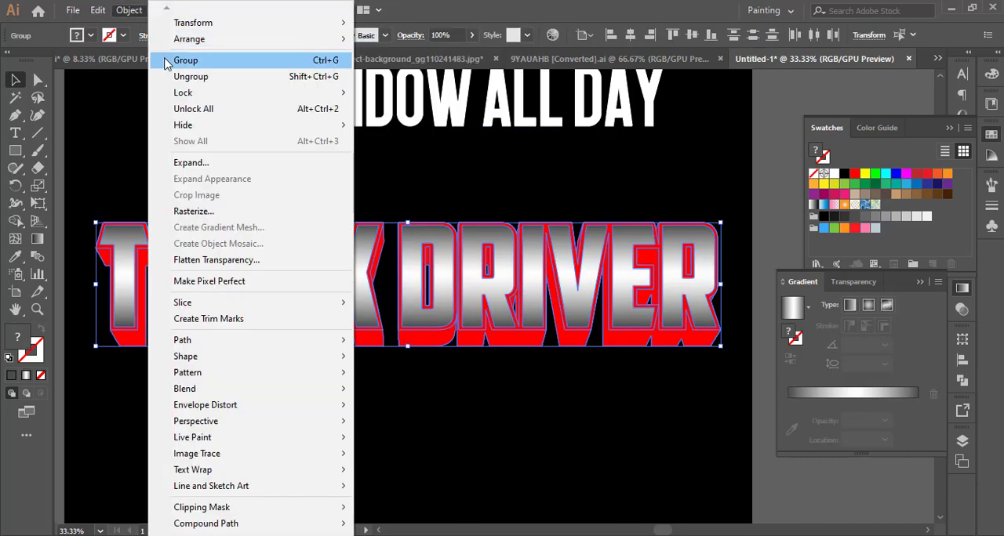
click(223, 81)
Warp the TRUCK DRIVER artwork with a horizontal Arc at a bend of -25%.
click(226, 10)
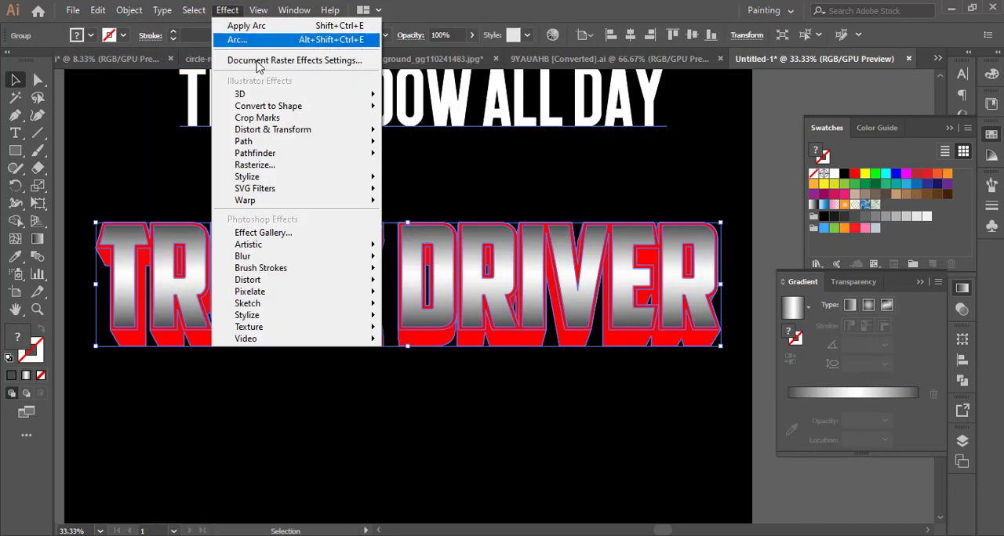
mouse_move(337, 199)
click(414, 201)
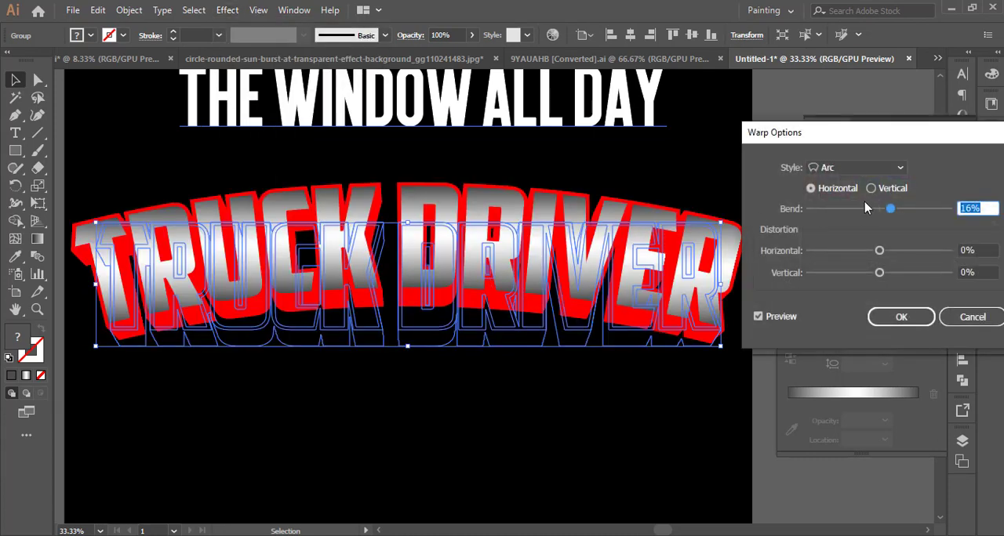
click(869, 210)
drag(866, 213, 865, 213)
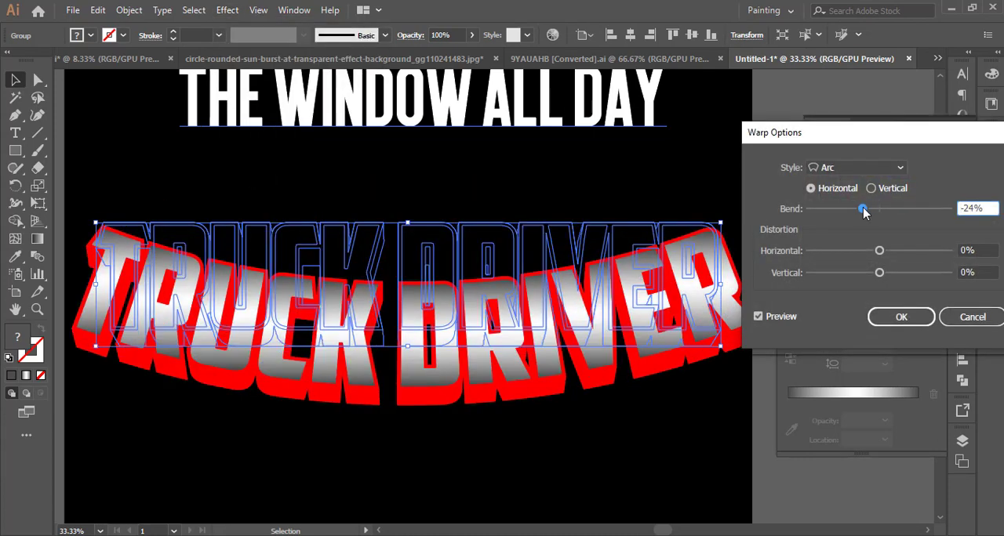
key(Down)
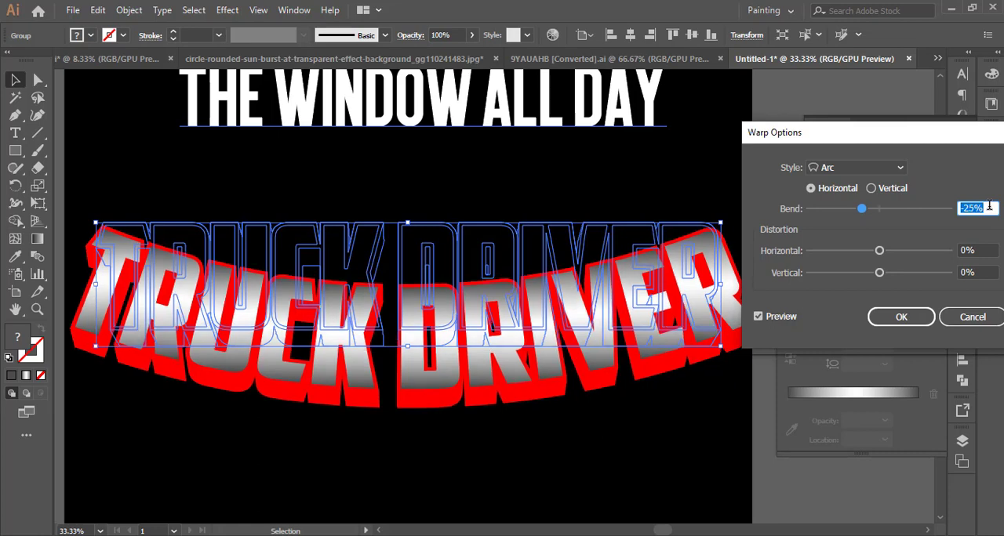
click(907, 316)
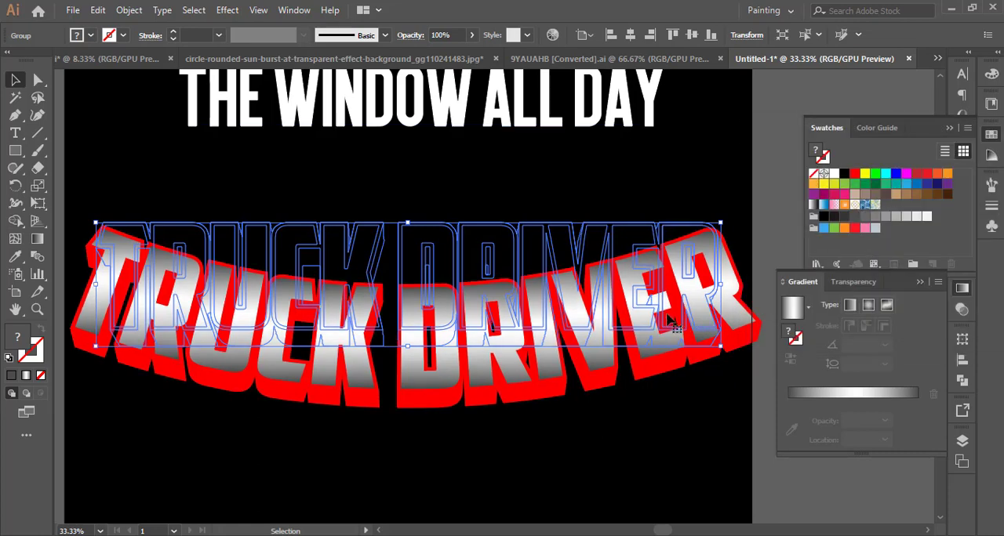
Expand the appearance of the warped TRUCK DRIVER artwork and center it horizontally on the artboard.
click(962, 361)
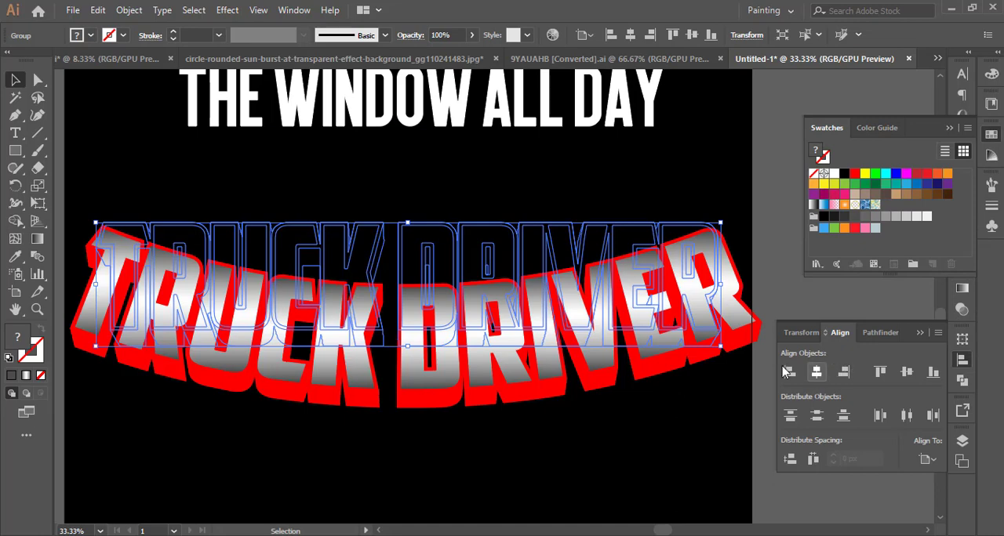
drag(721, 285, 718, 285)
click(129, 9)
click(137, 175)
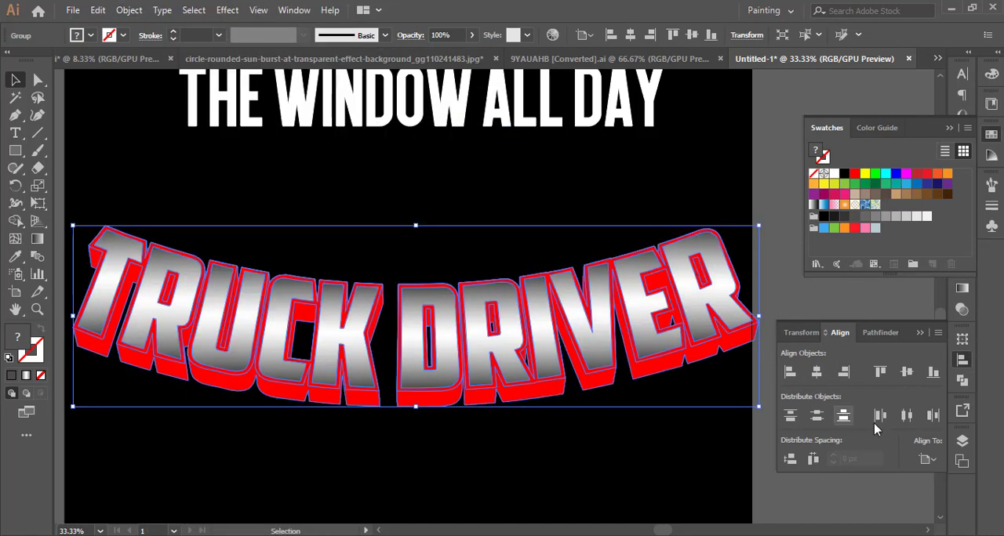
click(816, 374)
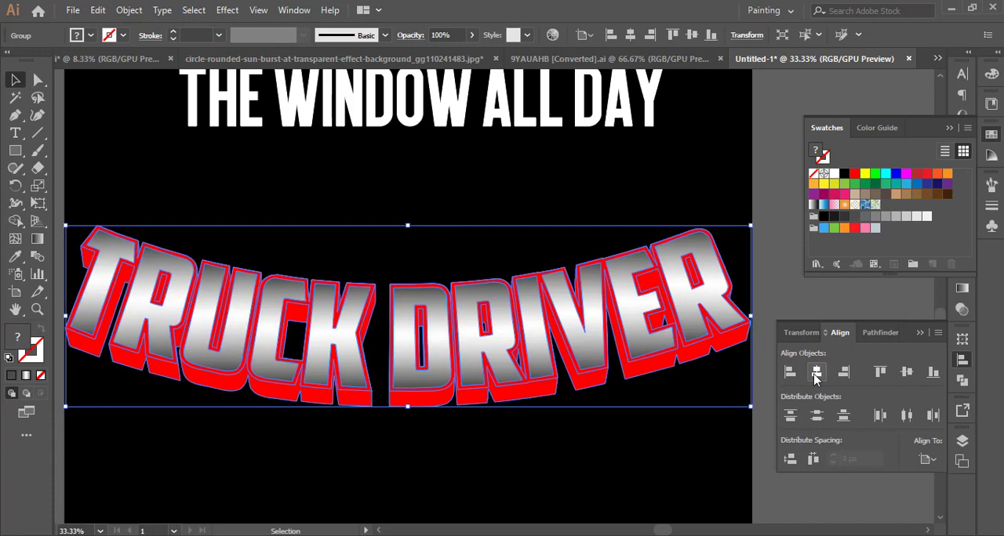
Move THE WINDOW ALL DAY down to just above TRUCK DRIVER and expand its object and fill into shapes.
click(612, 425)
scroll(612, 425, down, 1)
drag(613, 426, 598, 400)
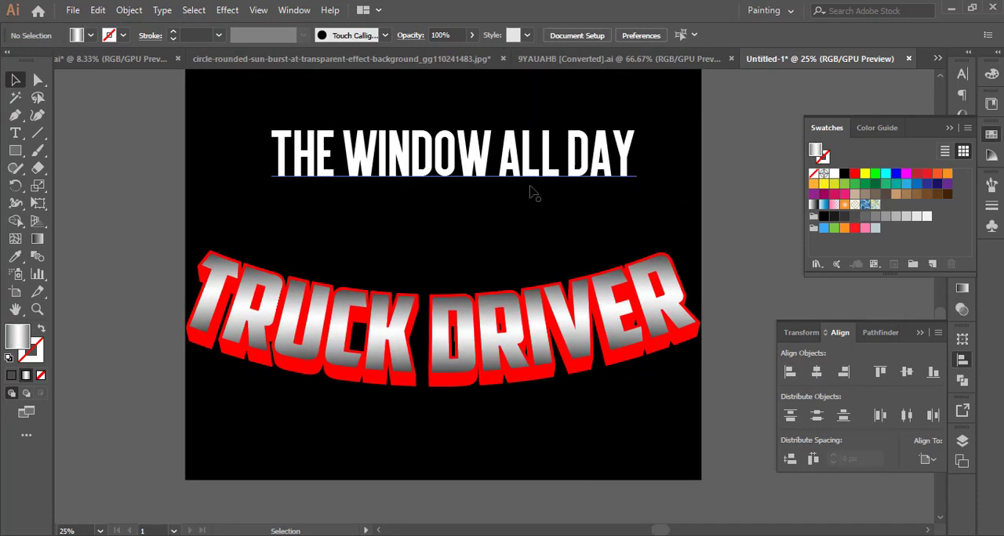
drag(530, 188, 530, 265)
click(128, 9)
click(185, 162)
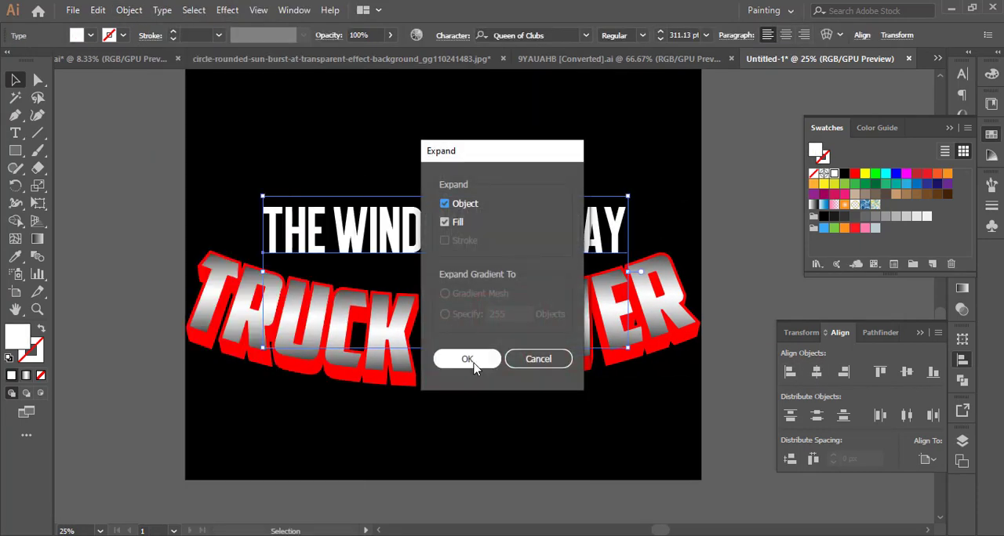
click(468, 359)
Sample the TRUCK DRIVER gradient onto THE WINDOW ALL DAY with the Eyedropper and set its angle to 90°.
click(16, 258)
click(216, 312)
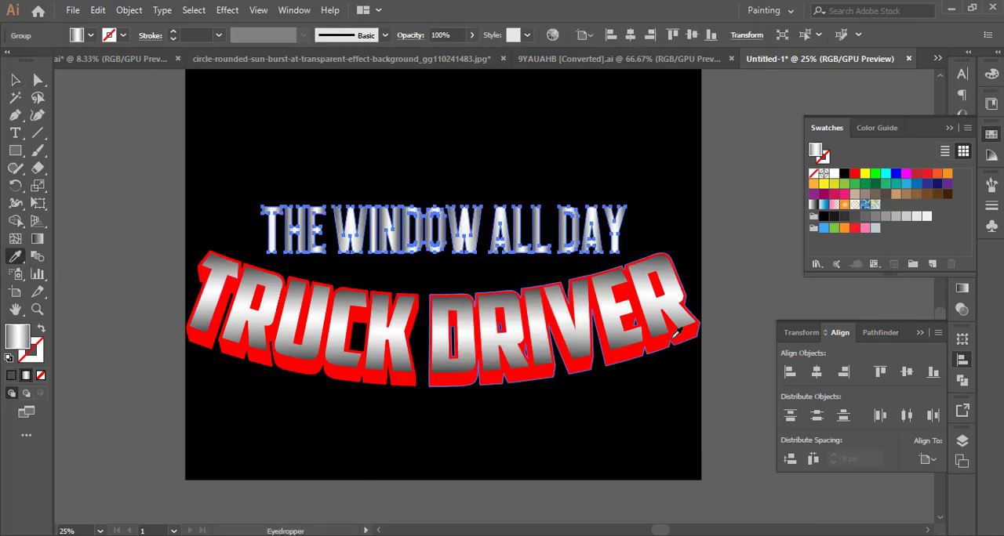
click(884, 345)
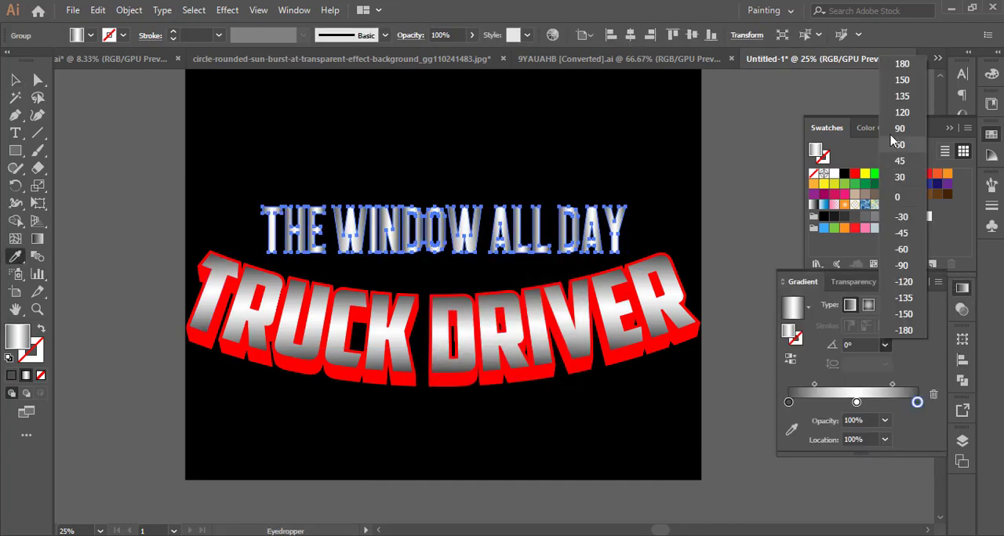
click(894, 143)
click(14, 80)
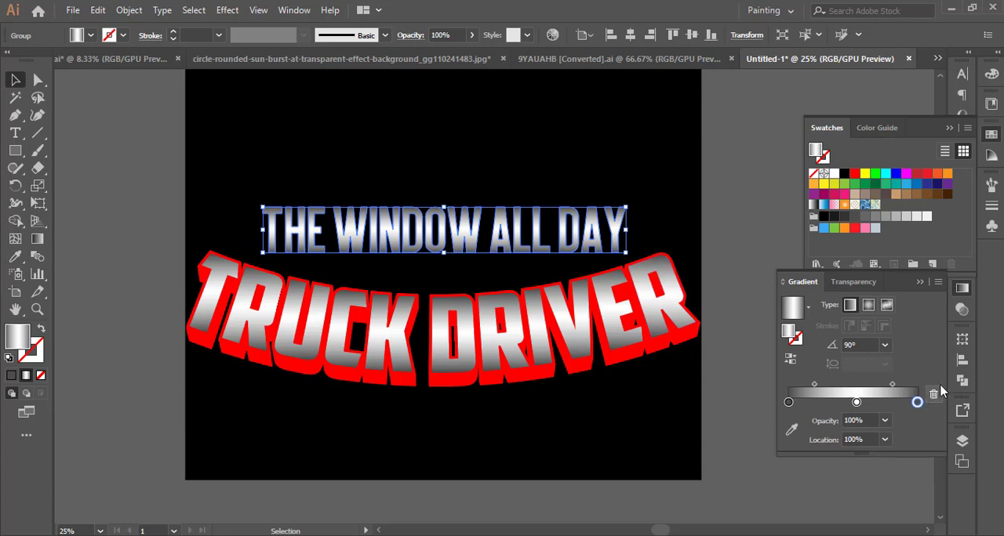
Center THE WINDOW ALL DAY horizontally on the artboard and lower it slightly toward TRUCK DRIVER.
click(962, 360)
click(816, 373)
drag(498, 235, 455, 245)
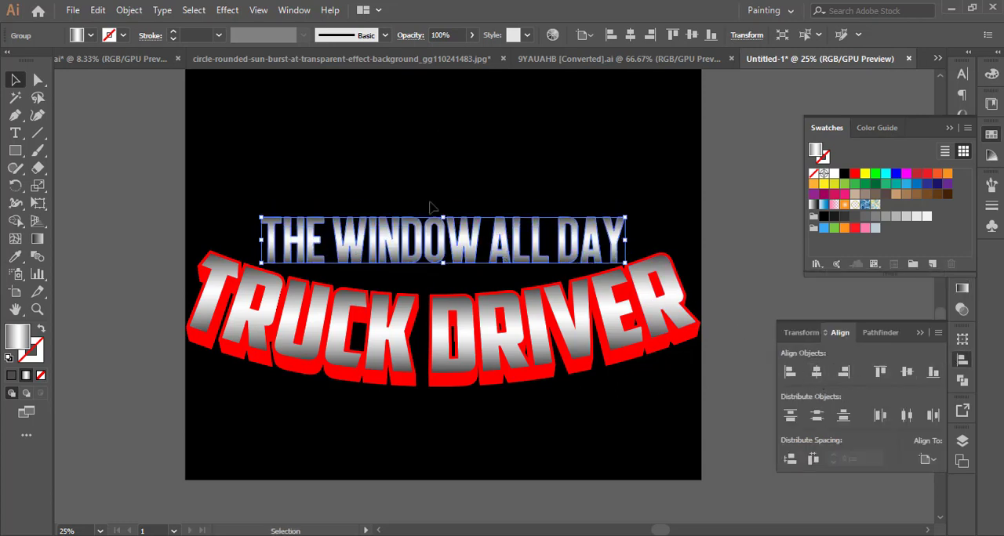
Apply a horizontal Arc warp to THE WINDOW ALL DAY so it follows the curve of TRUCK DRIVER.
click(225, 10)
mouse_move(347, 206)
click(410, 200)
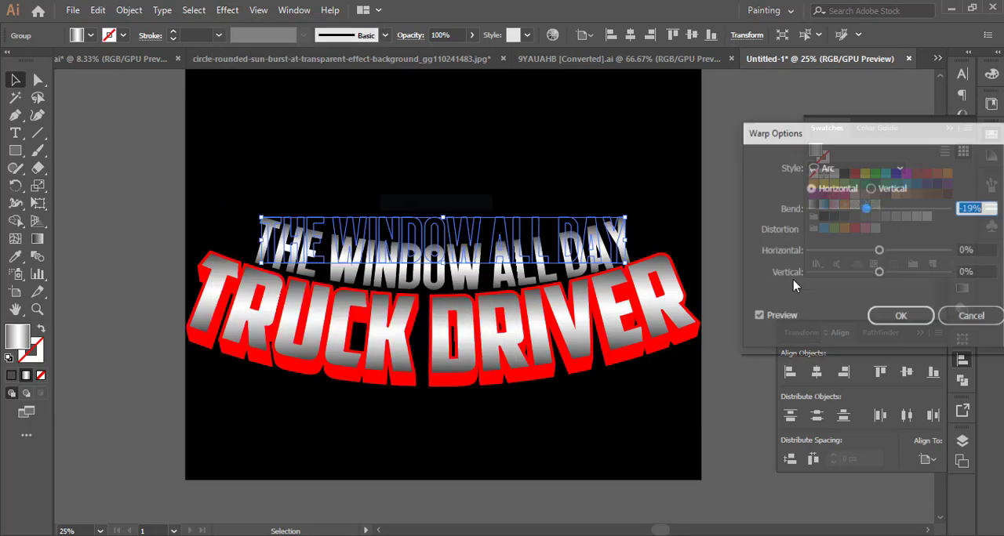
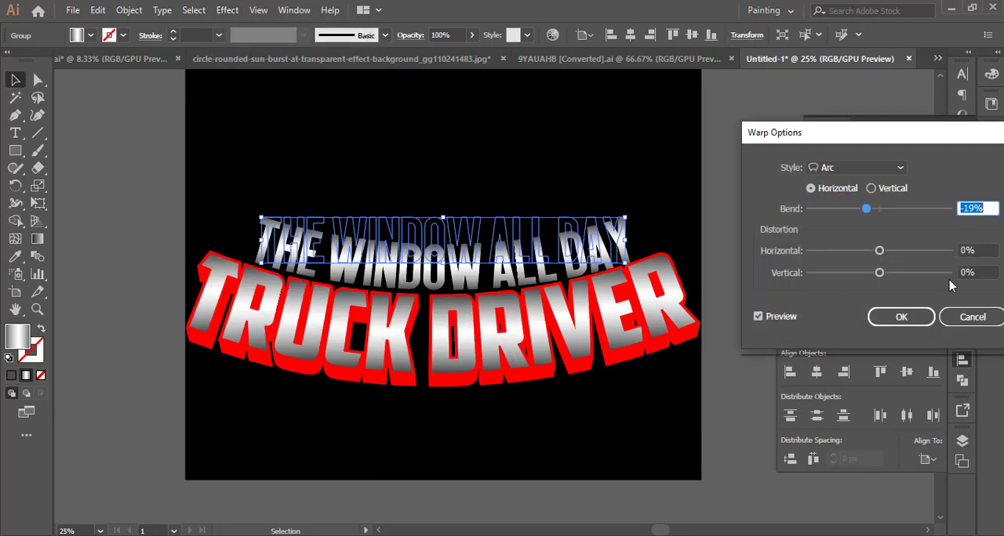
Apply the Arc warp to THE WINDOW ALL DAY with a -19% horizontal bend and expand its appearance.
click(898, 316)
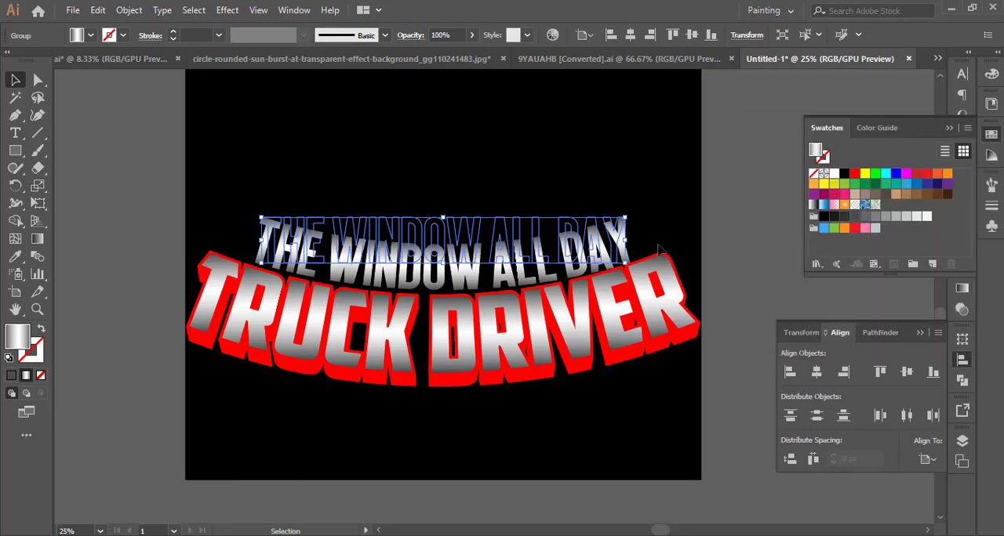
scroll(639, 250, up, 2)
click(693, 284)
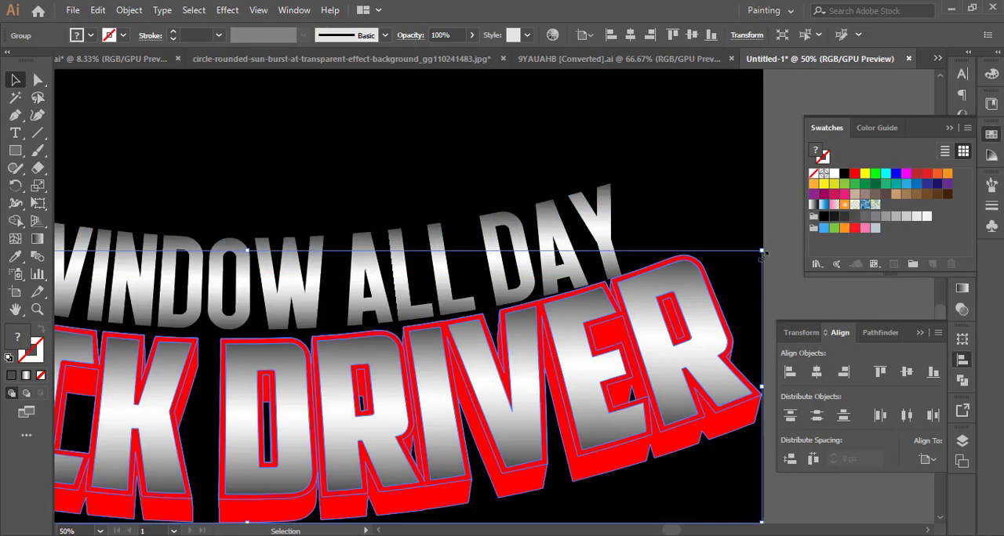
click(674, 233)
drag(670, 229, 773, 217)
drag(395, 260, 616, 246)
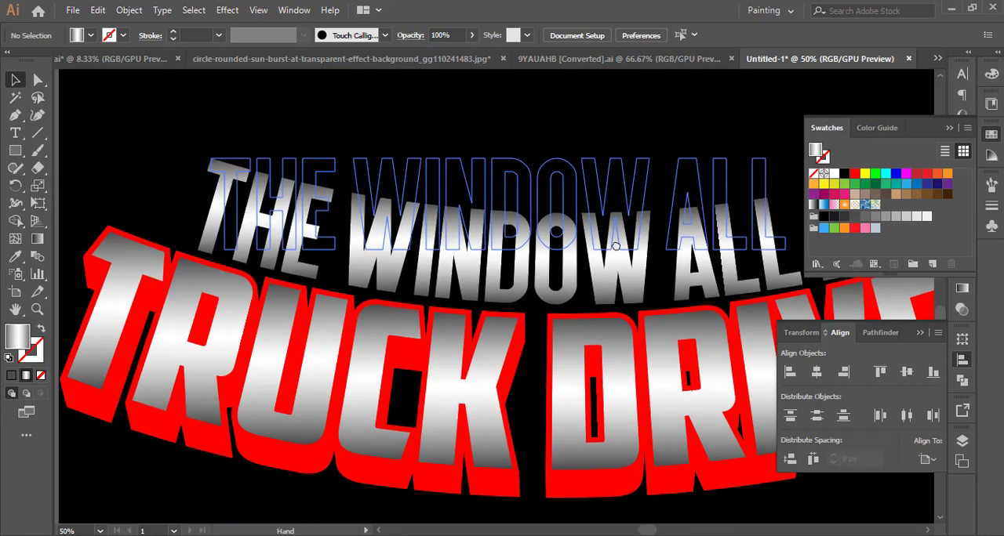
click(694, 188)
click(129, 10)
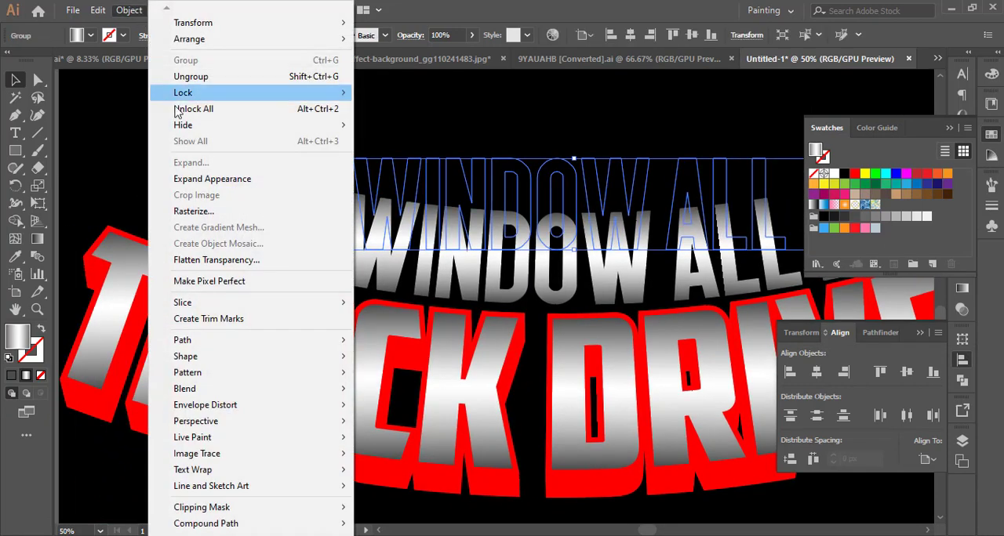
click(201, 179)
Nudge THE WINDOW ALL DAY slightly up to clear the top of TRUCK DRIVER.
drag(192, 152, 190, 155)
drag(497, 234, 376, 201)
key(Up)
key(Up)
key(Up)
key(Up)
key(Up)
key(Up)
key(Up)
key(Up)
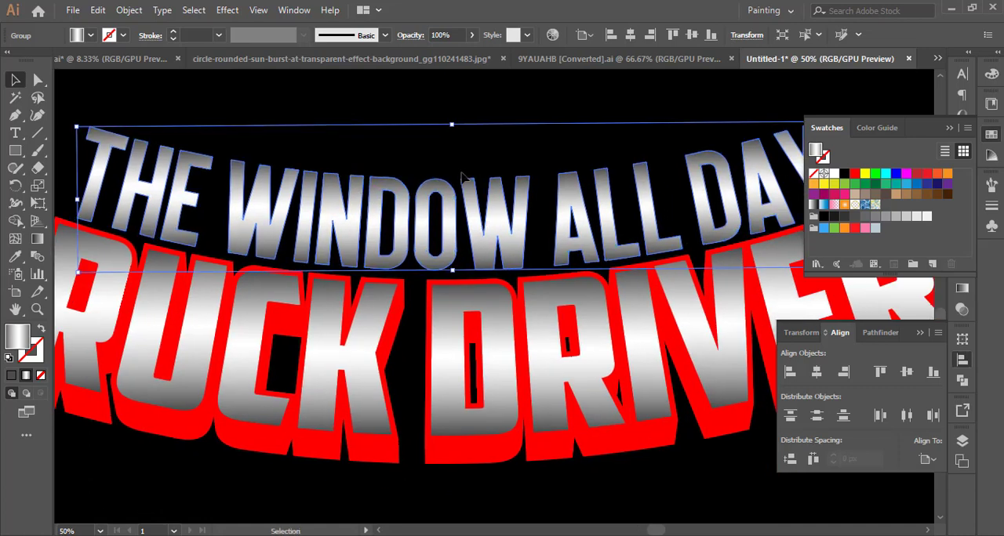
scroll(462, 177, down, 3)
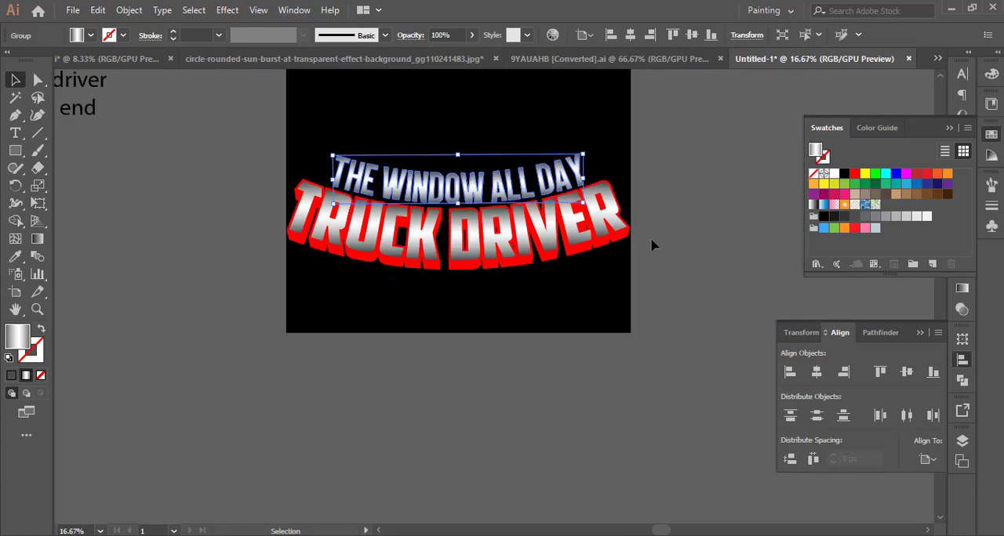
click(653, 241)
Copy the line "to the end" from the reference text and place it as separate text on the artboard.
drag(661, 241, 648, 388)
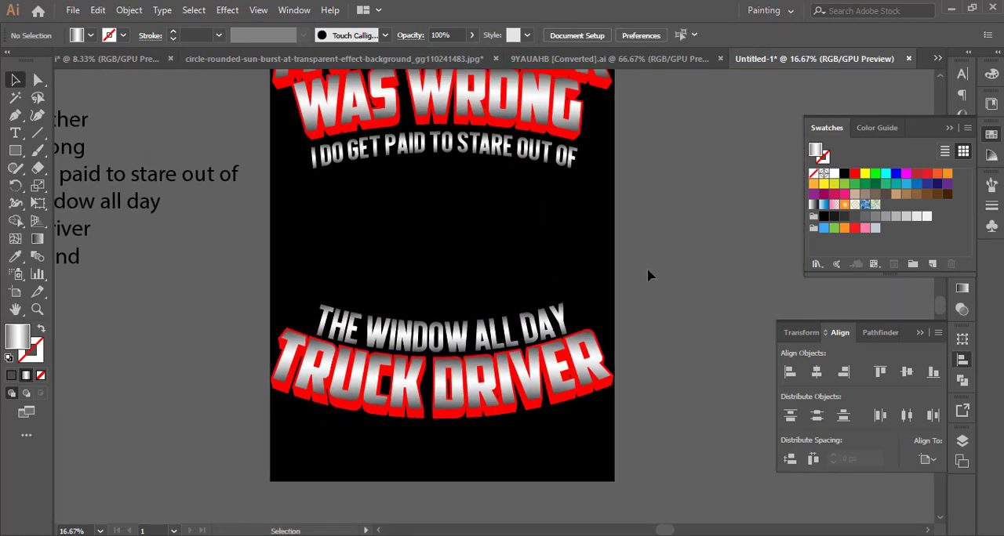
scroll(639, 275, down, 2)
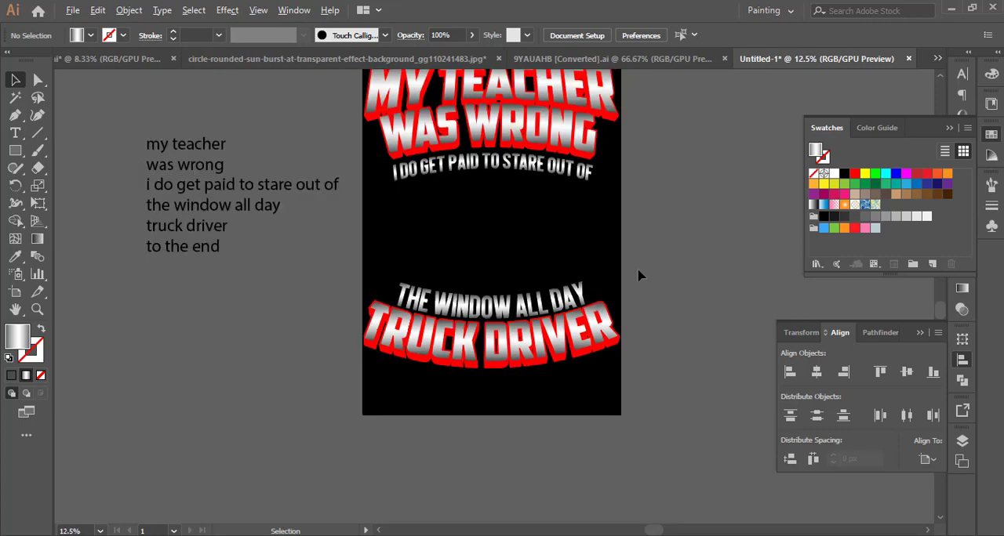
drag(639, 275, 578, 256)
click(274, 264)
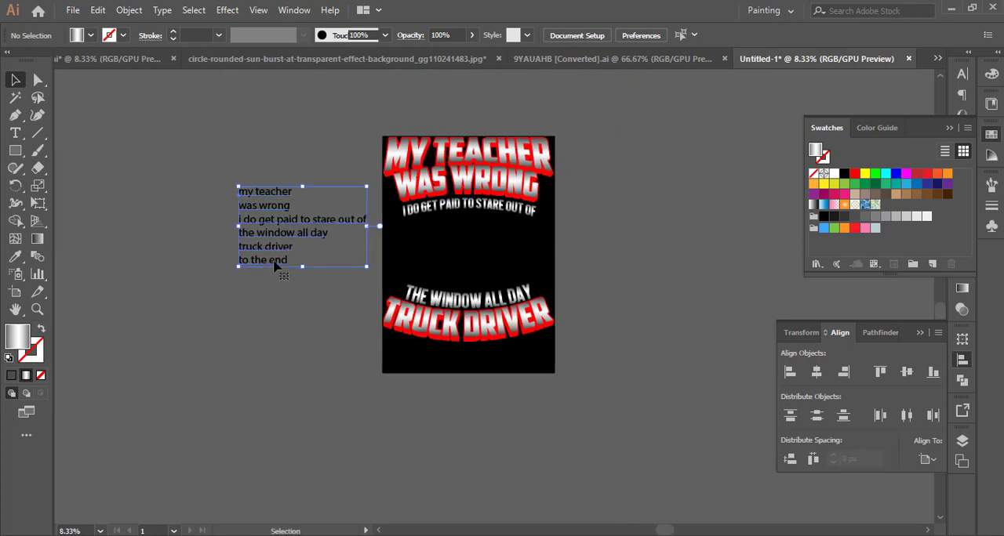
triple_click(263, 261)
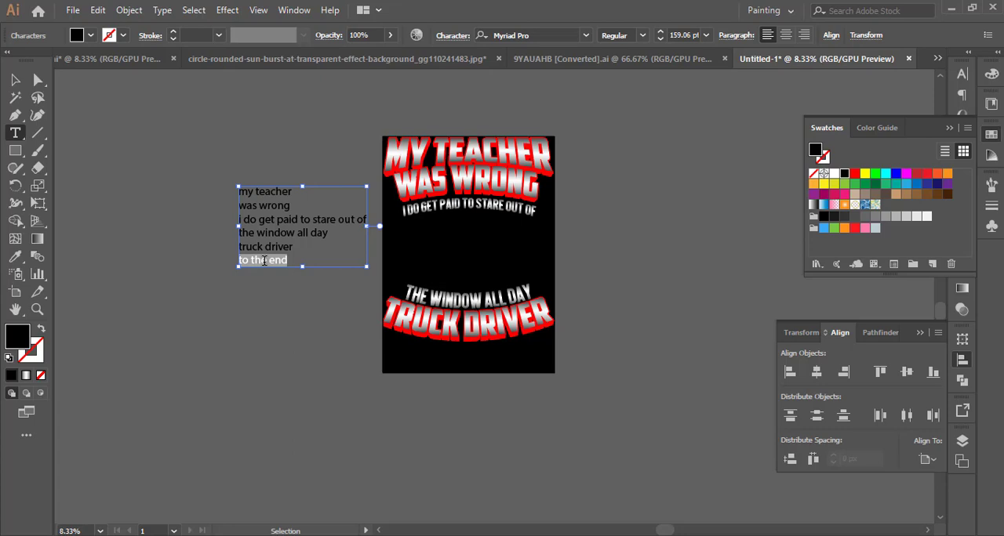
key(Escape)
click(365, 409)
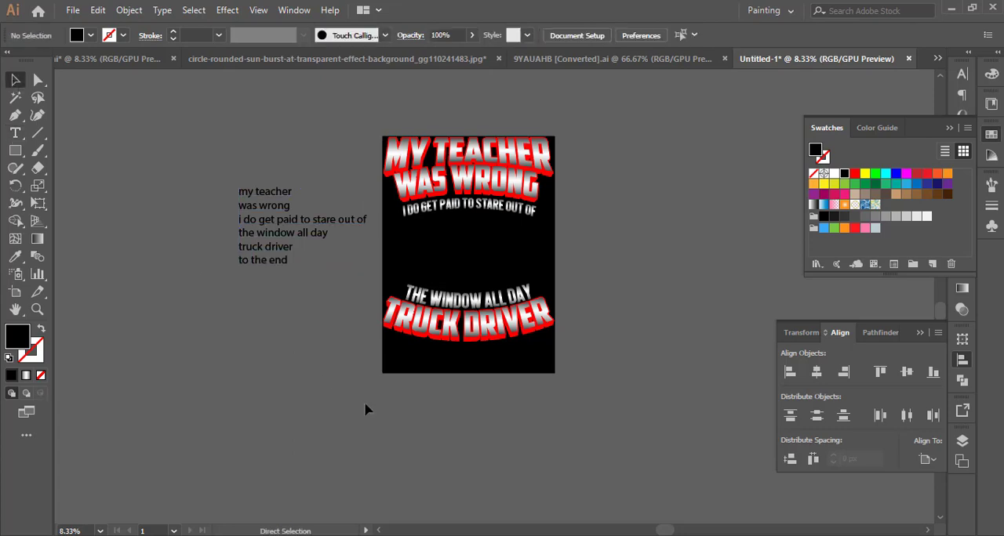
click(500, 296)
Set the new "to the end" text in all caps with the Queen of Clubs font.
click(961, 73)
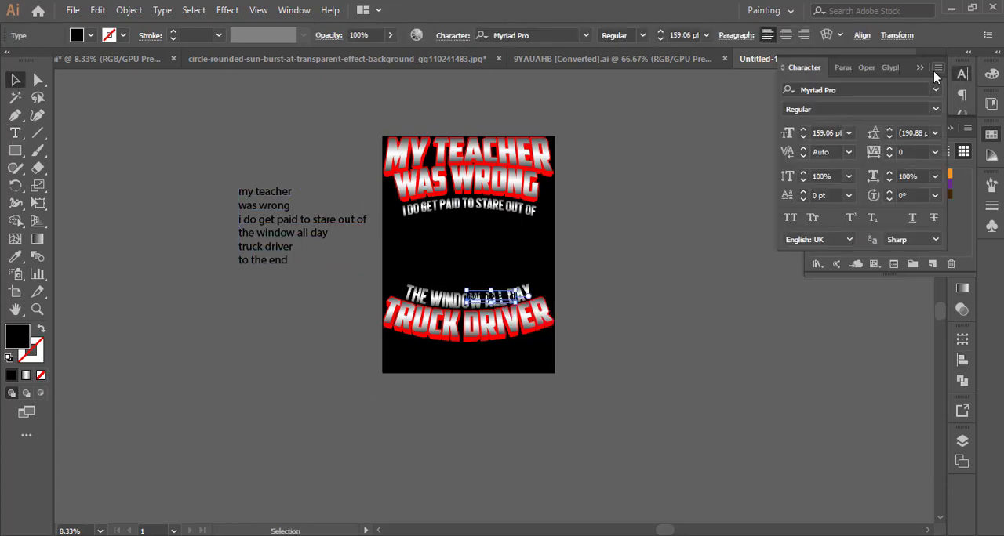
click(938, 69)
click(873, 137)
click(936, 90)
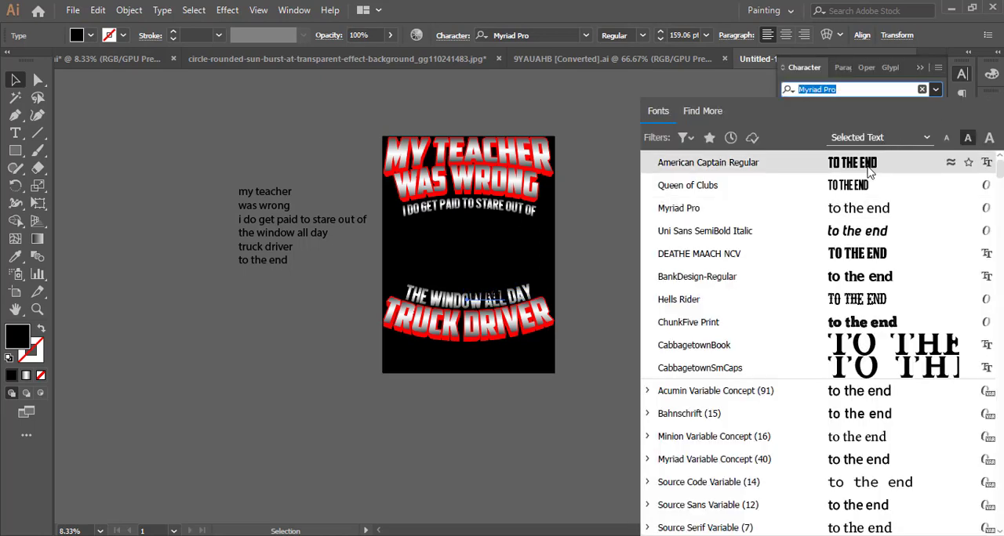
click(860, 186)
Enlarge TO THE END to about 450 pt below TRUCK DRIVER and fill it white.
drag(501, 303, 523, 380)
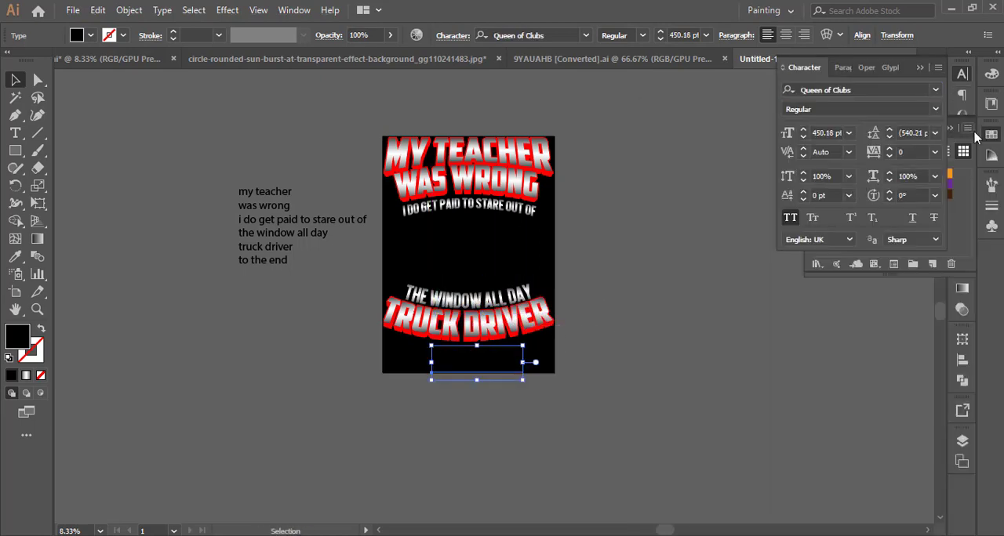
click(990, 134)
click(833, 174)
Change TO THE END to American Captain Regular and resize it to about 391 pt beneath TRUCK DRIVER.
click(935, 90)
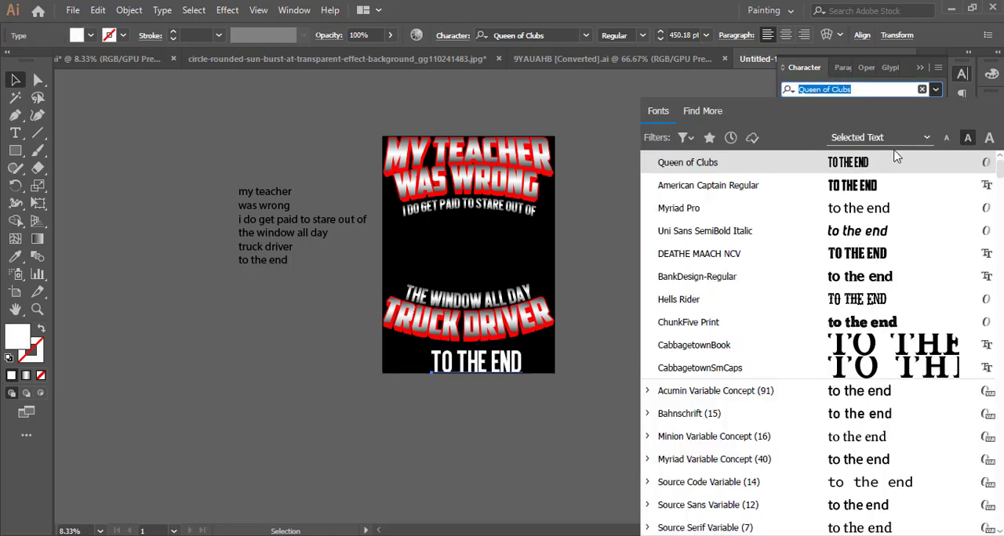
click(876, 186)
scroll(512, 383, up, 3)
drag(493, 345, 411, 346)
drag(573, 325, 534, 330)
Move TRUCK DRIVER down closer to TO THE END and bring THE WINDOW ALL DAY down toward it.
click(650, 233)
drag(684, 174, 632, 288)
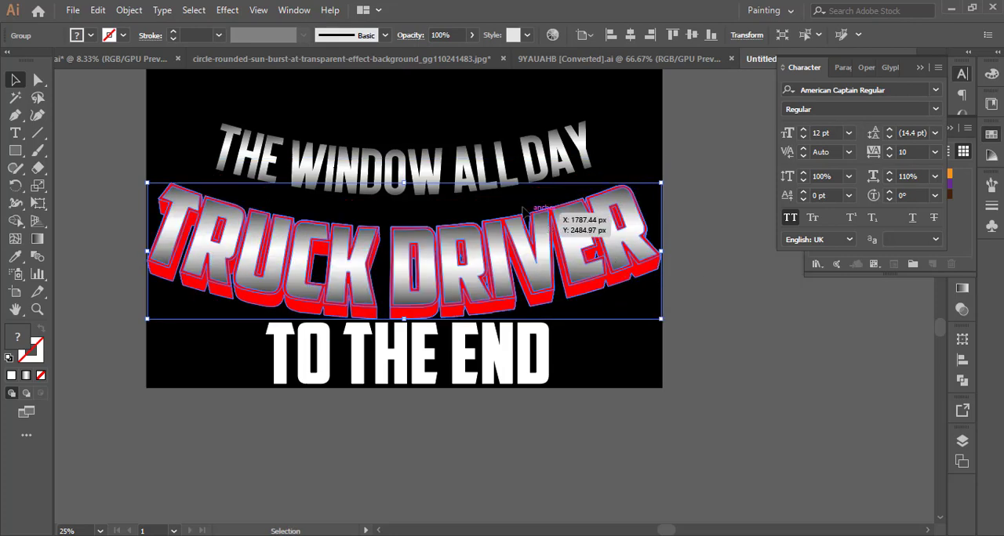
drag(506, 190, 506, 202)
Apply a horizontal Arc Upper warp with -13% bend to TO THE END.
click(544, 354)
click(227, 10)
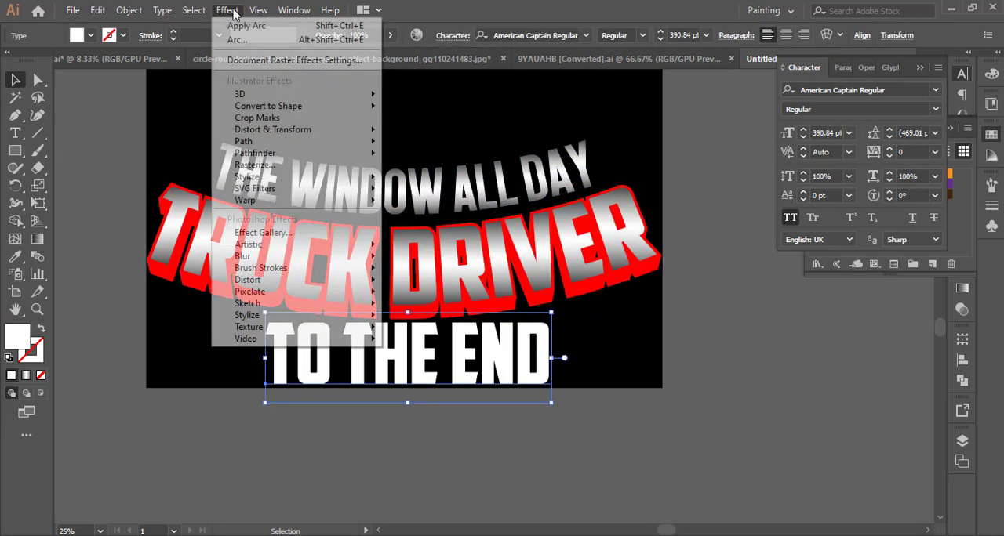
mouse_move(313, 201)
click(427, 234)
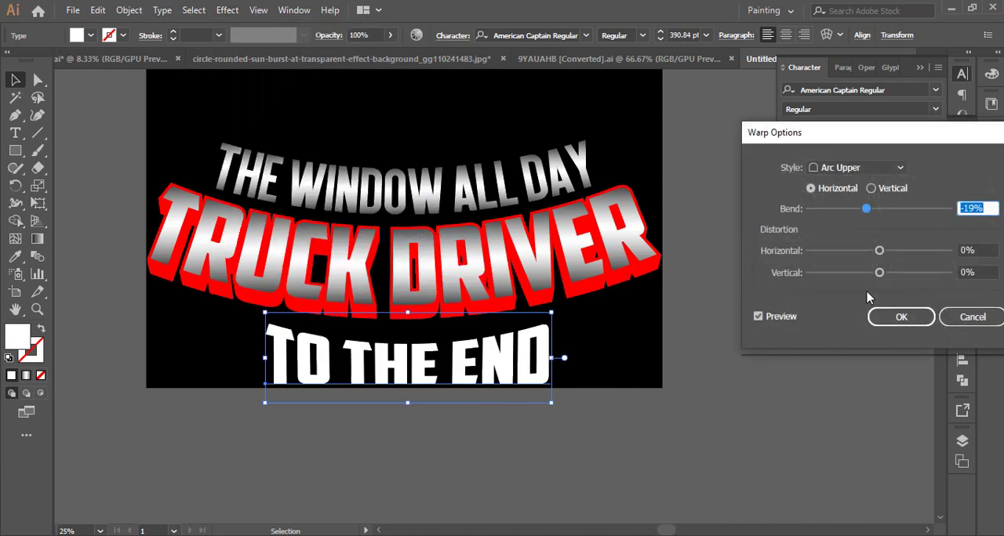
scroll(982, 208, down, 3)
scroll(983, 208, up, 7)
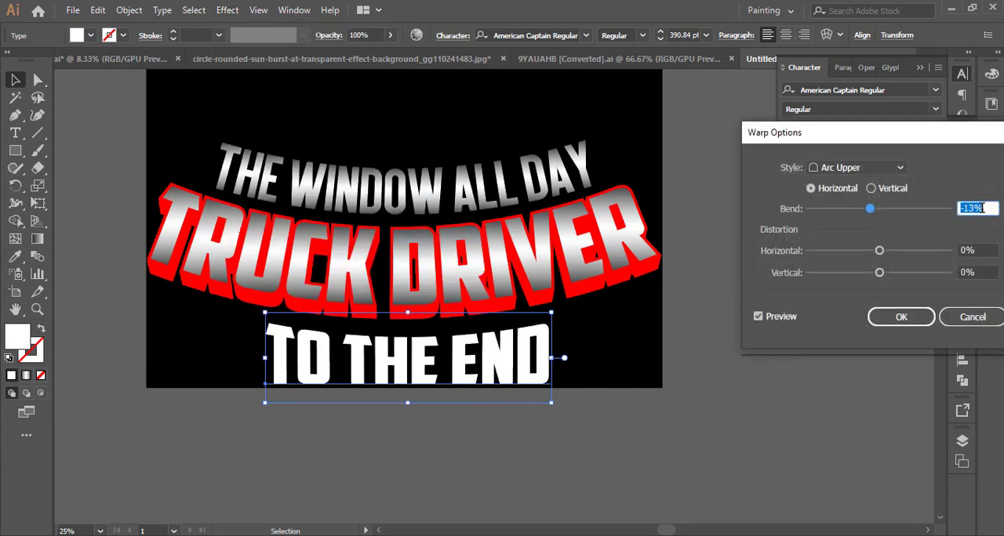
click(901, 316)
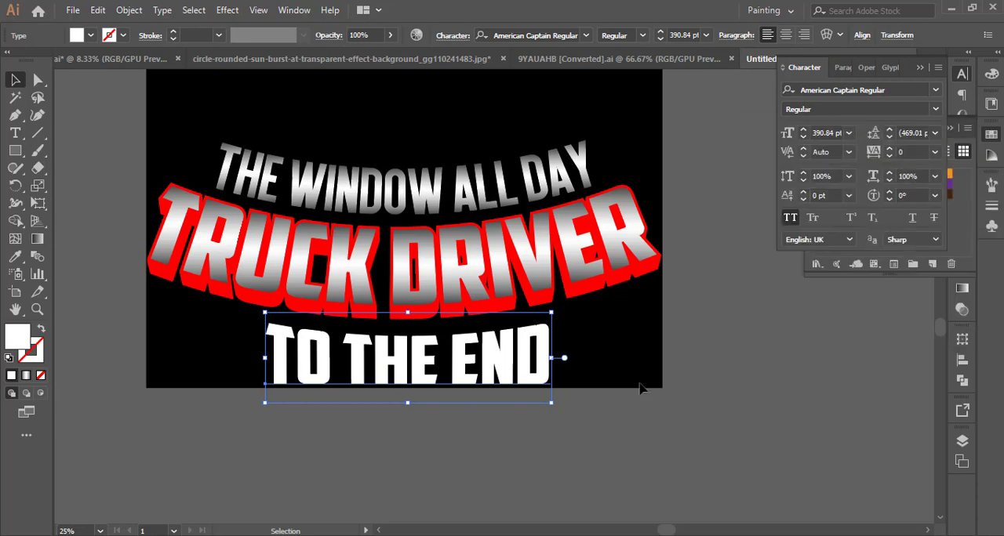
Center TO THE END horizontally on the artboard and expand its appearance.
click(962, 359)
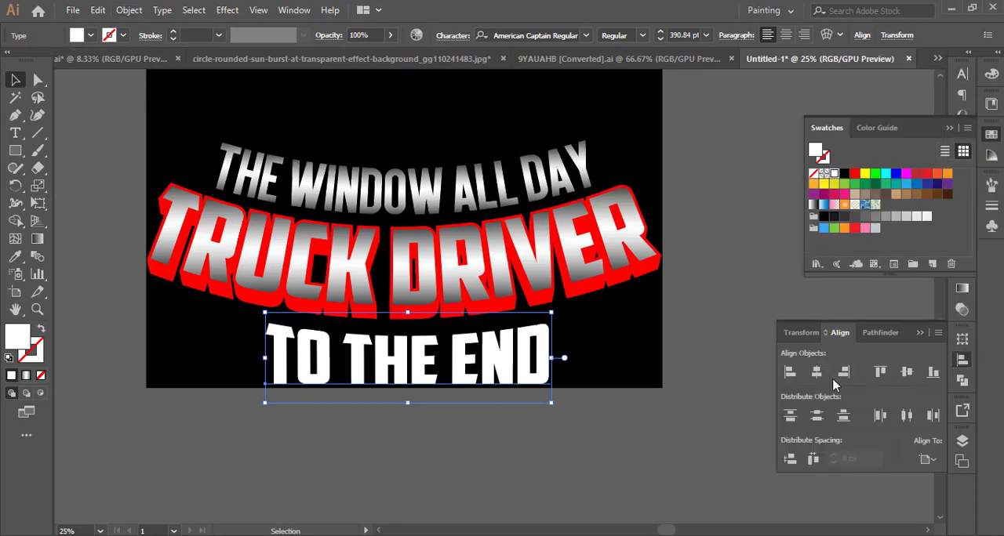
click(816, 372)
click(128, 9)
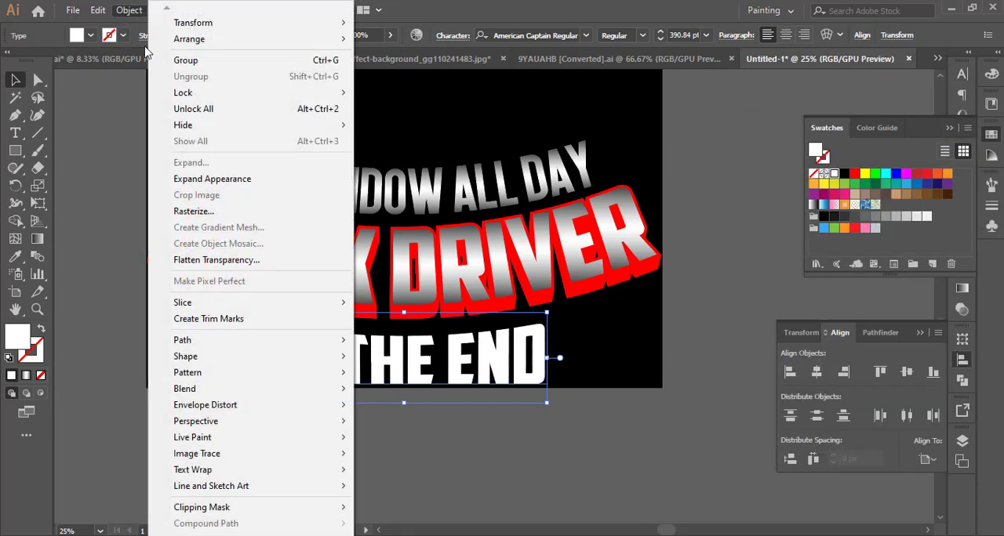
click(231, 182)
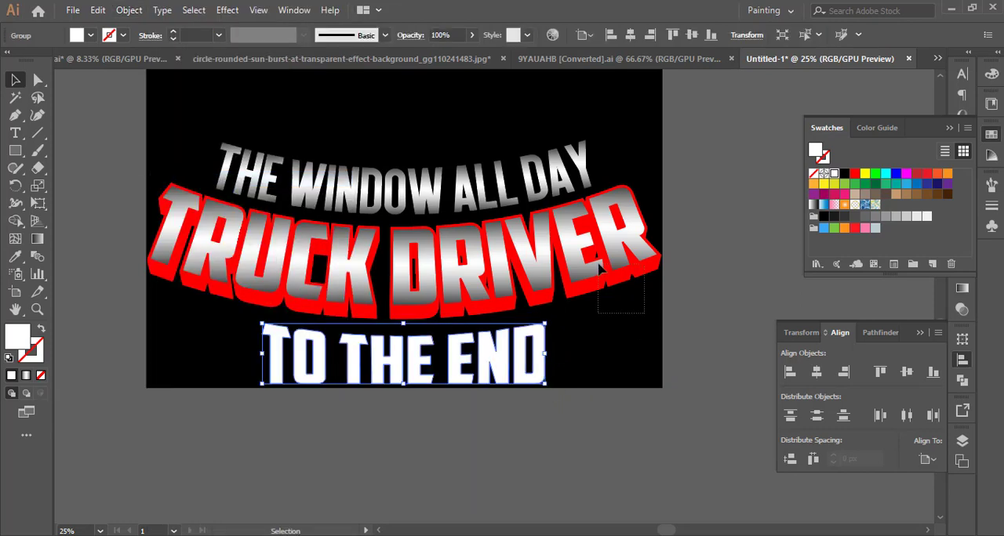
Lower TRUCK DRIVER slightly so it sits just above TO THE END.
mouse_move(600, 268)
mouse_down()
mouse_move(666, 267)
mouse_move(605, 275)
mouse_up()
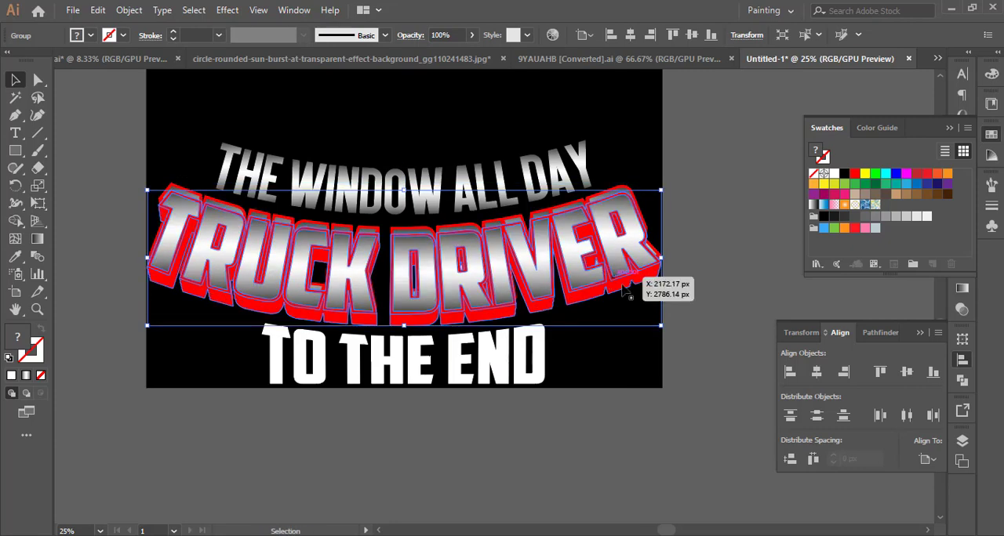
key(ctrl+z)
click(653, 270)
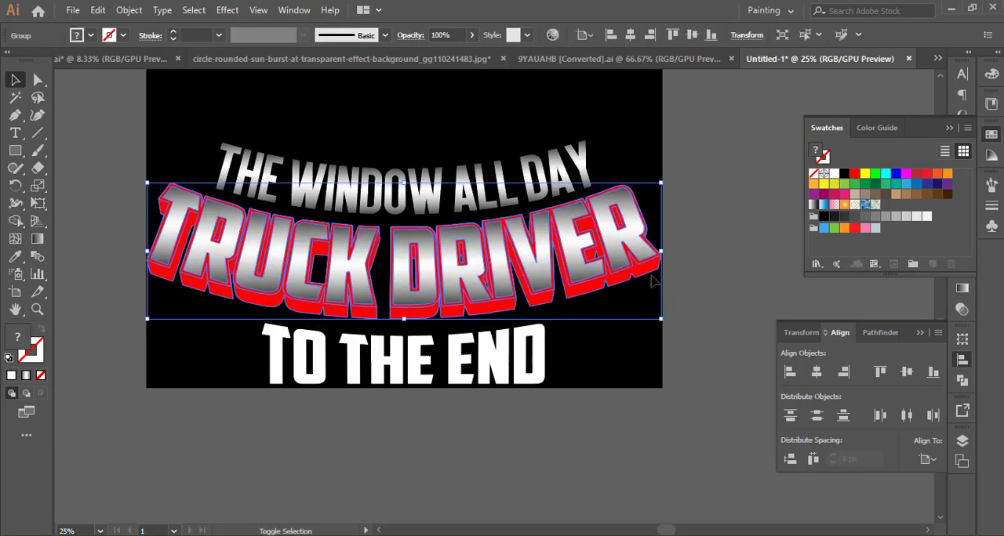
key(shift+Down)
key(shift+Down)
key(shift+Down)
key(shift+Down)
key(shift+Down)
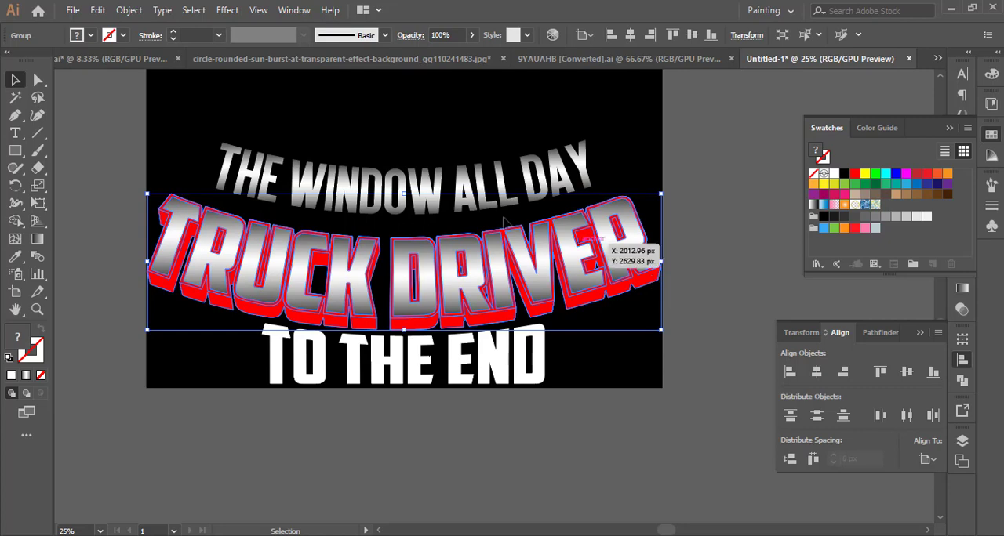
Lower THE WINDOW ALL DAY slightly so it sits close above TRUCK DRIVER.
click(486, 210)
key(shift+Down)
key(shift+Down)
key(shift+Down)
key(shift+Down)
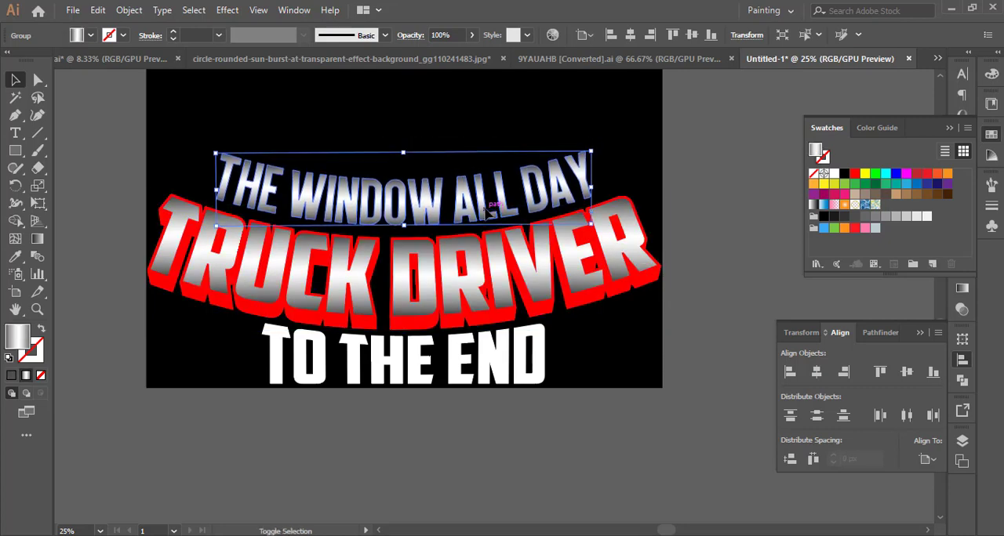
click(703, 374)
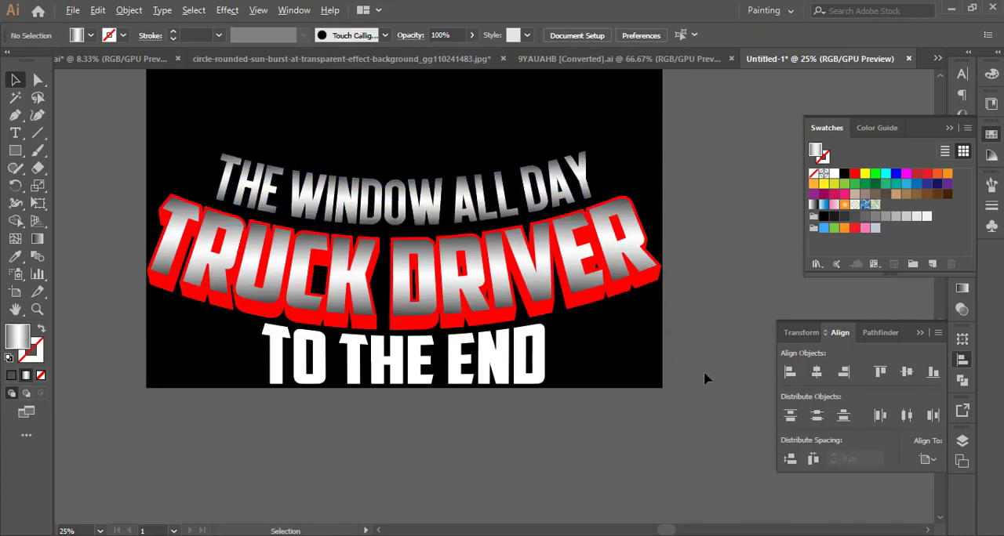
Switch to the 9YAUAHB truck document, select all of its artwork and move it off the artboard.
key(ctrl+minus)
drag(701, 352, 648, 387)
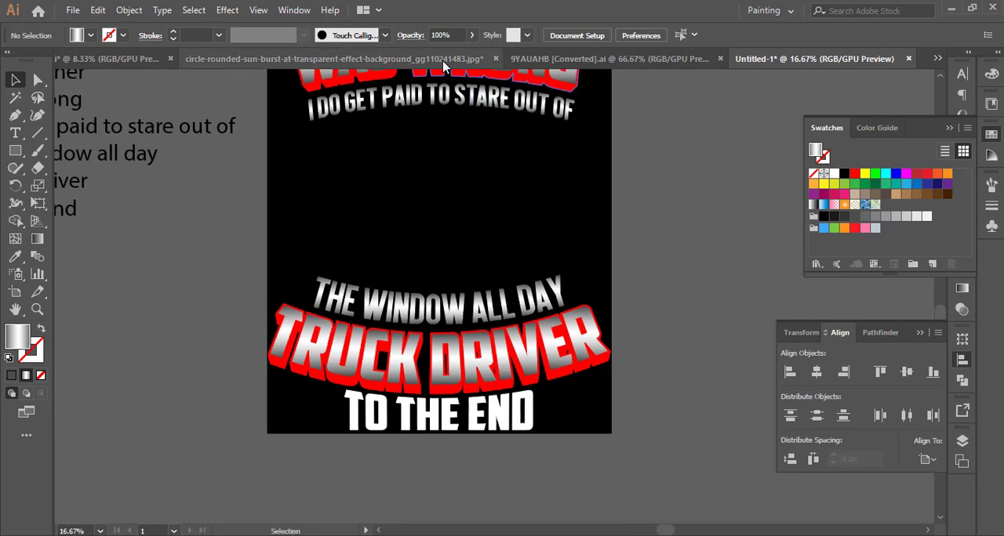
click(508, 59)
key(ctrl+minus)
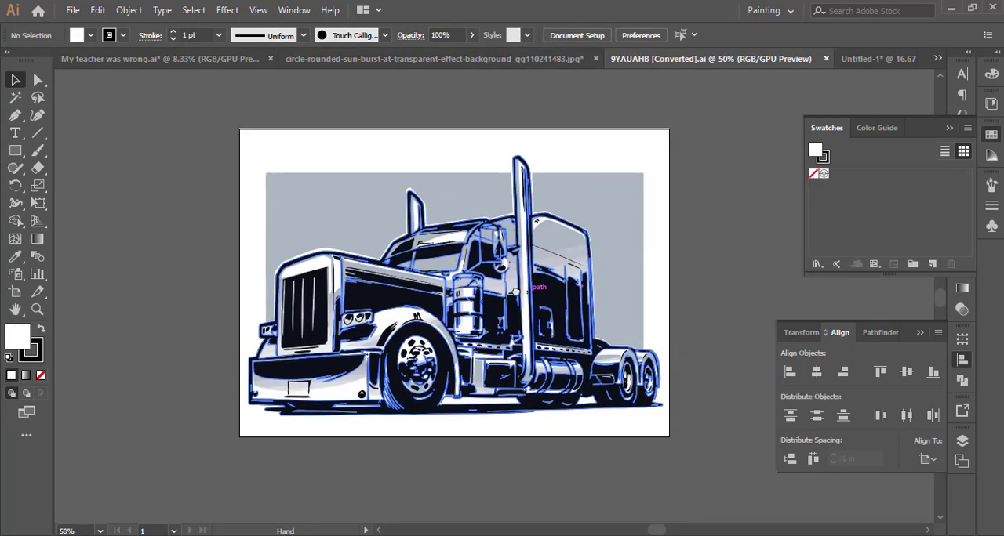
drag(515, 292, 497, 287)
key(ctrl+a)
drag(182, 470, 468, 467)
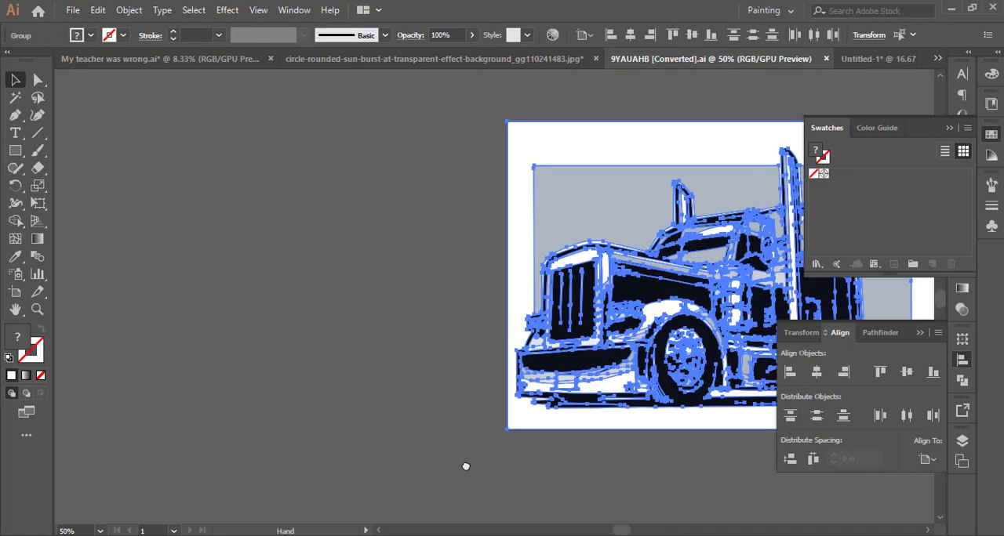
drag(705, 342, 272, 354)
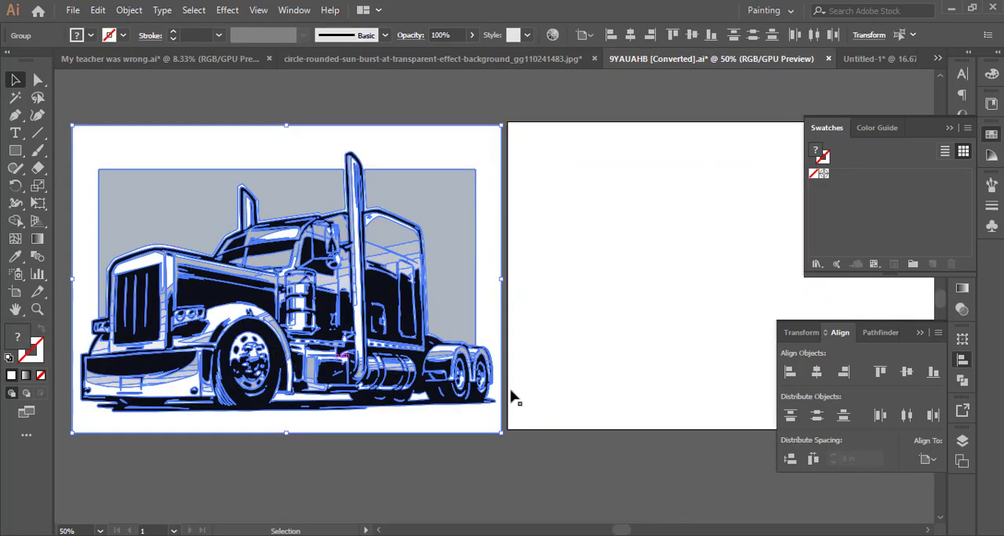
Divide the truck artwork with Pathfinder and ungroup the resulting pieces.
click(878, 333)
click(791, 410)
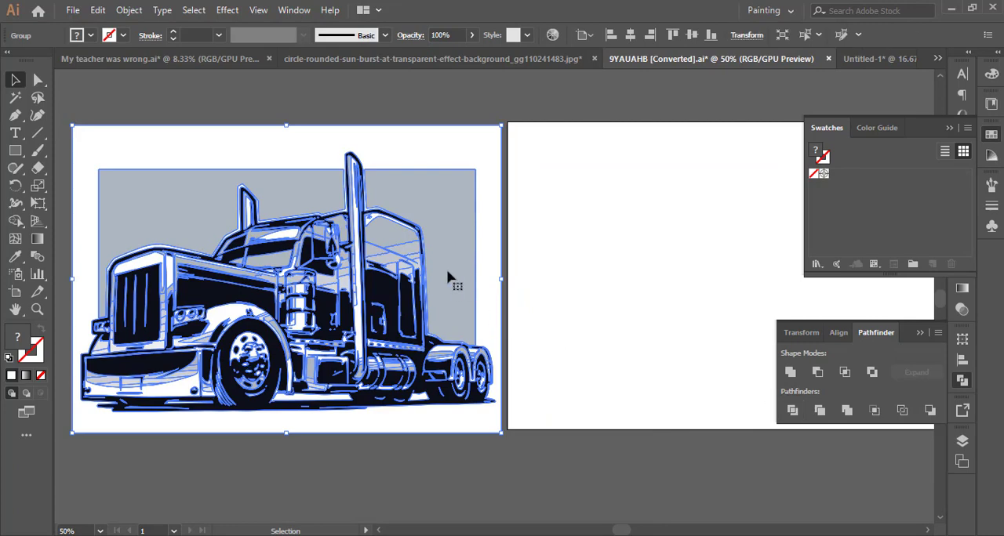
right_click(447, 271)
click(504, 393)
Delete the white background and the gray backdrop pieces around the truck, including the one between the exhaust stacks.
click(468, 434)
click(469, 430)
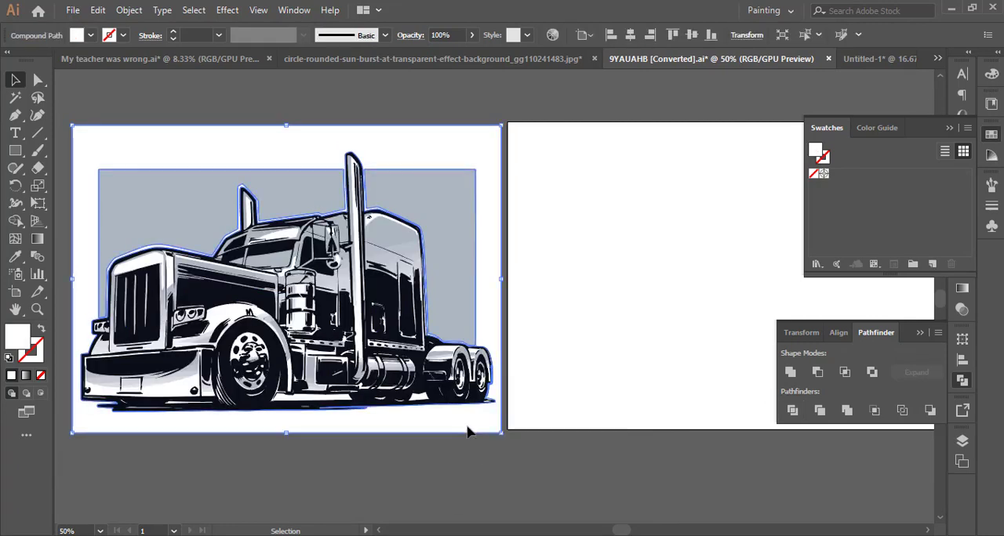
key(Delete)
click(471, 246)
key(Delete)
click(337, 194)
key(Delete)
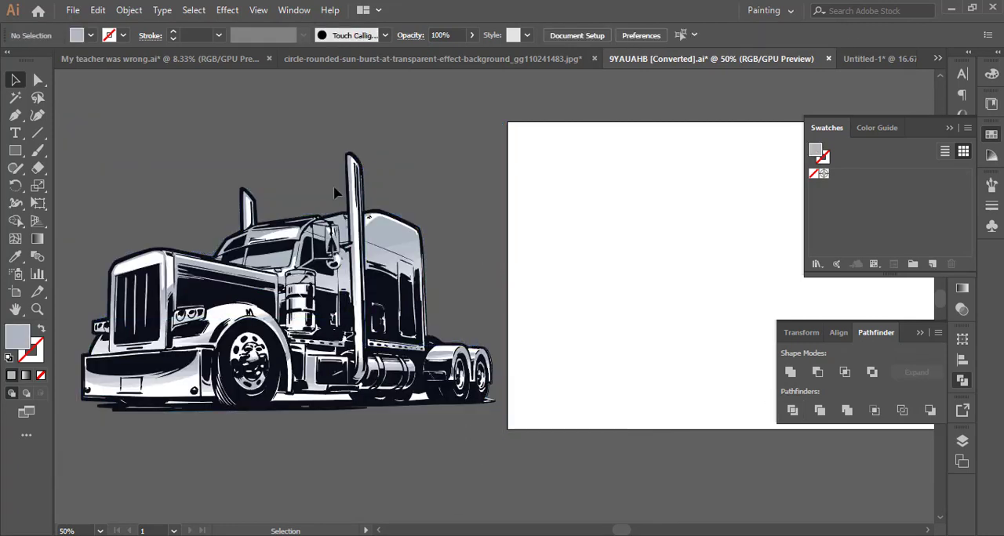
Delete the leftover pale gray sliver beneath the truck's rearmost wheel.
scroll(502, 406, up, 7)
click(443, 401)
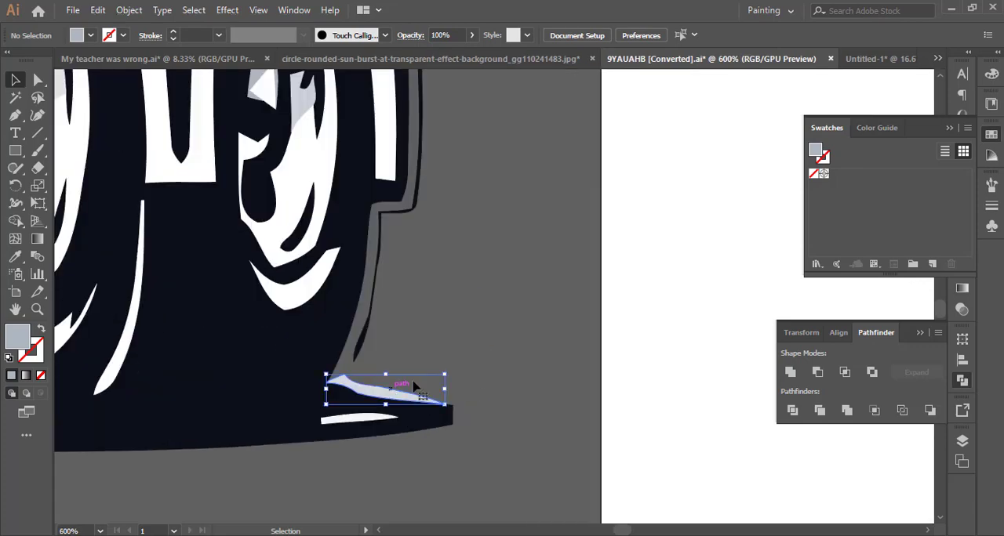
key(Delete)
scroll(493, 369, down, 7)
scroll(494, 372, down, 1)
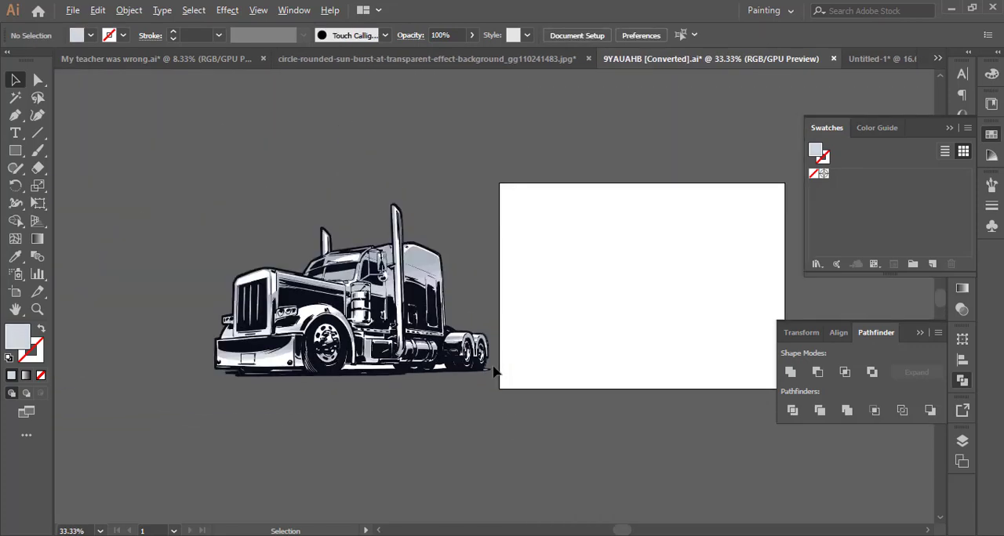
Apply Offset Path to all of the truck artwork with a 0.125 in offset and Miter joins.
key(ctrl+a)
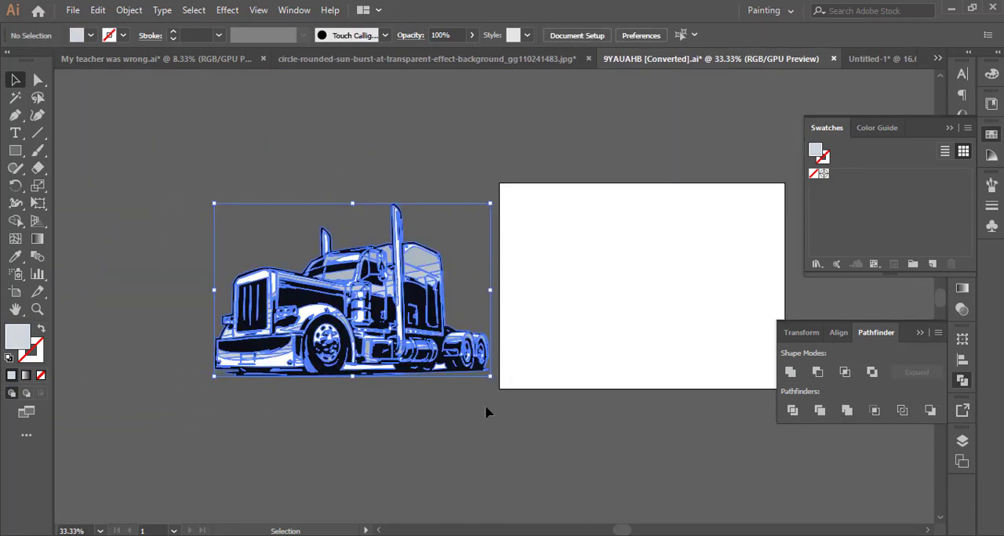
key(a)
key(v)
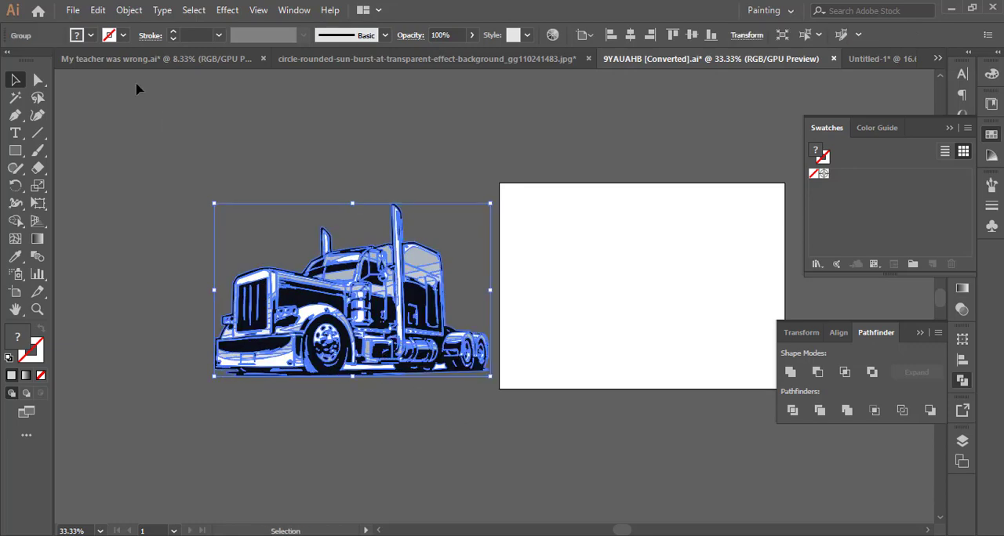
click(127, 10)
mouse_move(244, 341)
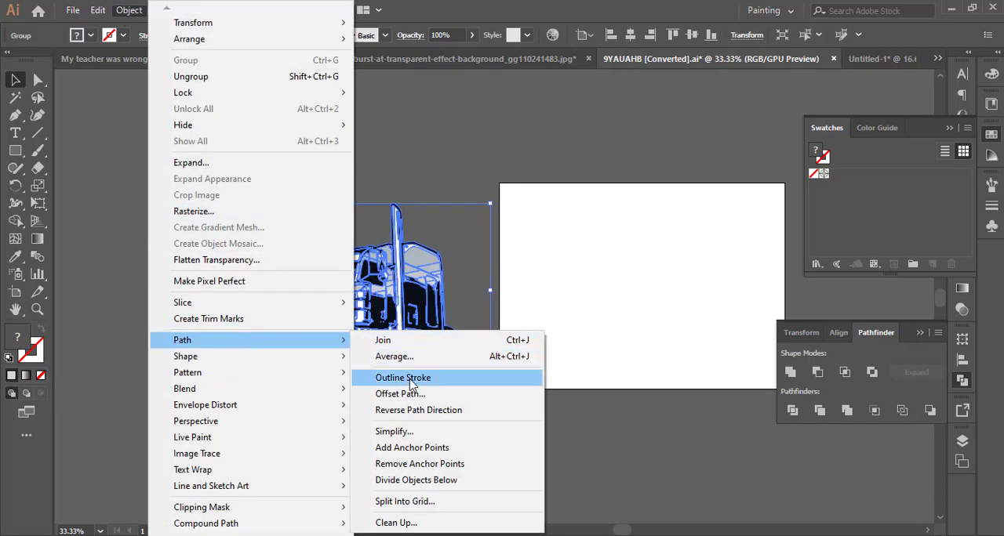
click(407, 395)
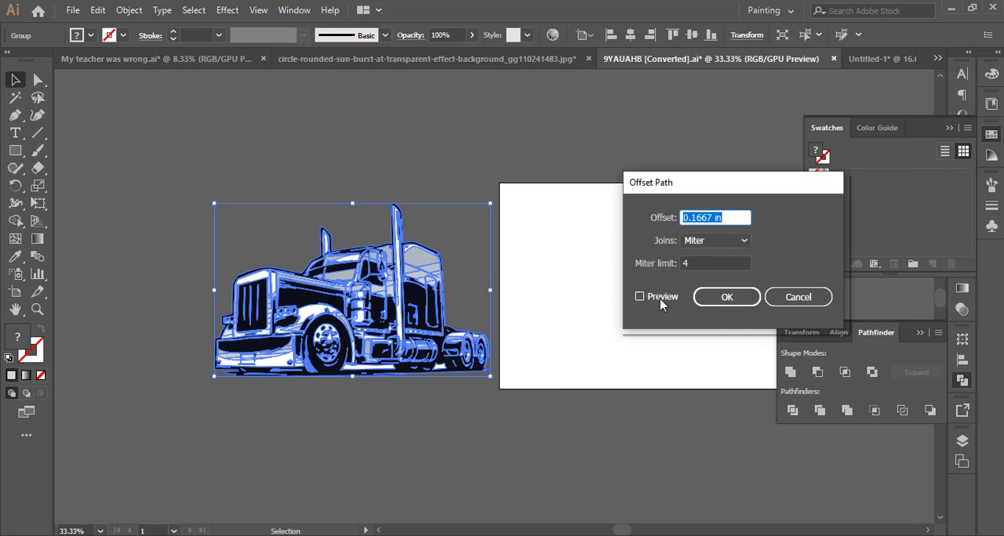
click(639, 296)
key(Down)
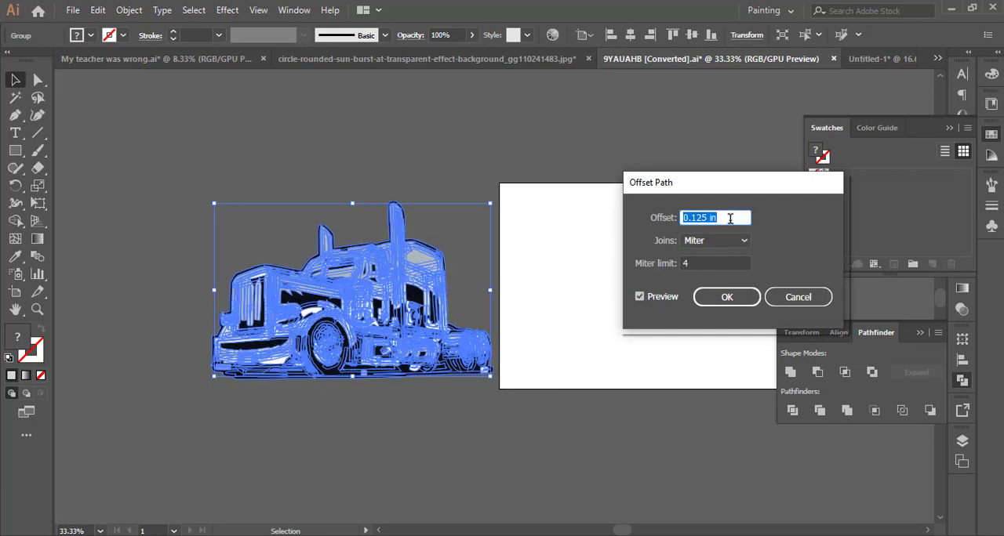
click(729, 297)
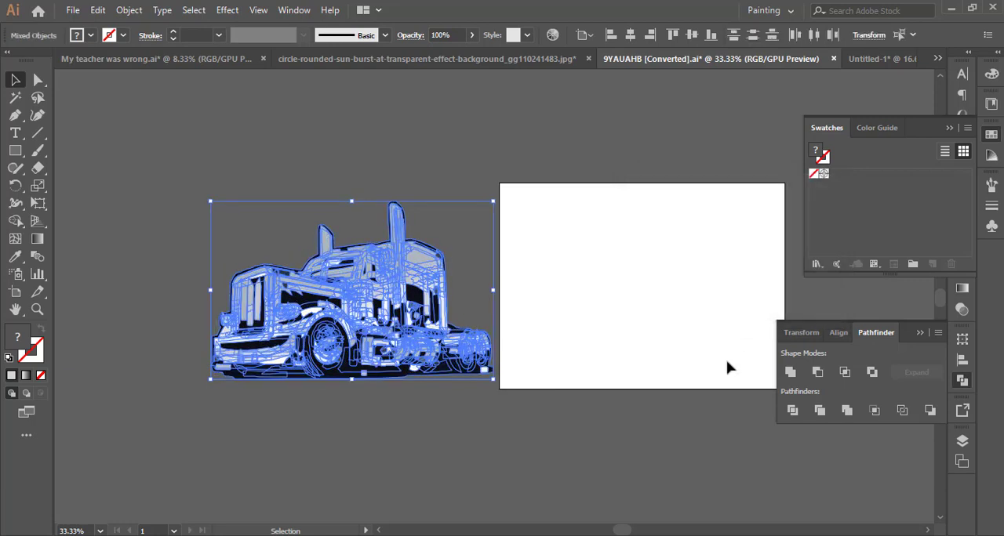
Unite the offset shapes into a single truck silhouette and fill it with F4F4F4.
click(790, 372)
double_click(19, 338)
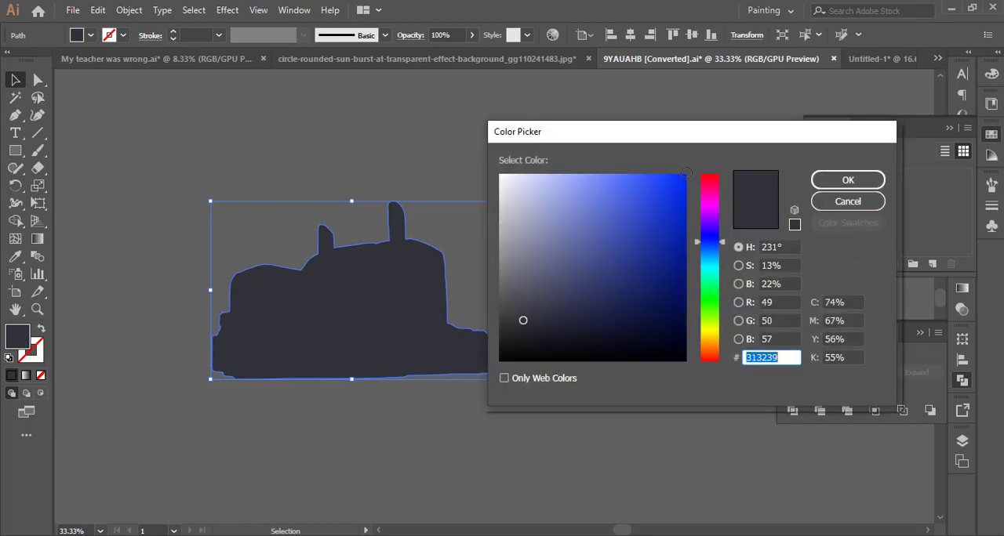
text(F4F4F4)
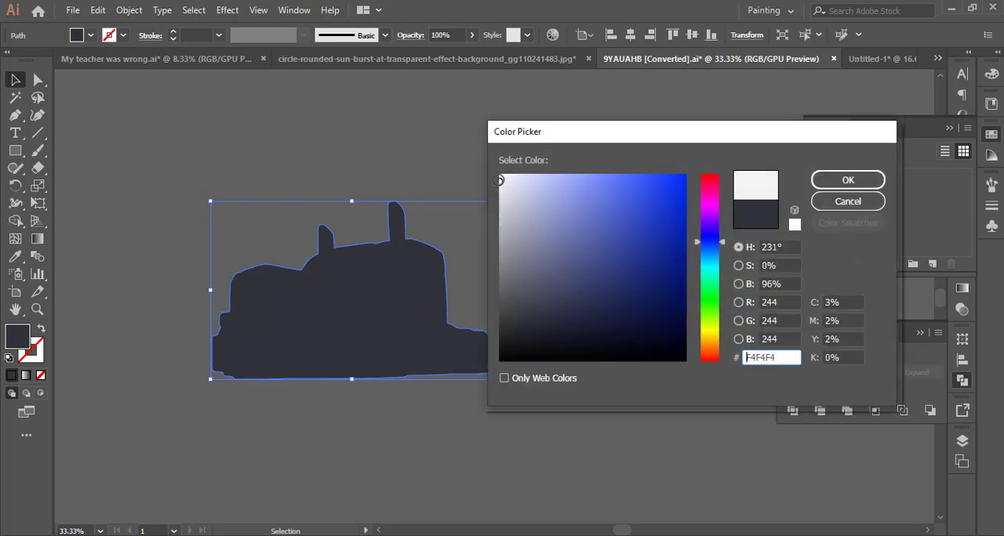
click(868, 178)
Cut the light silhouette, paste it in front and send it to the back behind the truck as an outline.
key(ctrl+x)
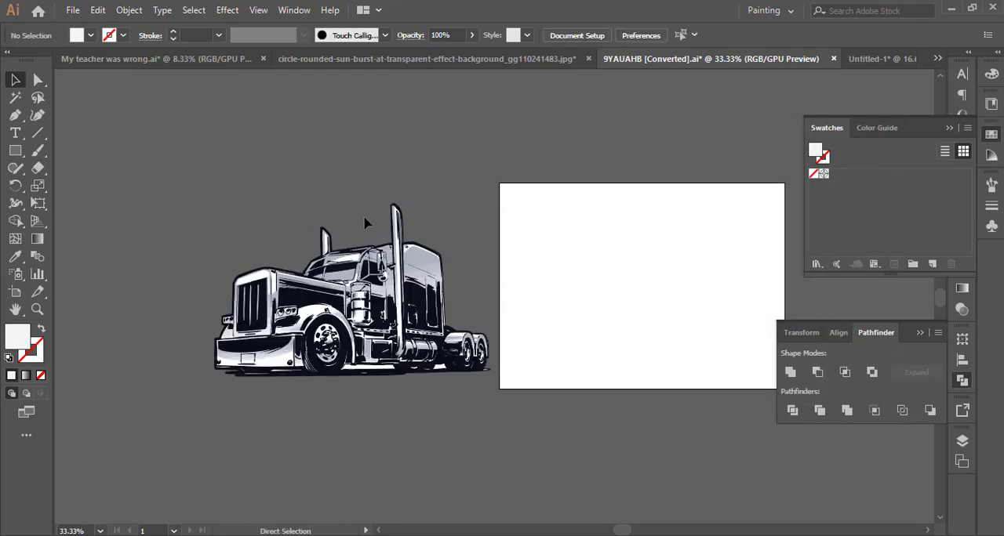
key(ctrl+f)
right_click(383, 258)
mouse_move(410, 463)
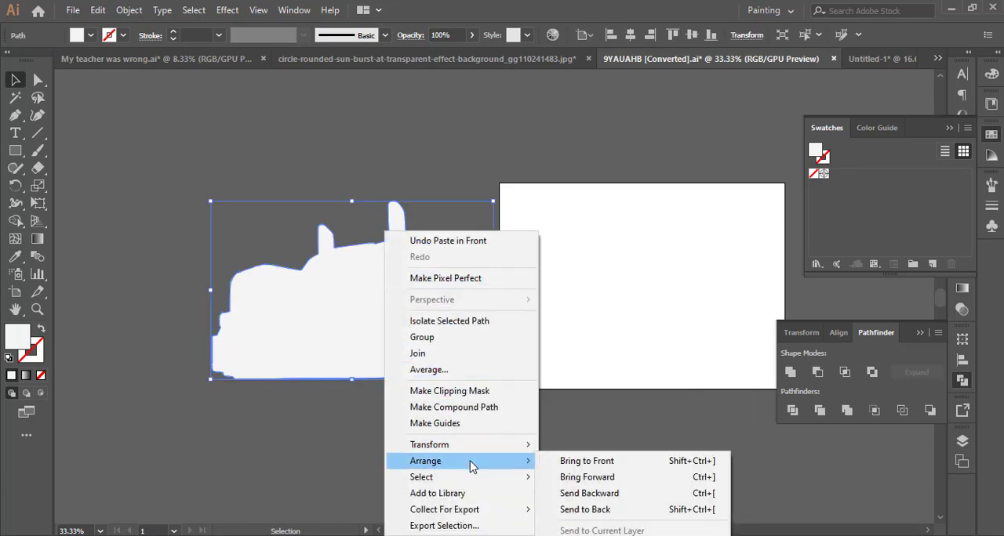
click(599, 508)
click(450, 397)
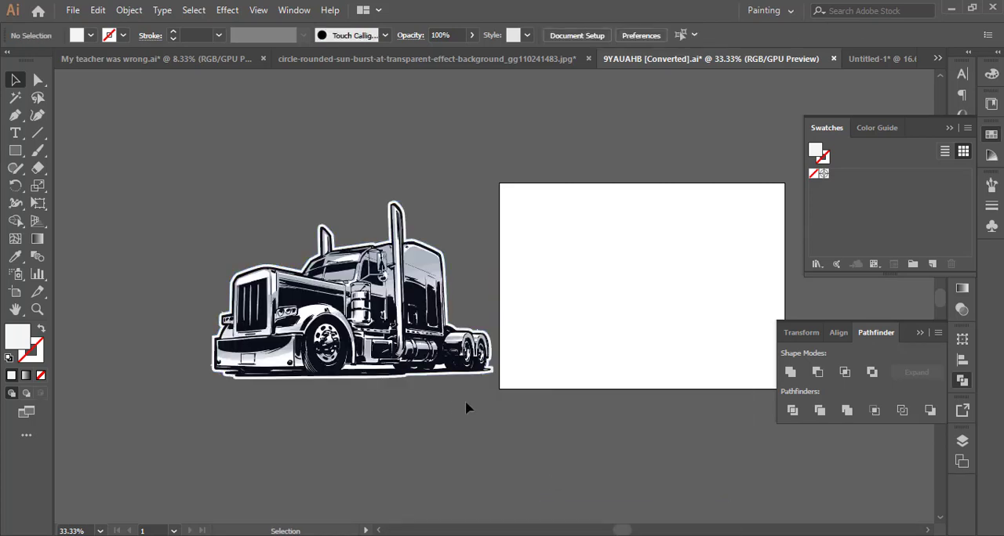
Select all the artwork and delete the stray spike anchor from the white outline beside the front bumper.
scroll(486, 390, up, 1)
drag(382, 421, 419, 415)
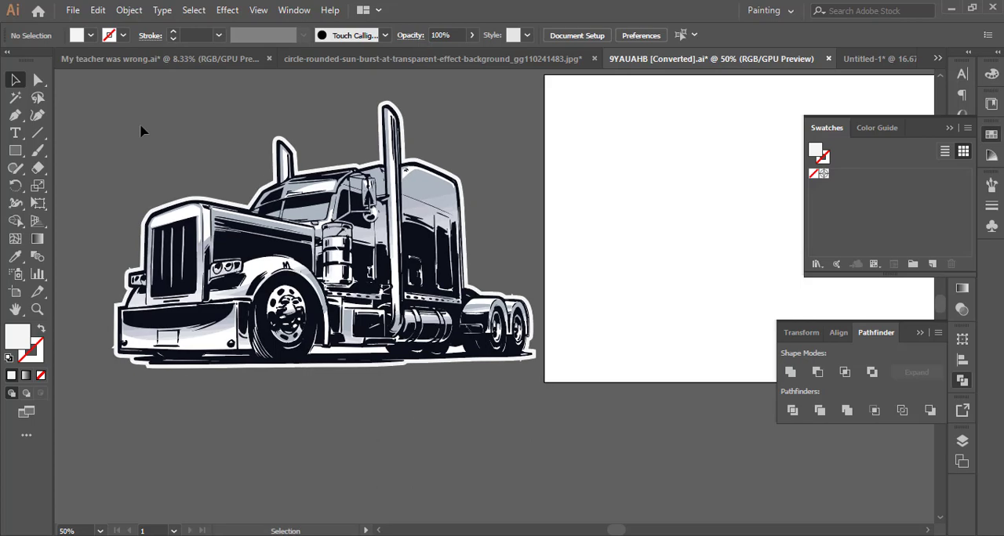
scroll(455, 404, down, 1)
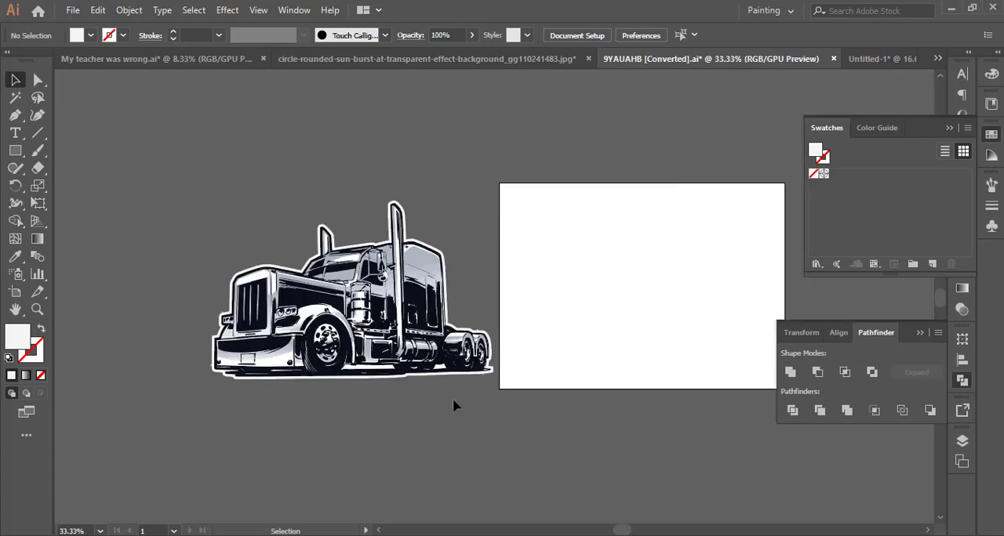
scroll(410, 408, up, 1)
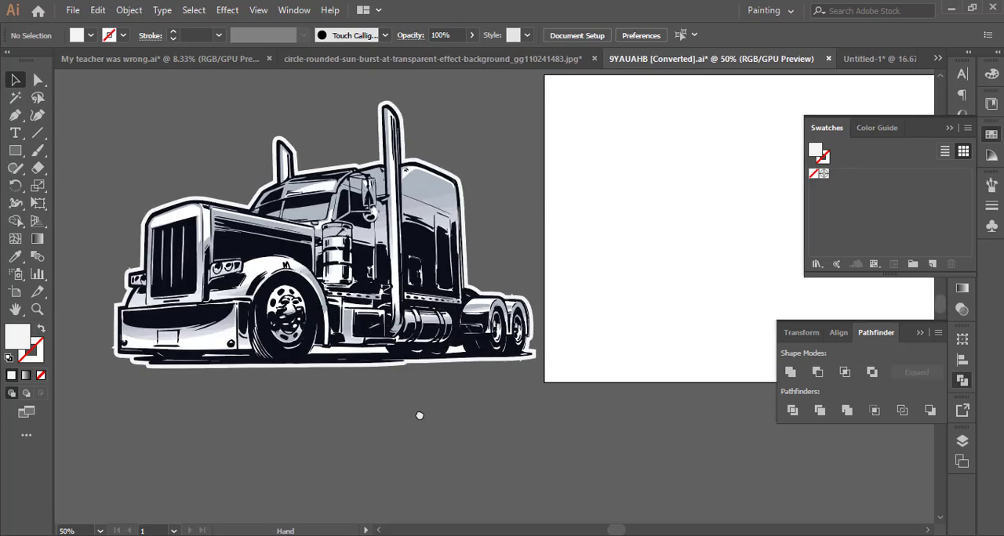
key(ctrl+a)
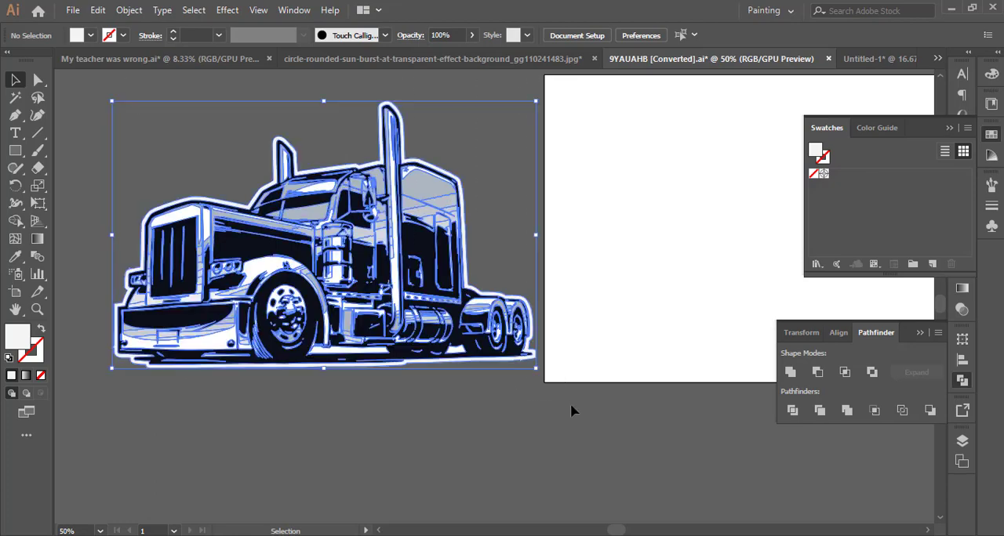
scroll(113, 361, up, 2)
scroll(127, 381, up, 5)
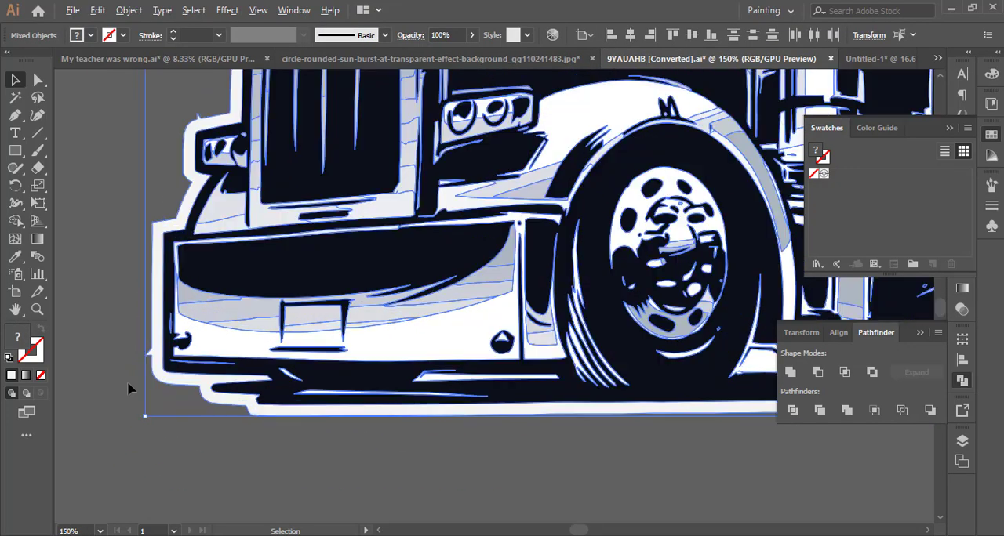
drag(15, 115, 44, 153)
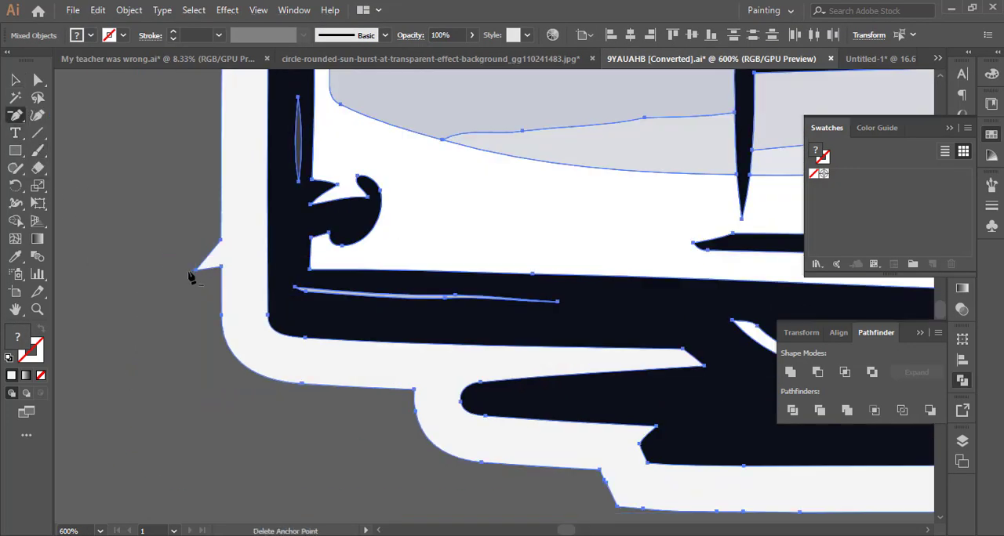
click(196, 271)
Delete the spike anchor on the outline's lower edge beneath the rear wheels.
scroll(240, 349, down, 3)
key(space)
drag(578, 416, 192, 368)
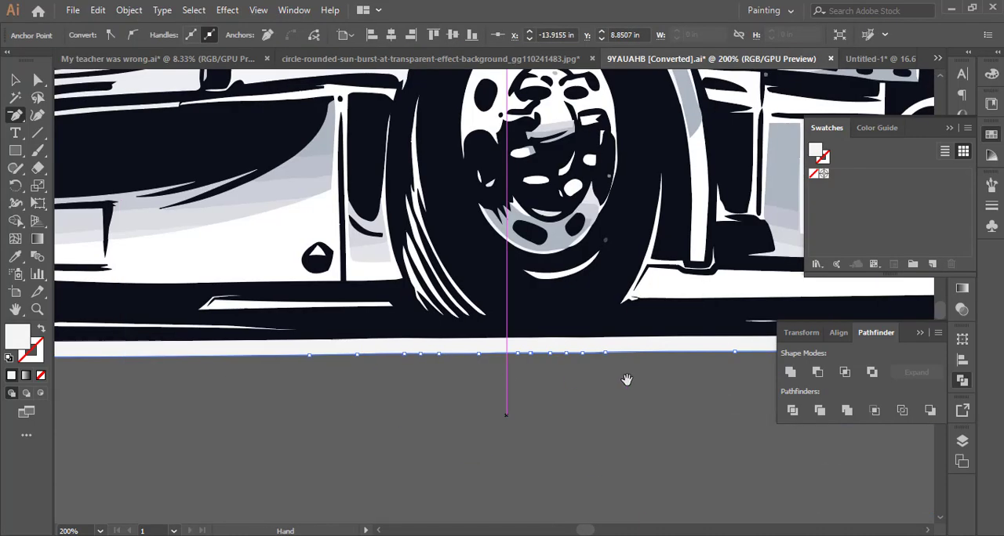
drag(625, 381, 220, 381)
drag(591, 378, 232, 375)
drag(569, 381, 311, 394)
scroll(472, 342, up, 3)
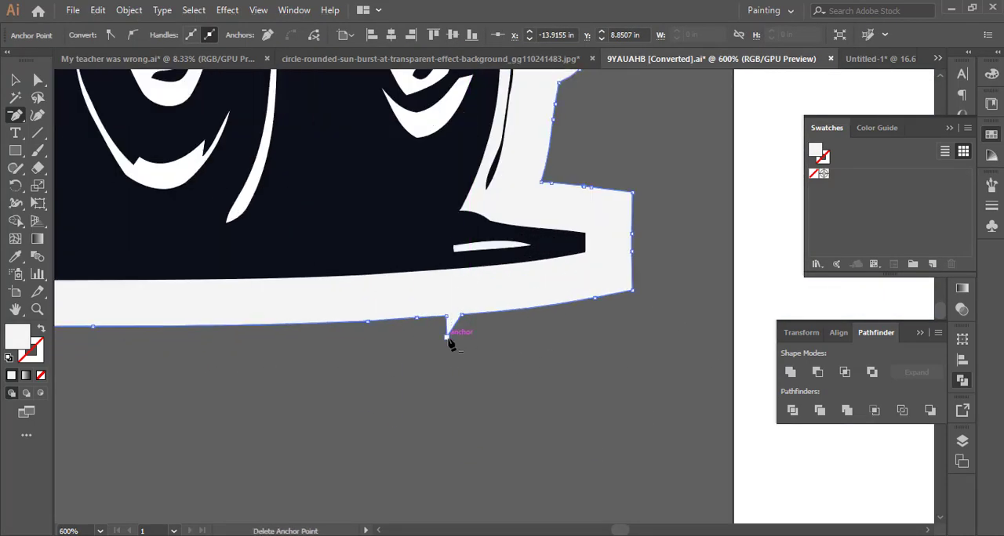
click(447, 336)
Delete the spike anchor on the outline above the rear fender.
scroll(499, 342, down, 2)
key(space)
drag(499, 132, 553, 407)
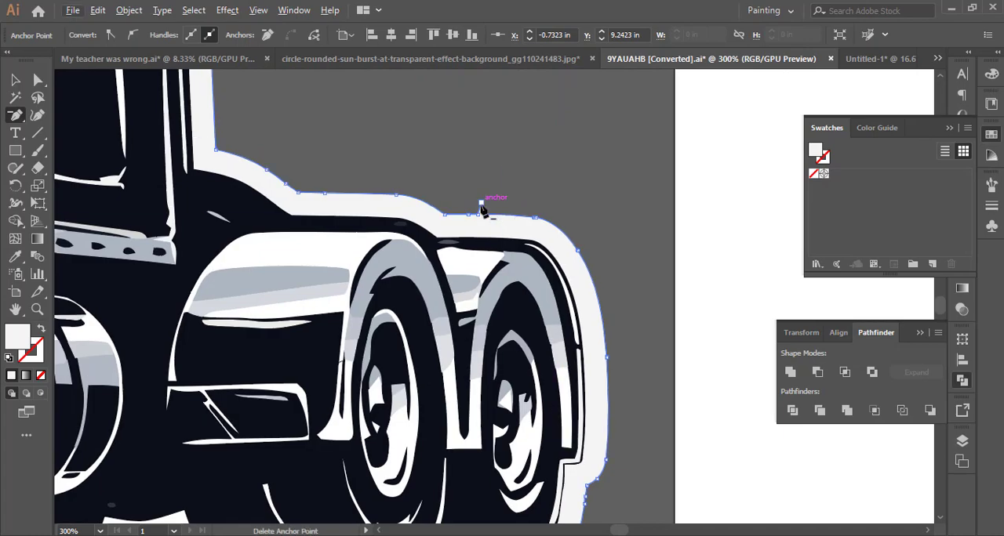
click(480, 204)
Delete the stray anchor on the outline above the small headlight beside the grille.
key(space)
drag(313, 177, 716, 392)
scroll(582, 236, down, 3)
key(space)
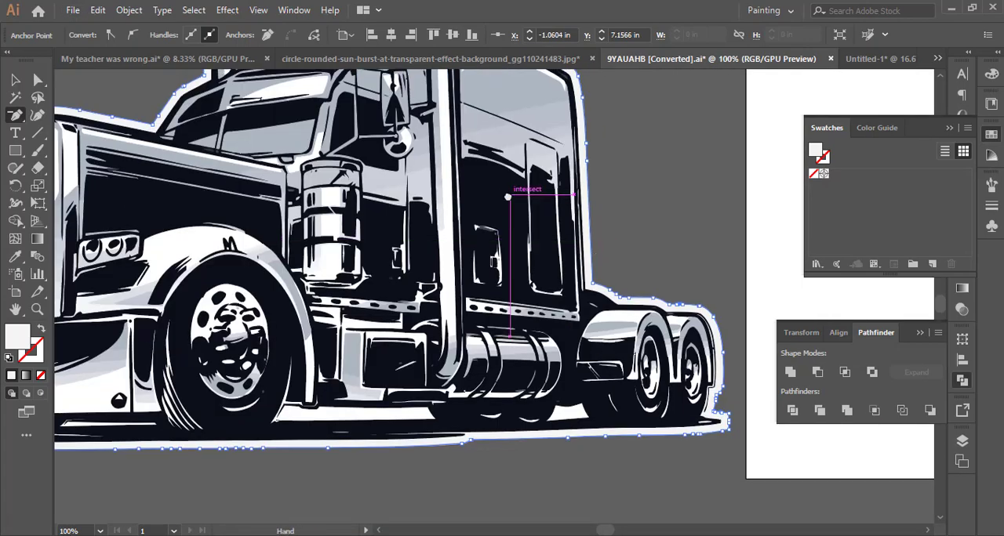
drag(510, 192, 723, 347)
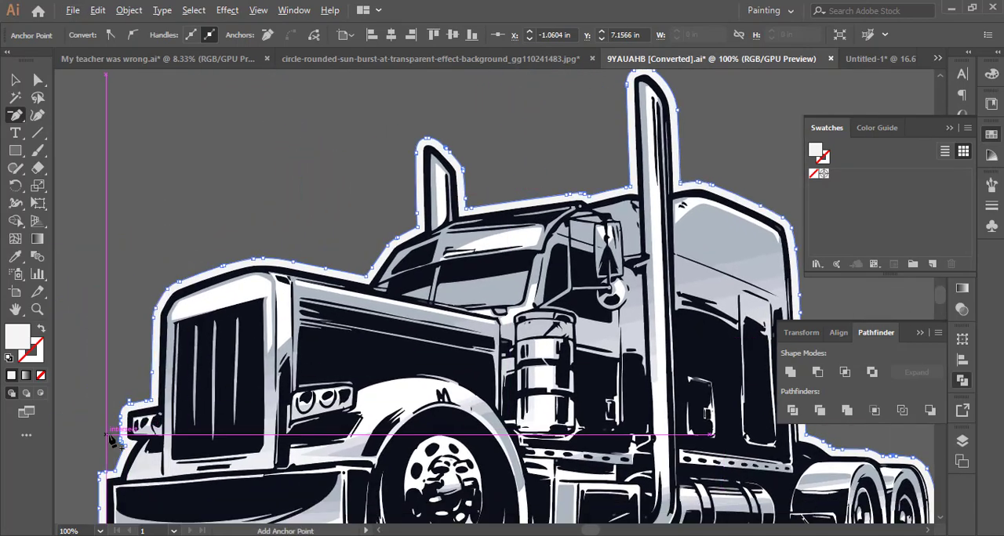
scroll(123, 426, up, 5)
click(235, 236)
key(ctrl+z)
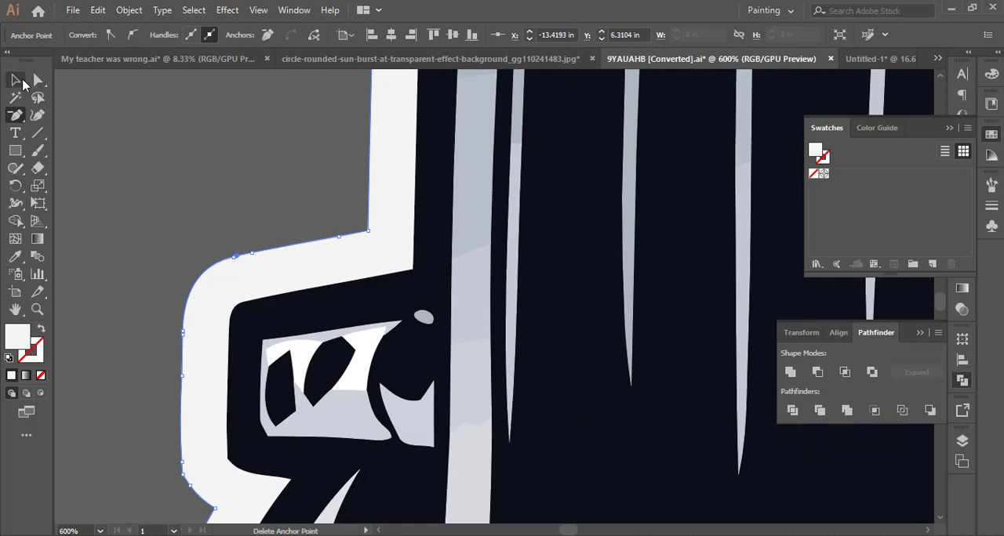
Select the truck together with its white outline and group them.
key(v)
key(ctrl+1)
scroll(249, 179, down, 3)
scroll(172, 235, up, 2)
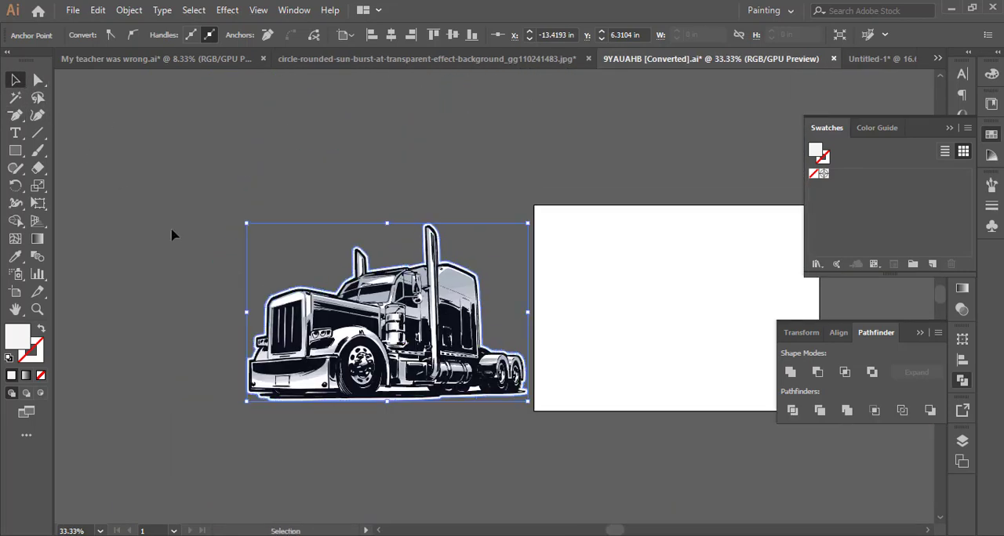
key(ctrl+a)
click(129, 9)
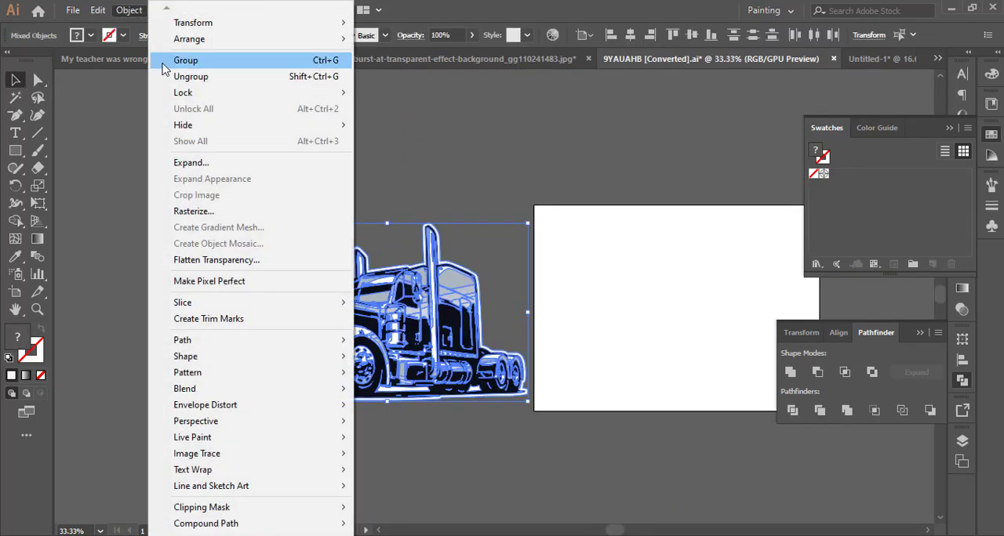
click(172, 66)
Bring the truck group into the Untitled-1 design and enlarge it to fill the gap above THE WINDOW ALL DAY.
drag(527, 375, 766, 135)
drag(505, 217, 525, 219)
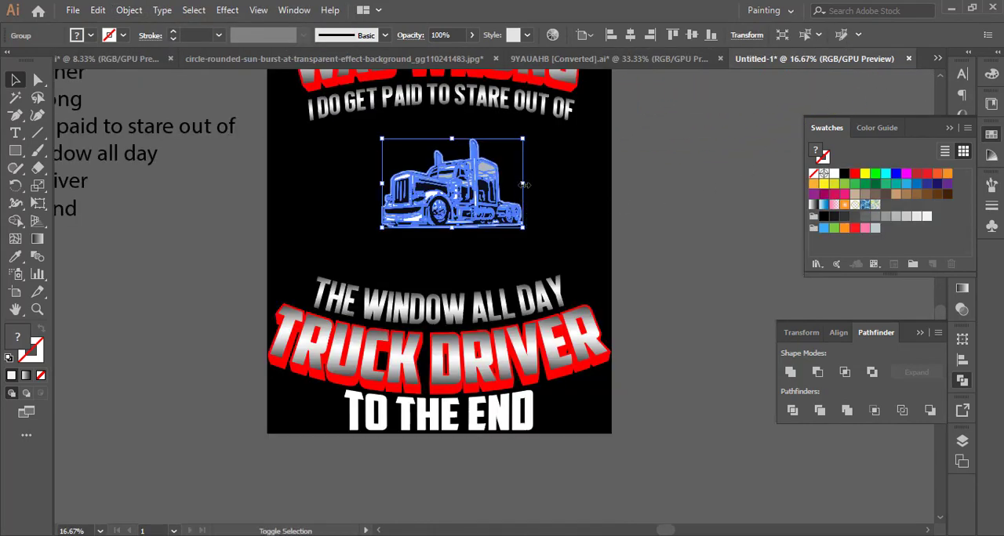
drag(523, 185, 580, 213)
drag(503, 226, 486, 242)
drag(570, 191, 568, 192)
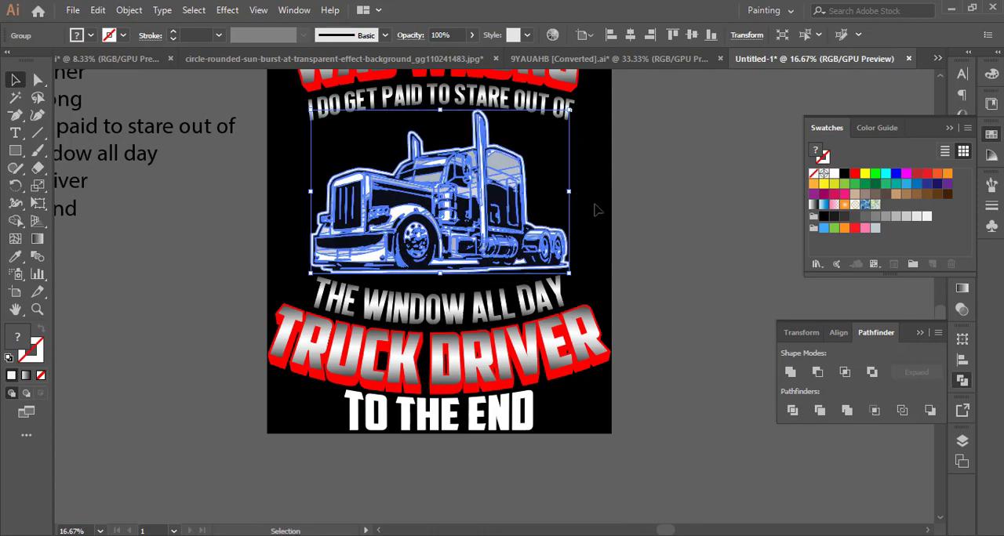
Center the truck group horizontally on the artboard.
click(837, 332)
click(816, 373)
click(699, 337)
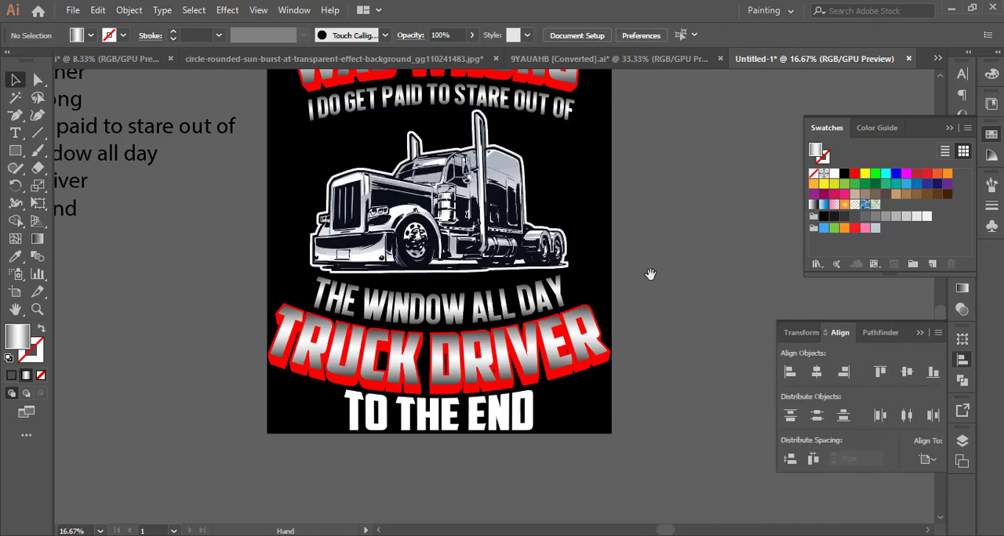
Bring the sunburst from the circle-rounded-sun-burst document into the Untitled-1 design over the truck and fill it red.
drag(650, 274, 646, 320)
click(436, 61)
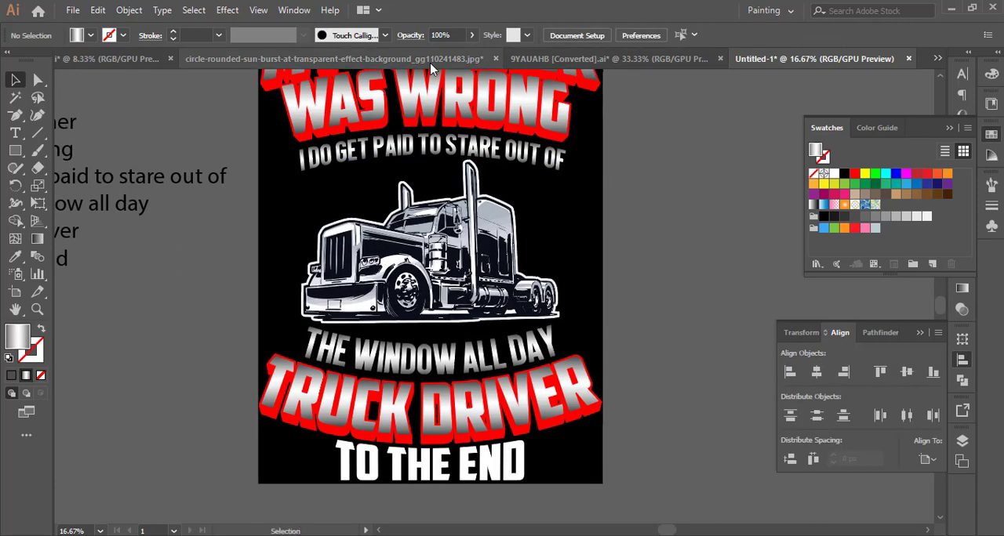
click(456, 285)
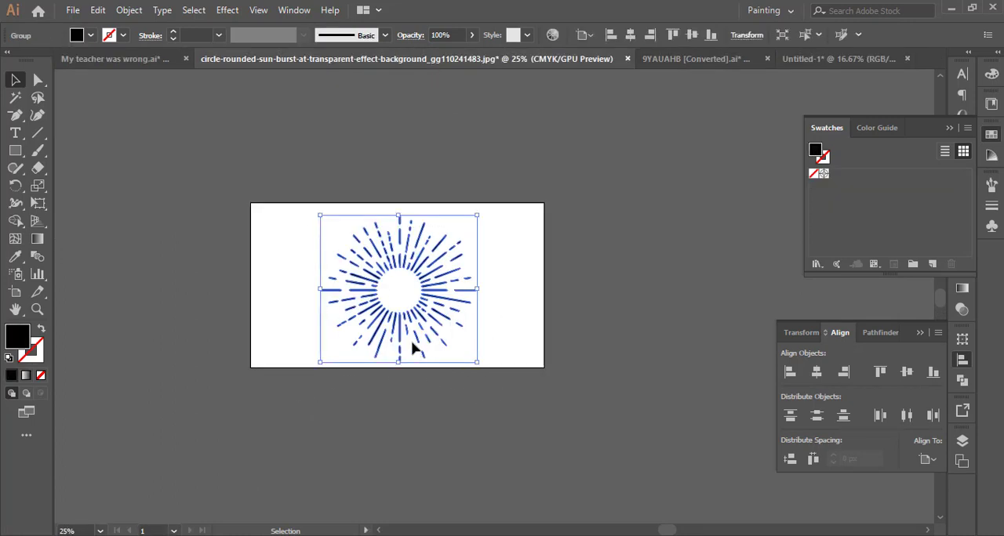
drag(416, 314, 599, 272)
click(854, 173)
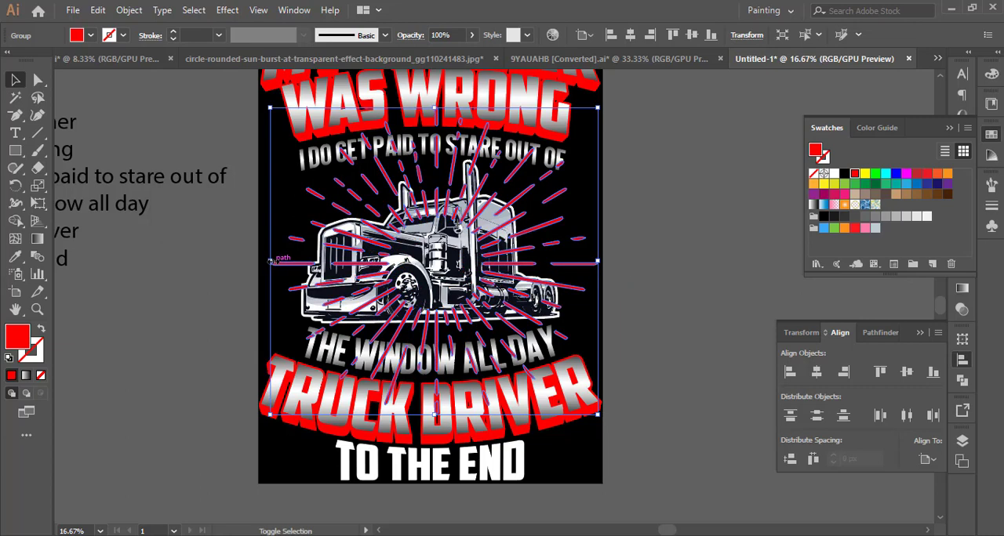
Scale the red sunburst up to nearly the full width of the artboard.
drag(271, 265, 264, 262)
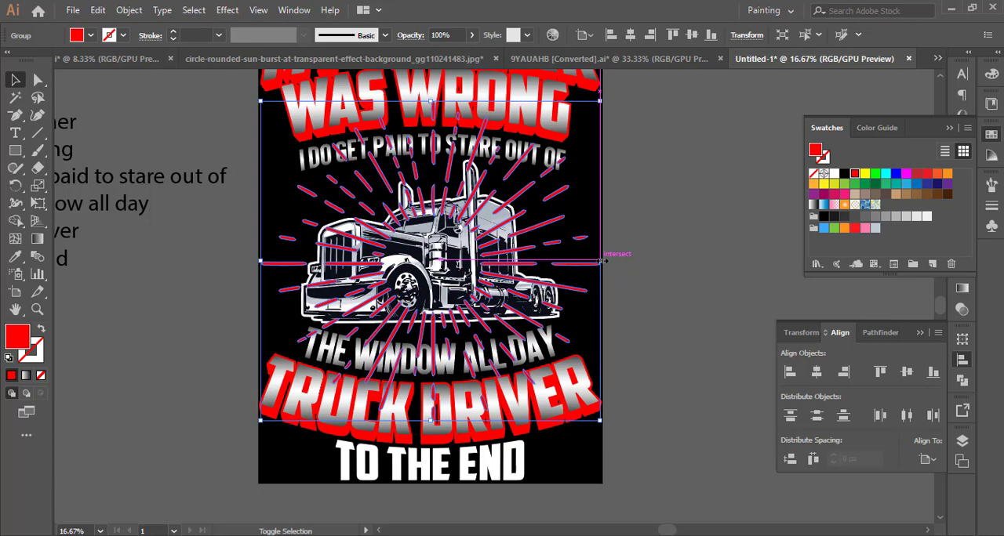
click(671, 274)
Bring the truck group to the front of the red sunburst.
click(436, 267)
right_click(436, 267)
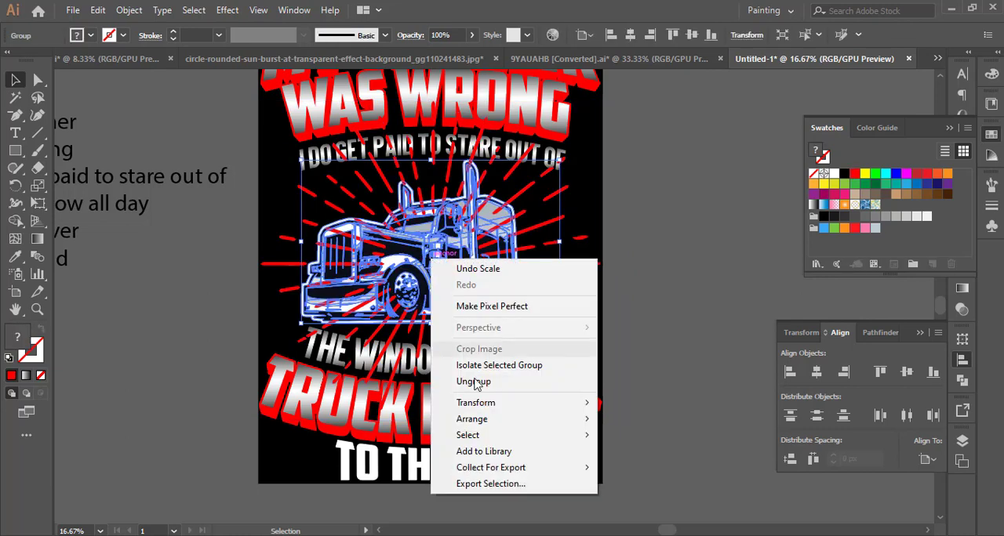
mouse_move(576, 416)
click(636, 417)
click(661, 368)
Offset the truck group's path by 15 px with Miter joins and unite everything into one solid silhouette.
click(418, 260)
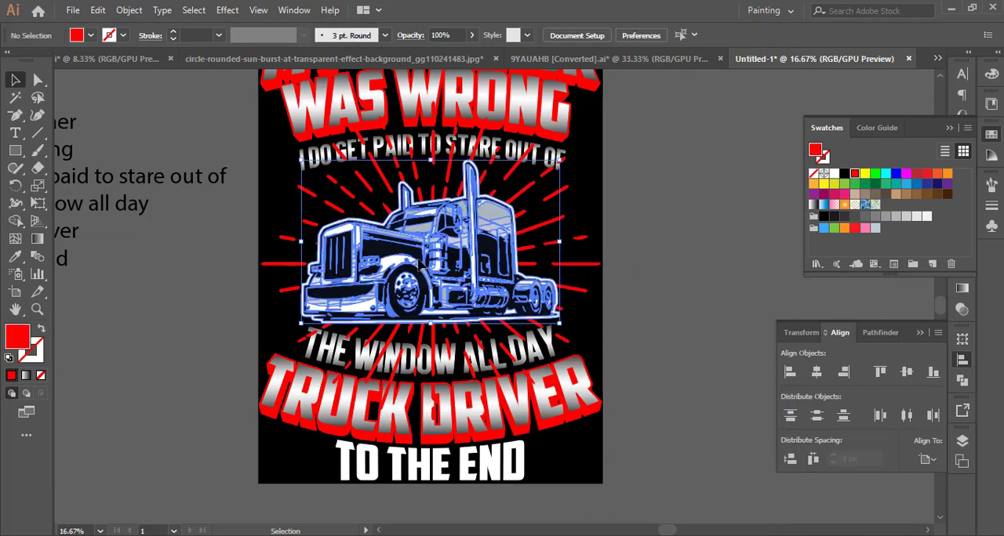
click(135, 10)
mouse_move(217, 348)
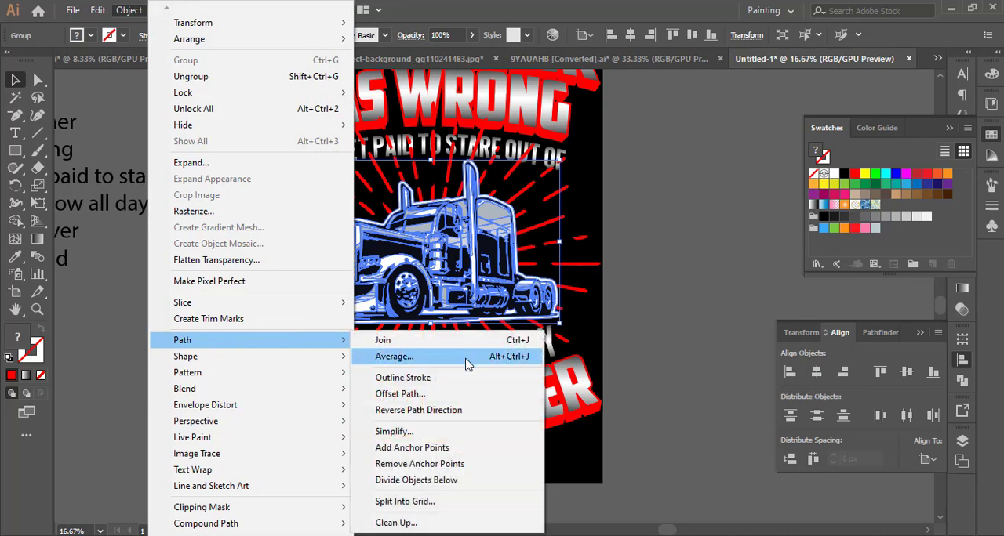
click(442, 390)
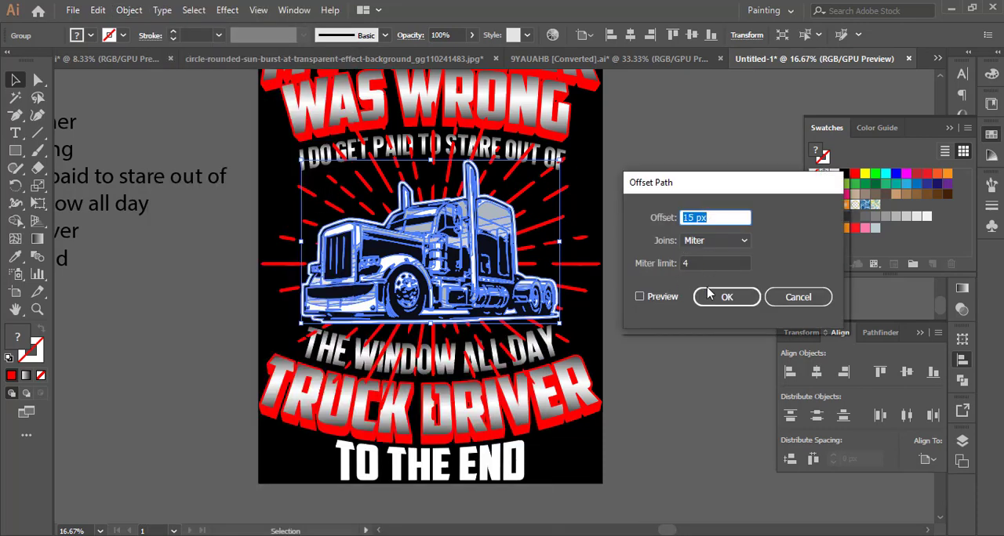
click(725, 297)
click(878, 332)
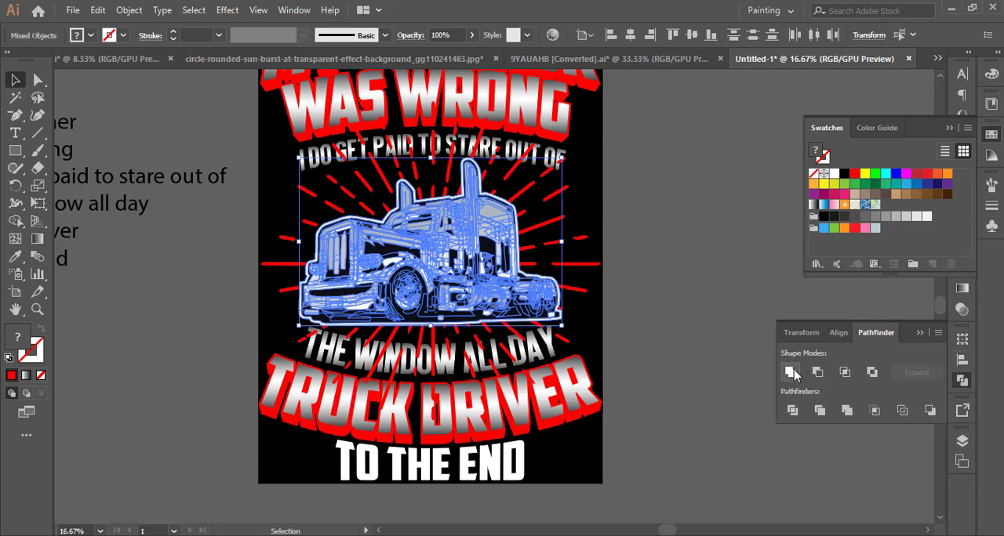
click(788, 373)
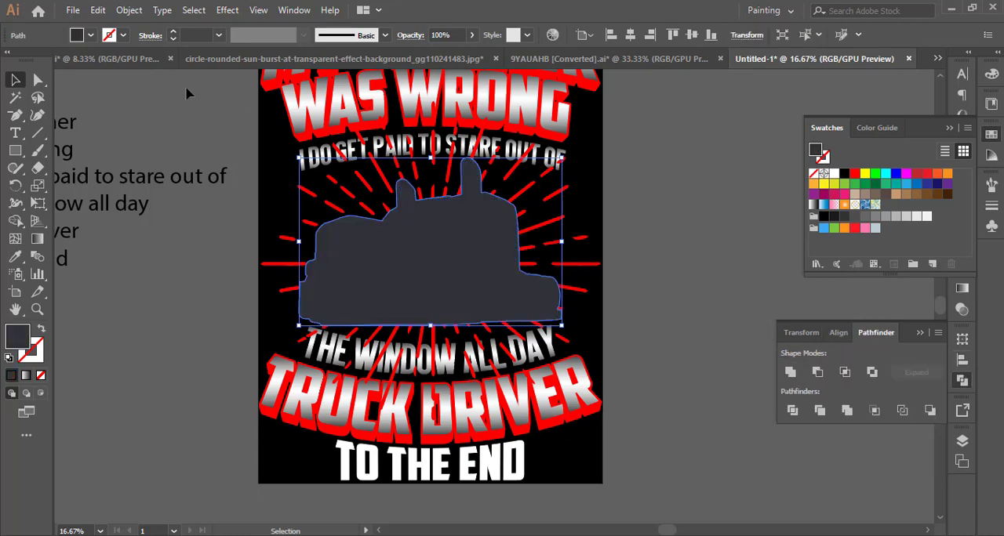
Cut the truck silhouette and paste it in front of the artwork.
click(98, 9)
click(118, 64)
click(97, 9)
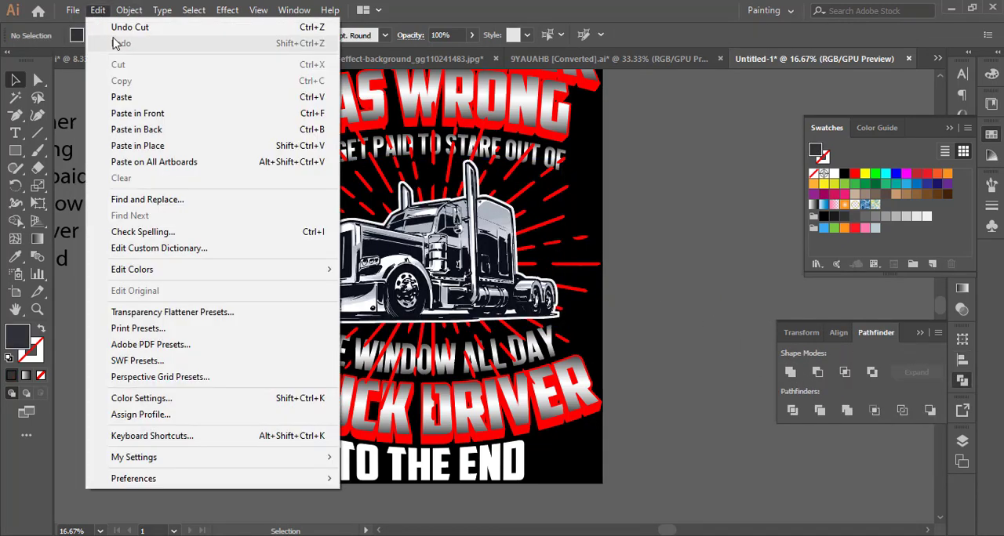
click(157, 114)
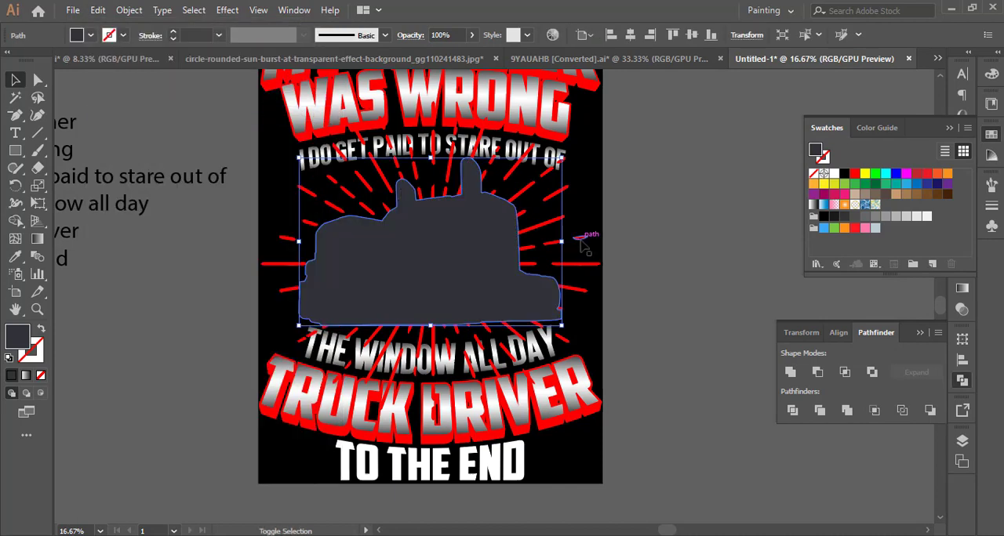
Subtract the truck silhouette from the red sunburst as a compound shape and expand its appearance.
shift+click(582, 246)
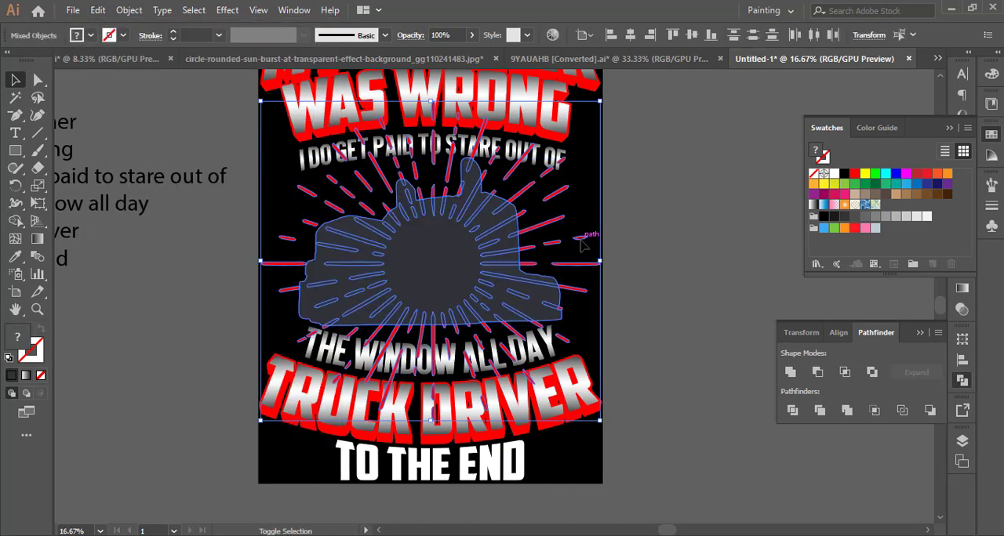
alt+click(818, 373)
click(128, 9)
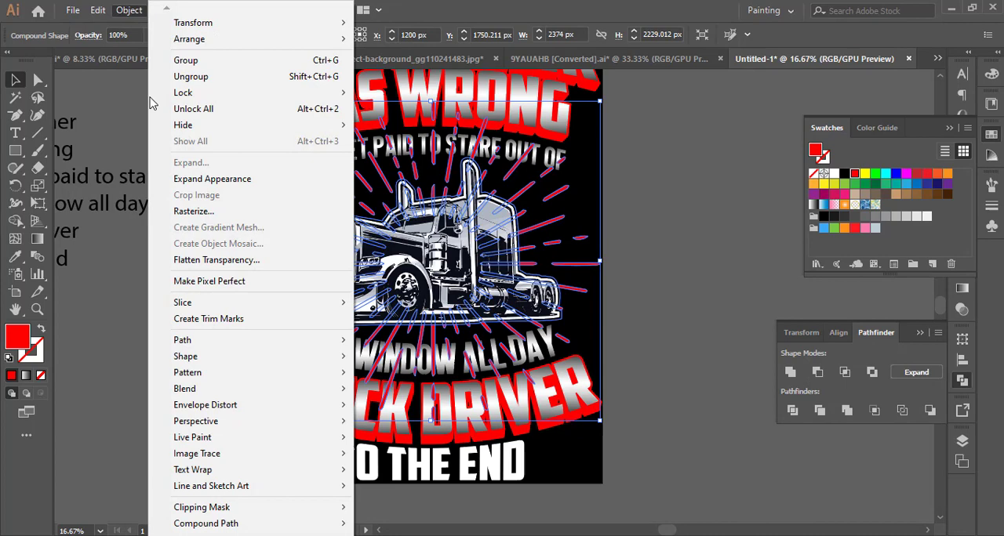
click(196, 180)
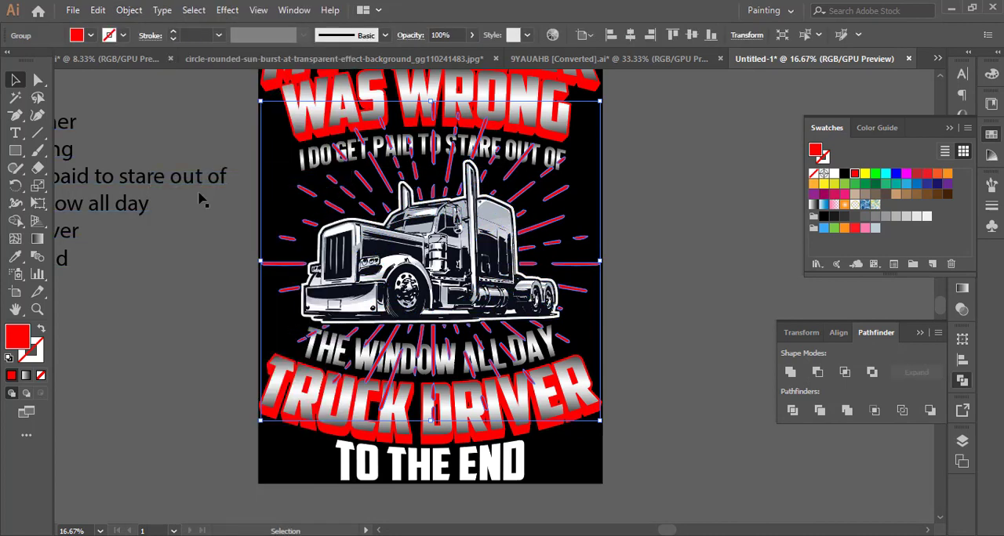
Offset the I DO GET PAID TO STARE OUT OF text by 15 px and unite the result.
click(301, 162)
click(128, 9)
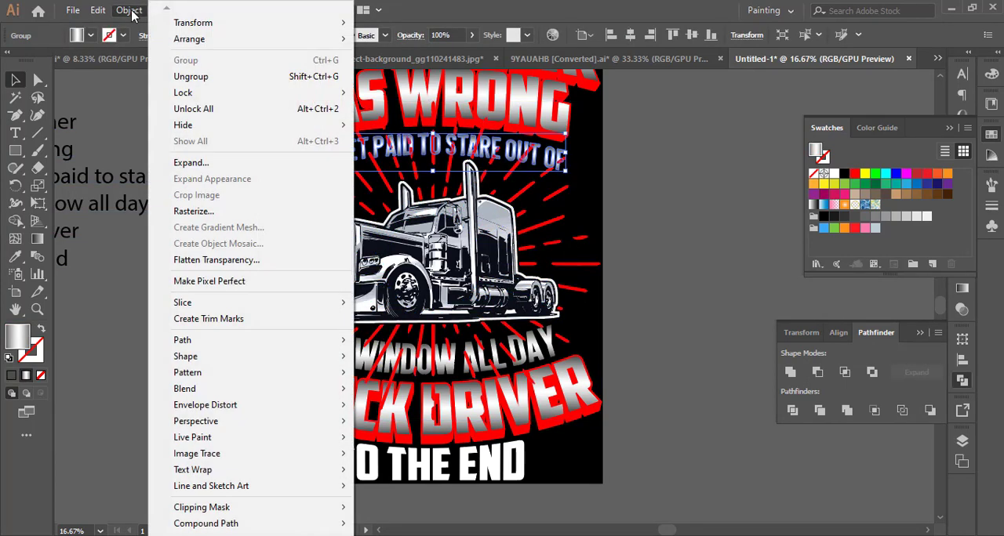
mouse_move(254, 340)
click(459, 401)
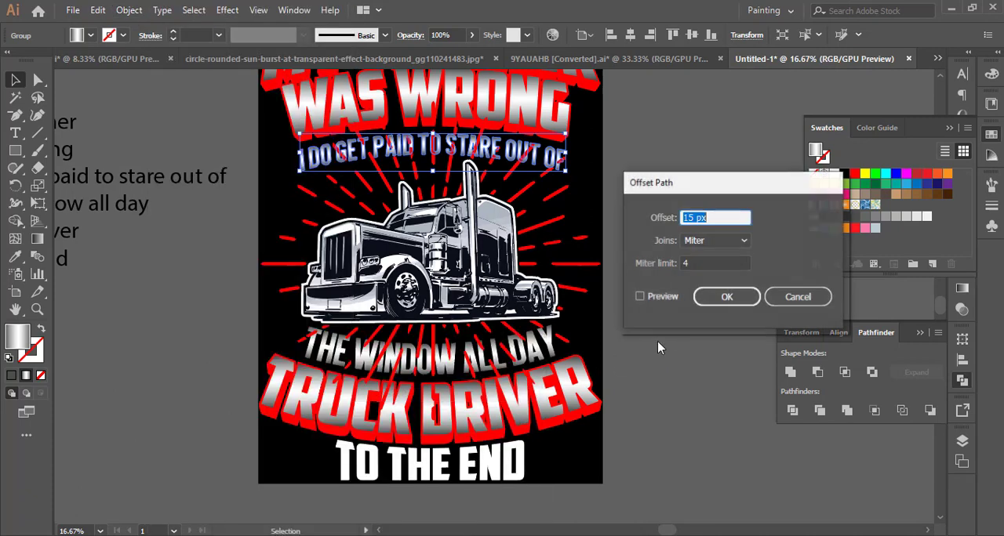
click(715, 297)
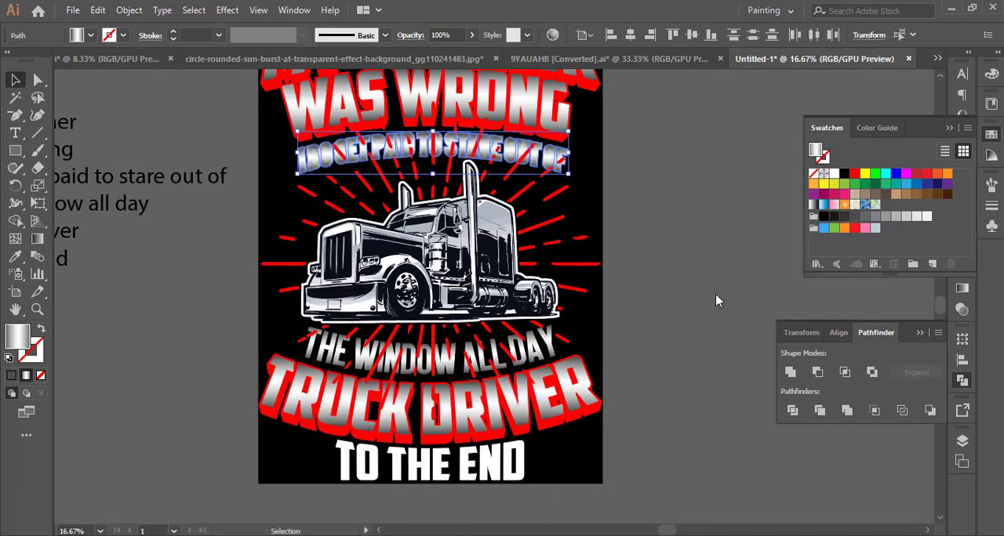
click(790, 372)
Cut the united outline of I DO GET PAID TO STARE OUT OF and paste it in front.
click(101, 10)
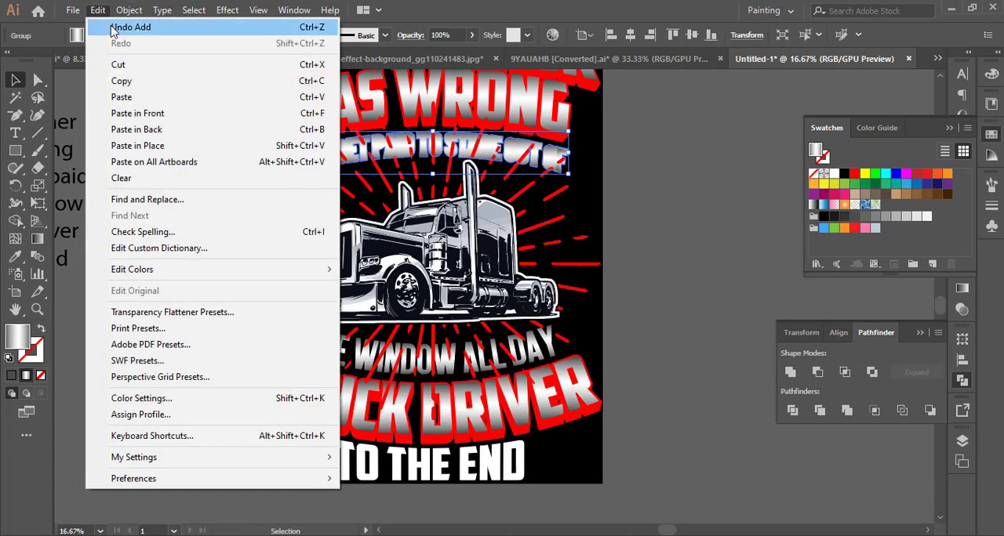
click(118, 64)
click(97, 10)
click(167, 112)
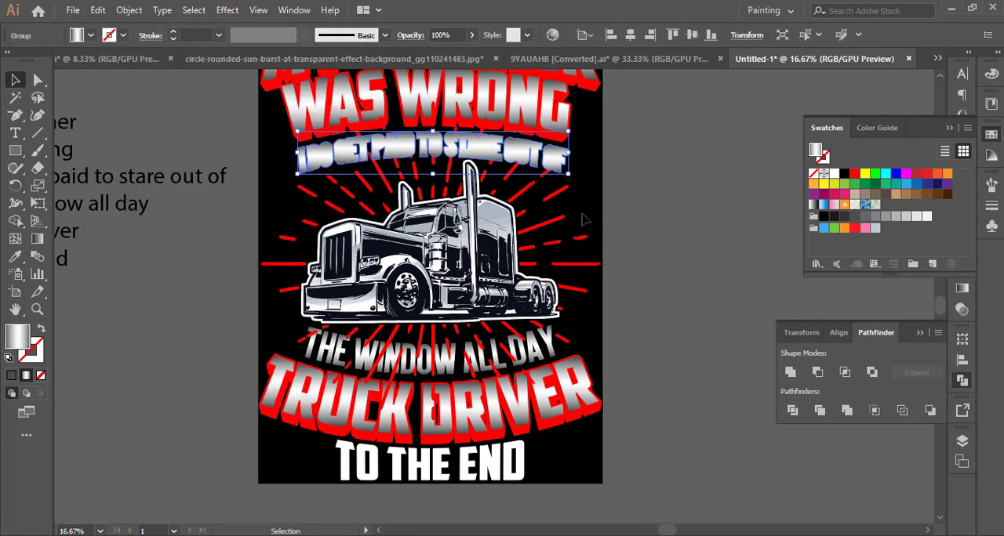
Subtract the I DO GET PAID TO STARE OUT OF outline from the sunburst and expand the appearance.
shift+click(566, 202)
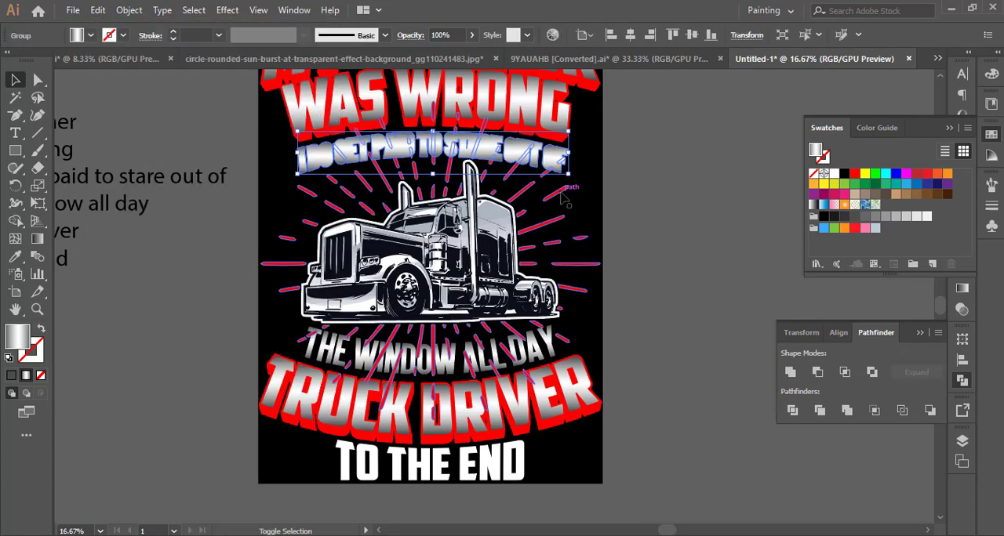
alt+click(817, 372)
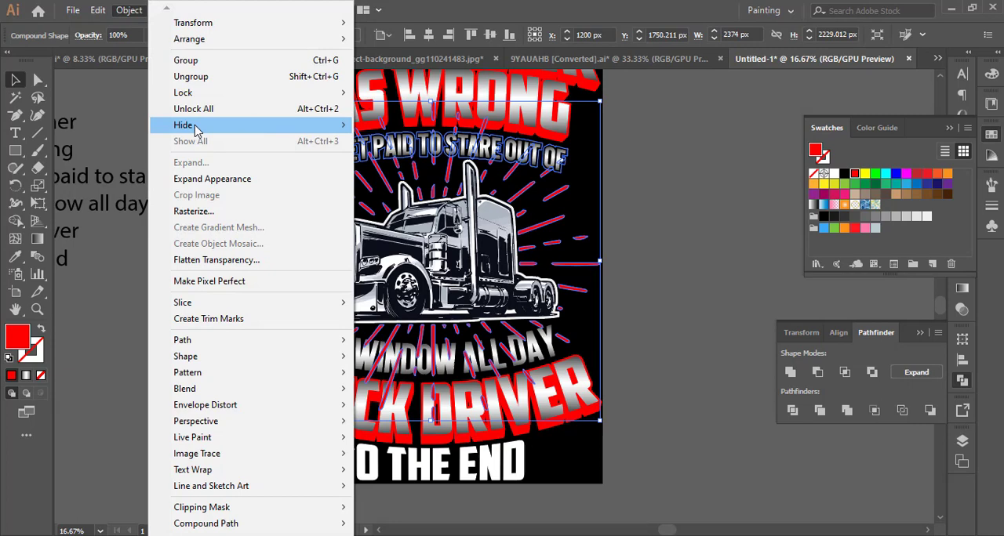
click(216, 179)
Offset the THE WINDOW ALL DAY text by 15 px and unite the result.
click(461, 362)
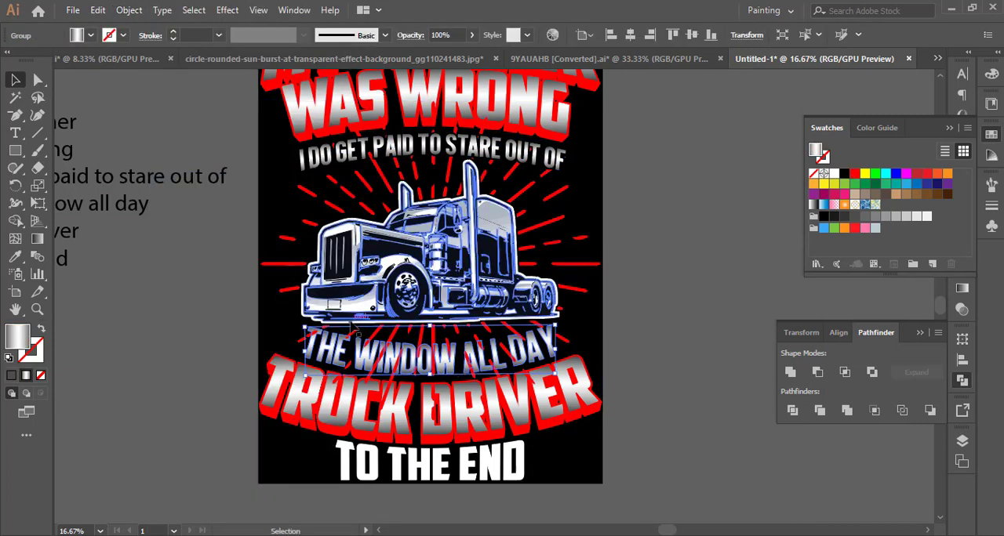
click(128, 9)
mouse_move(225, 341)
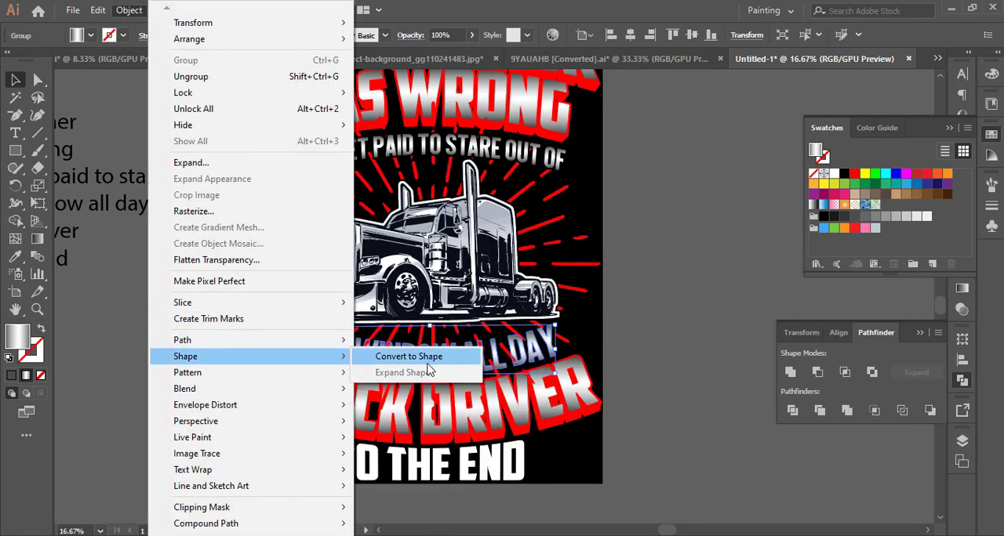
click(374, 393)
click(709, 298)
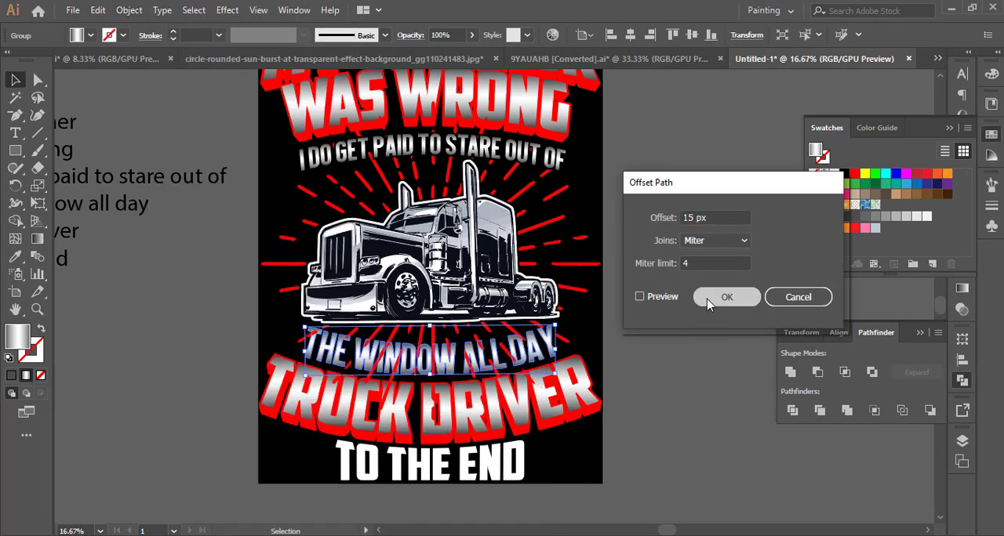
click(790, 373)
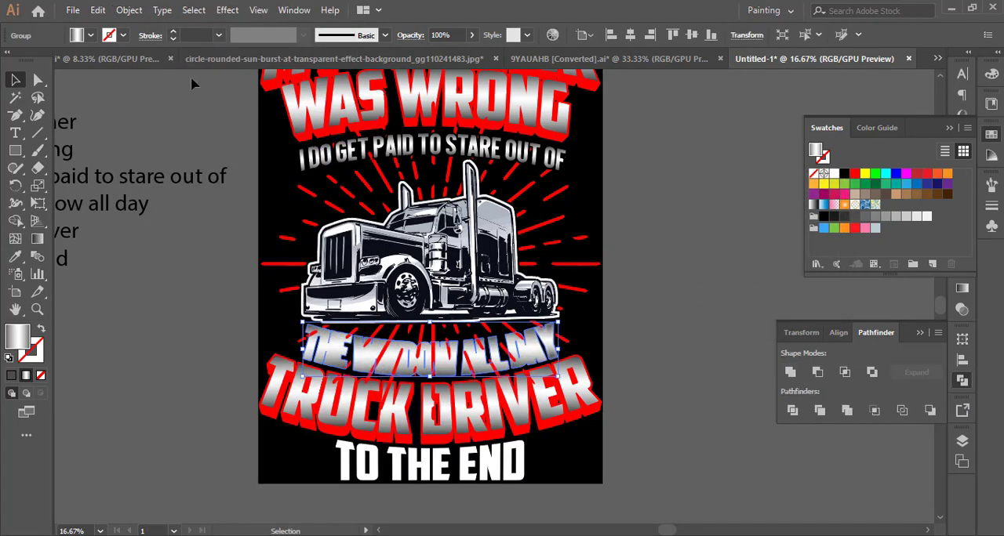
Cut the united outline of THE WINDOW ALL DAY and paste it in front.
click(98, 11)
click(96, 65)
click(97, 11)
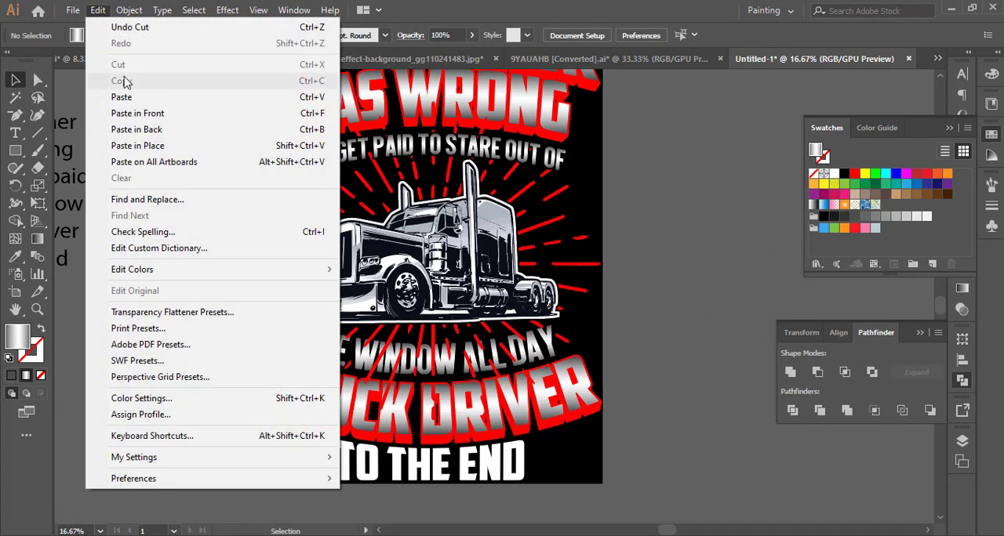
click(137, 113)
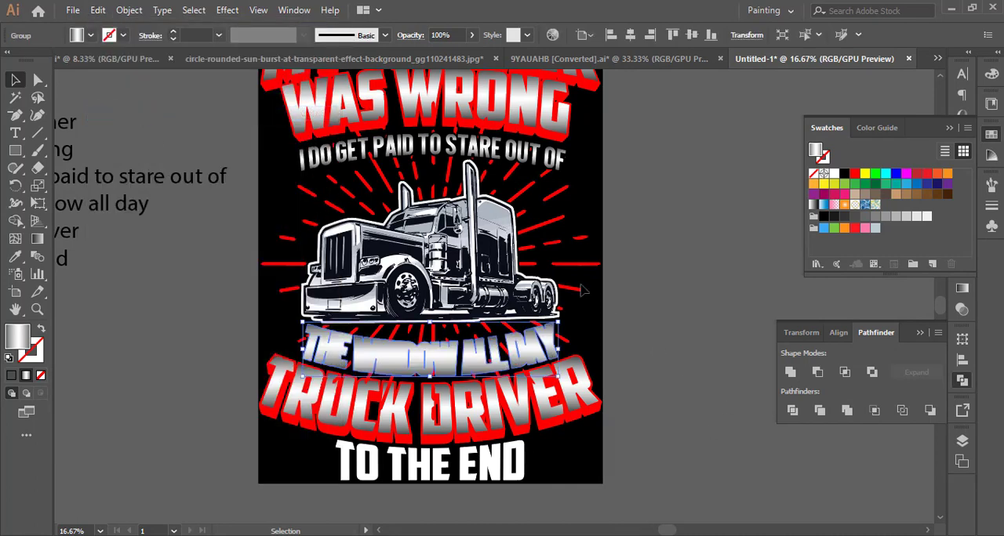
Subtract the THE WINDOW ALL DAY outline from the sunburst and expand the appearance.
alt+click(817, 371)
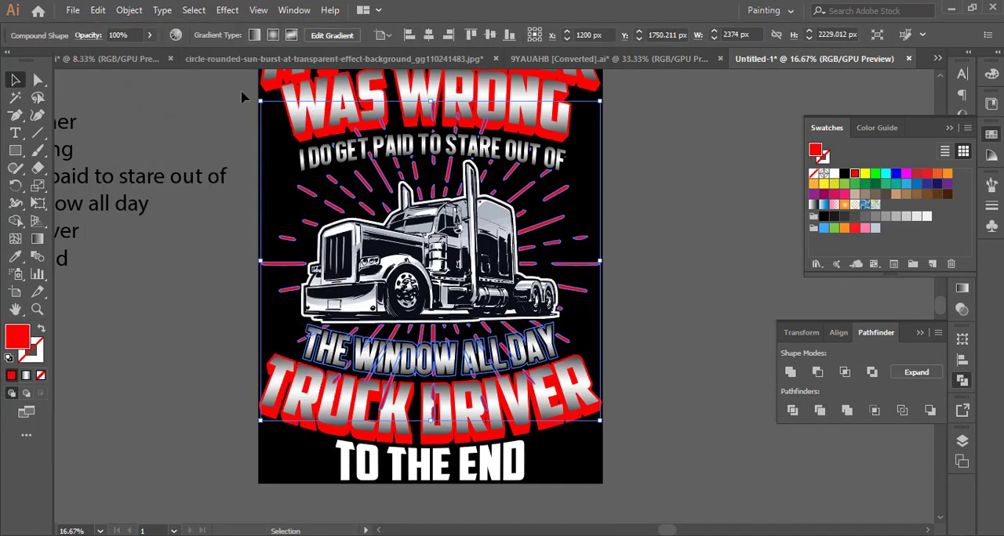
click(135, 11)
click(157, 176)
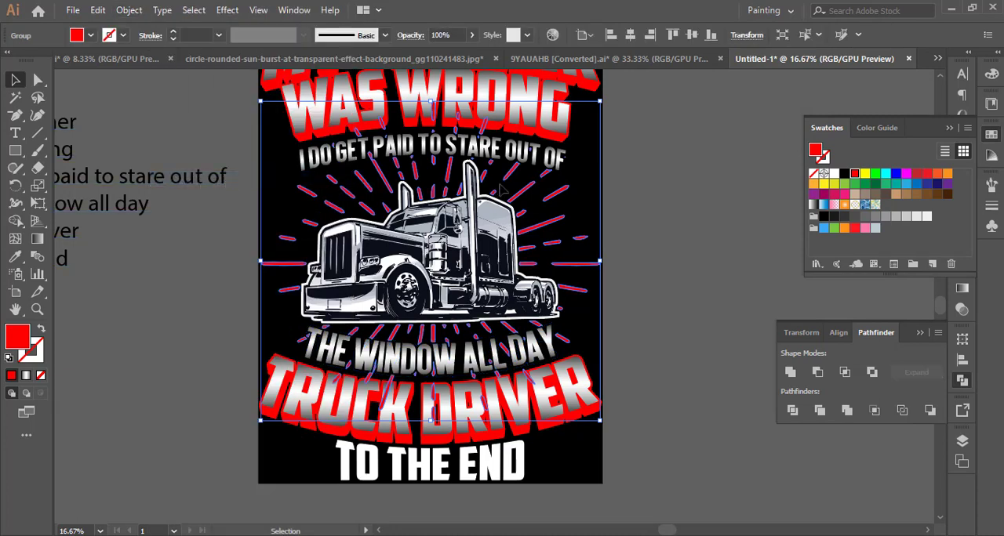
Erase the sunburst rays that overlap the WAS WRONG text.
click(686, 220)
click(562, 190)
drag(562, 191, 581, 251)
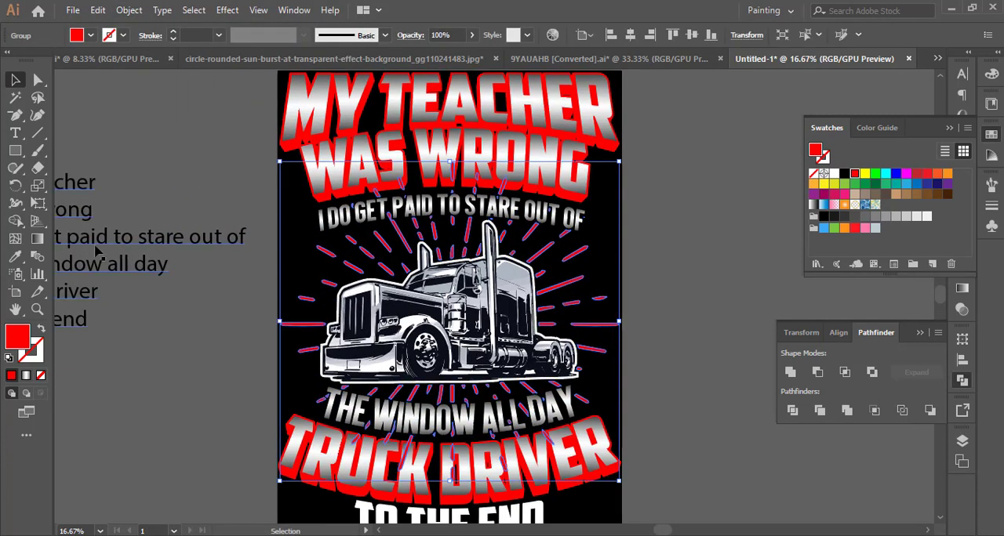
click(38, 169)
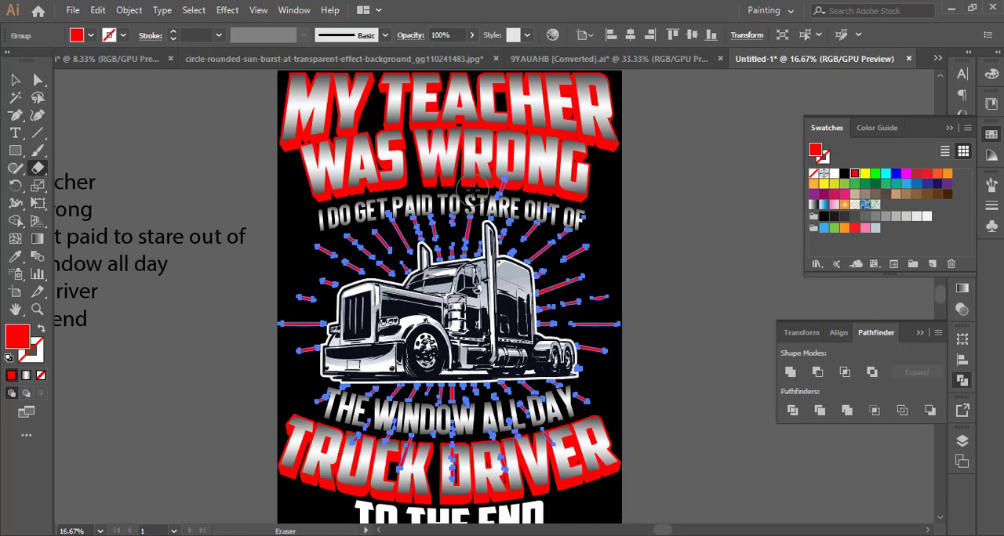
scroll(588, 207, down, 3)
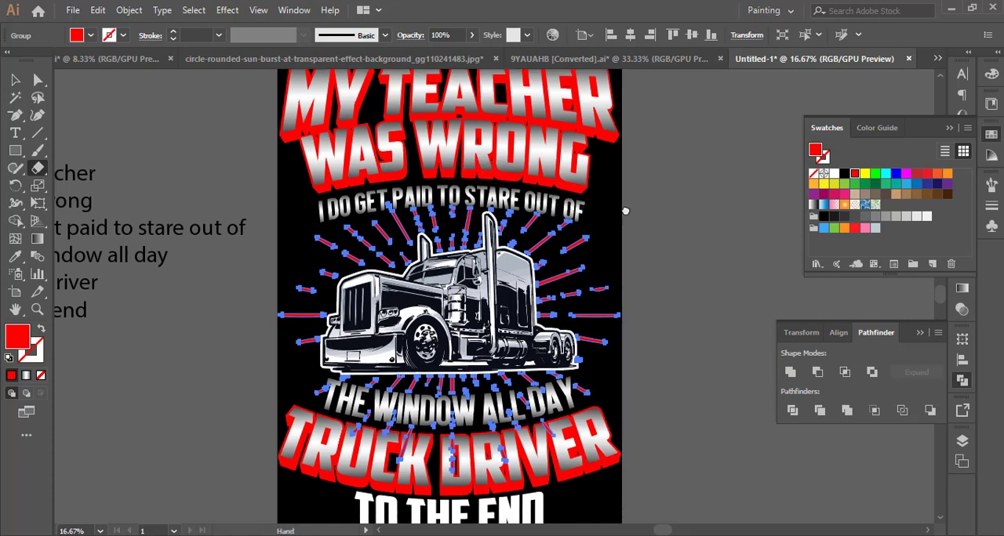
mouse_move(523, 275)
mouse_down()
mouse_move(513, 299)
mouse_move(506, 344)
mouse_up()
Erase the sunburst rays that overlap the TRUCK DRIVER text.
drag(433, 301, 403, 343)
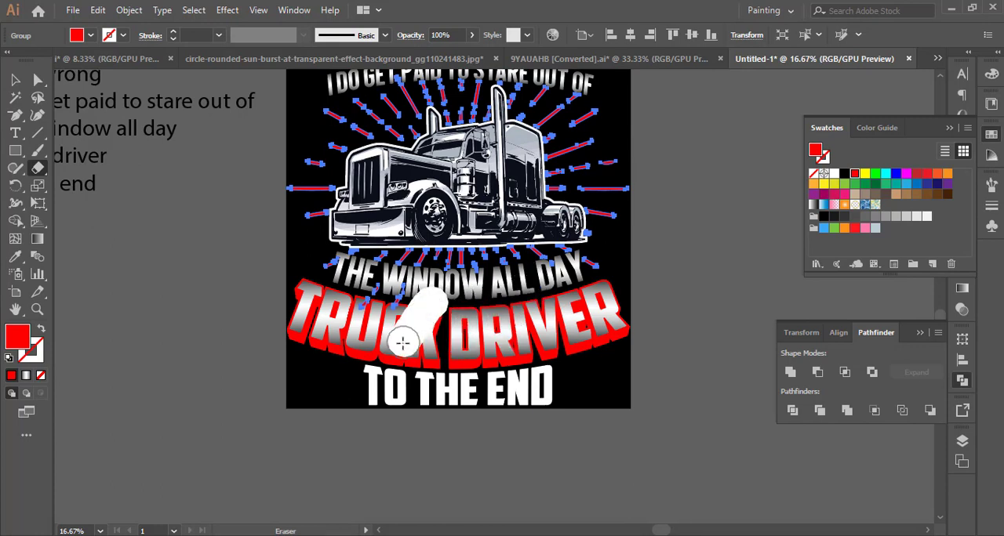
click(401, 298)
drag(381, 292, 349, 312)
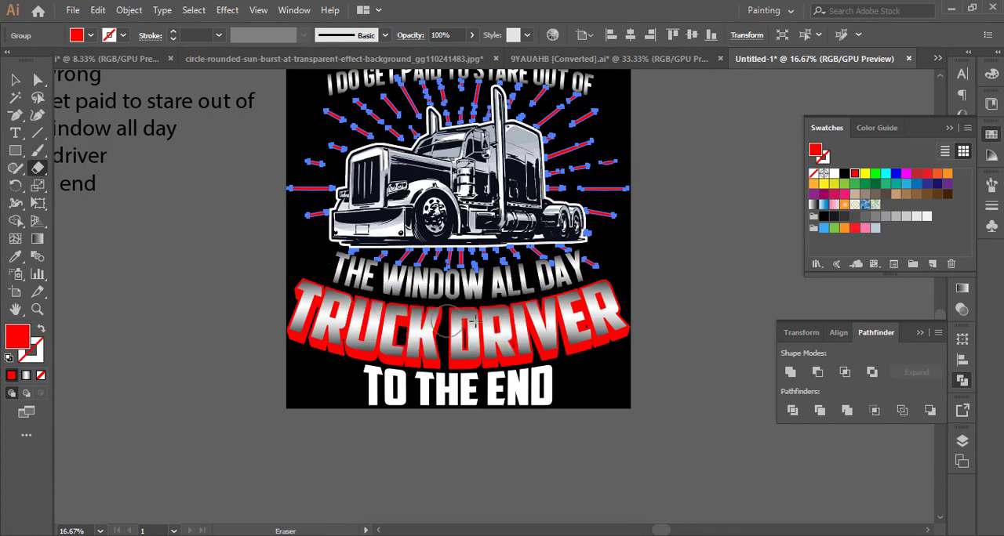
scroll(706, 313, up, 2)
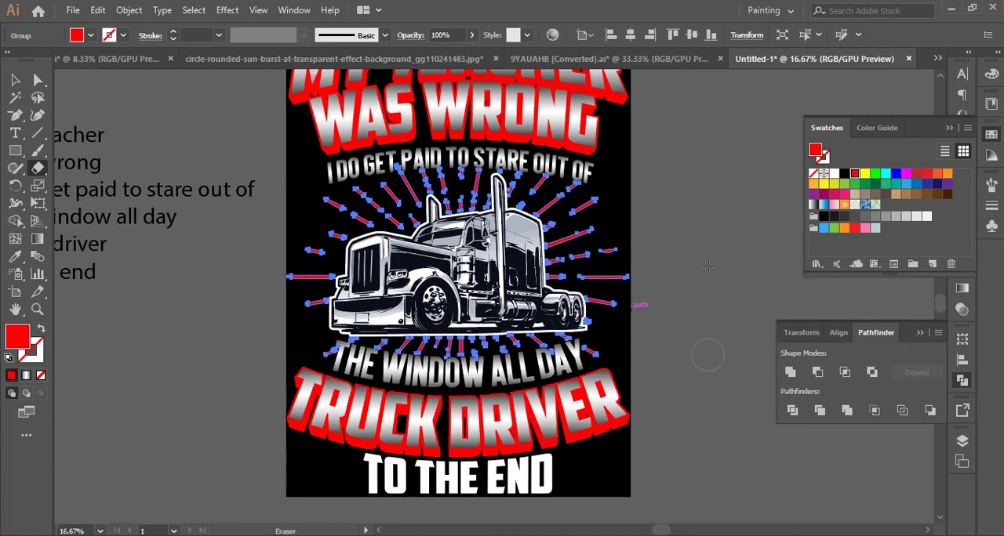
Place fading red stripes on both sides of the TO THE END text.
click(16, 80)
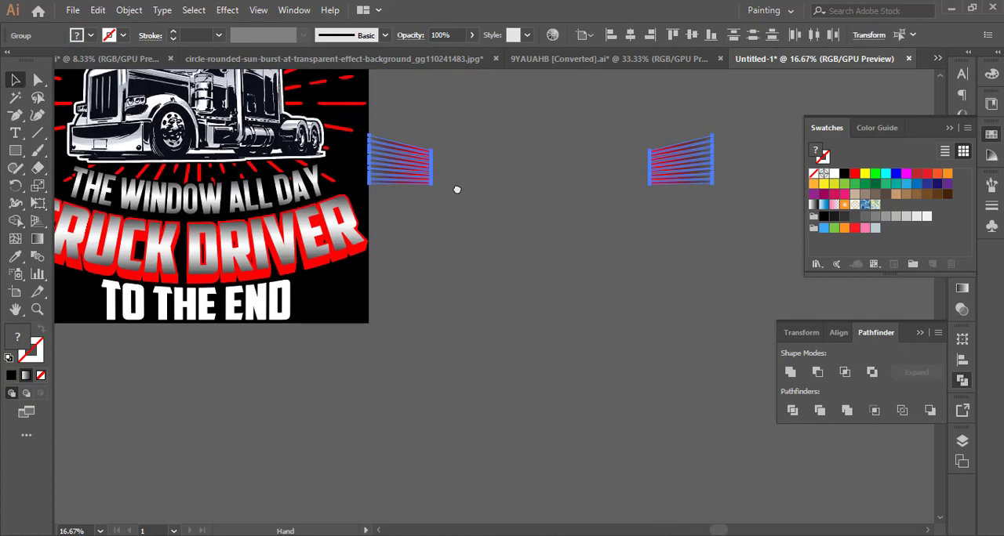
drag(457, 188, 233, 326)
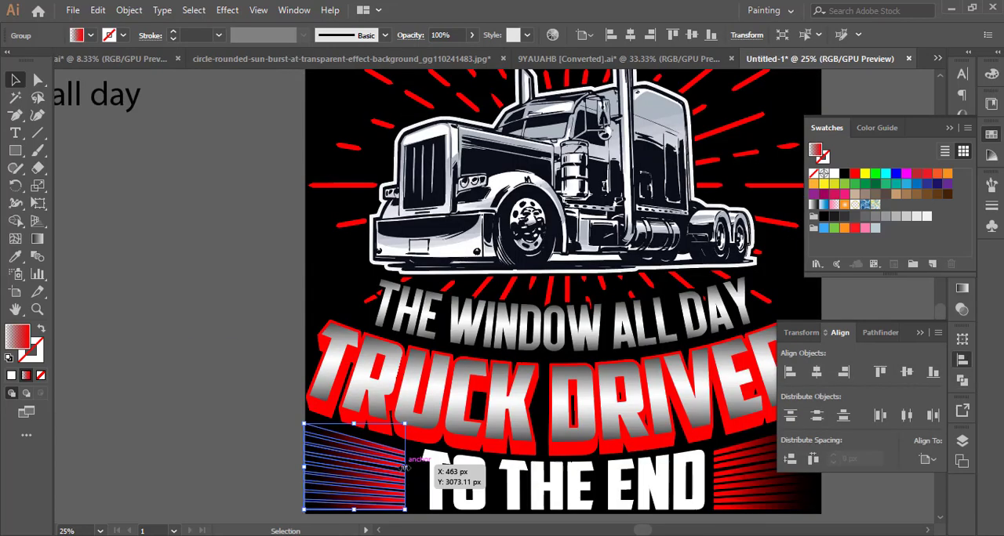
drag(427, 472, 411, 468)
click(420, 470)
click(557, 470)
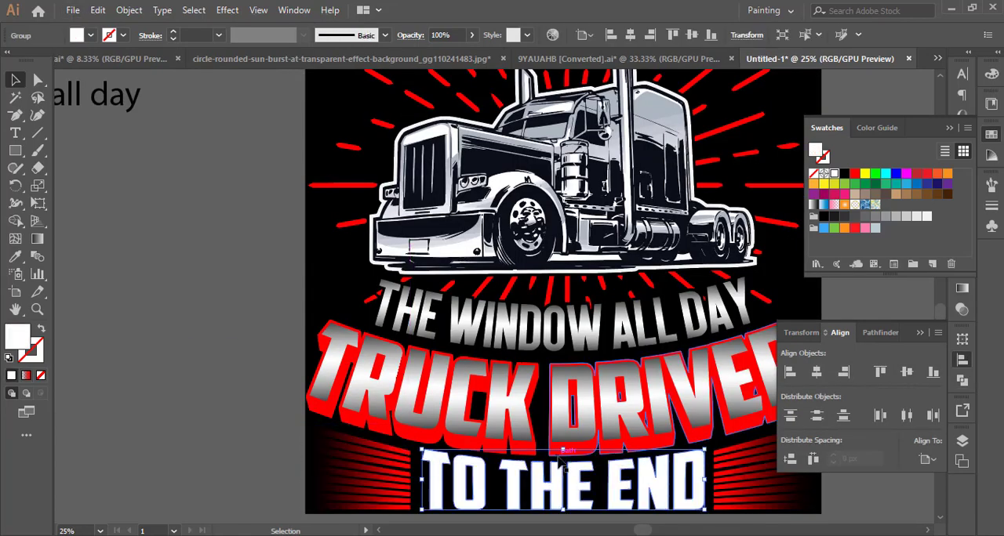
Reduce the height of the TO THE END text slightly from its upper edge, away from TRUCK DRIVER.
drag(563, 450, 563, 456)
click(246, 461)
scroll(246, 462, down, 1)
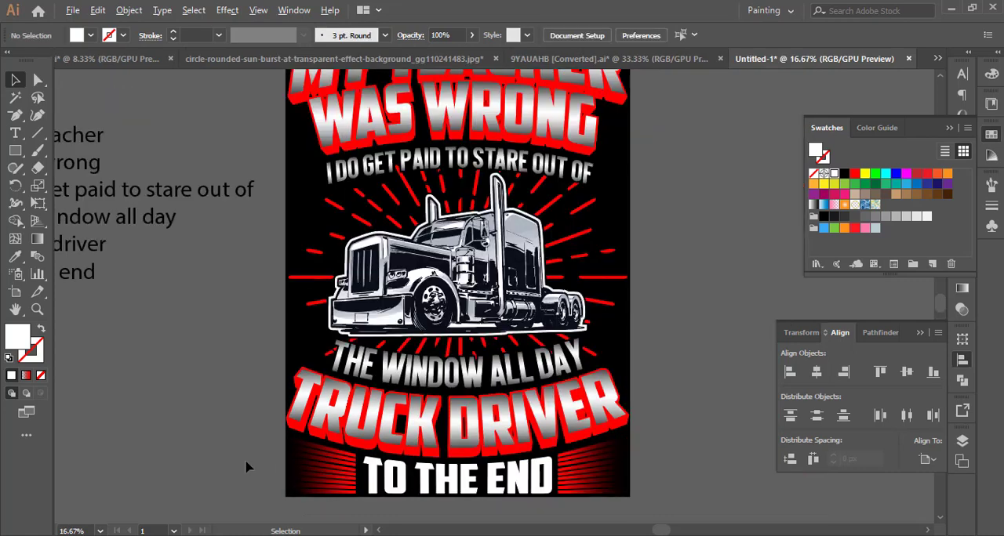
scroll(245, 467, down, 1)
click(342, 511)
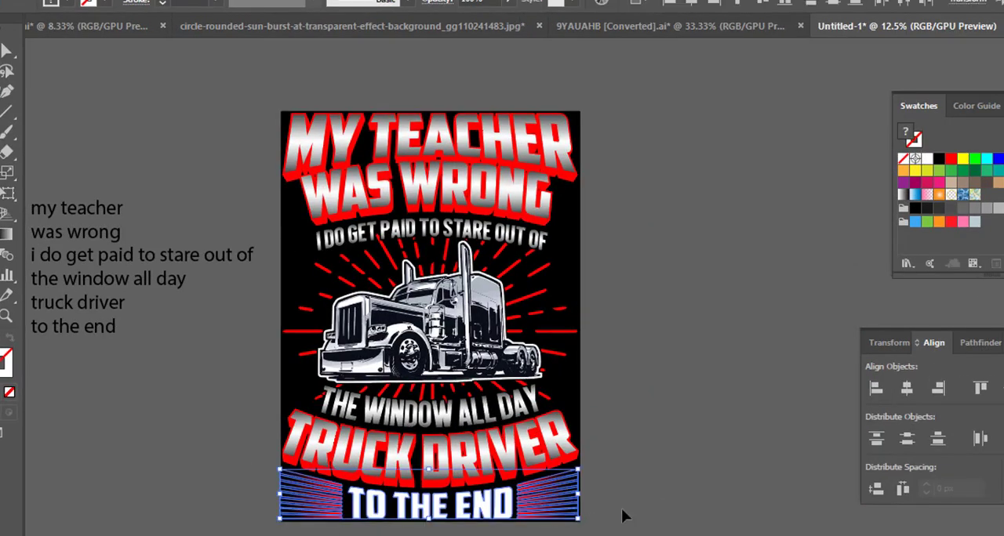
click(623, 515)
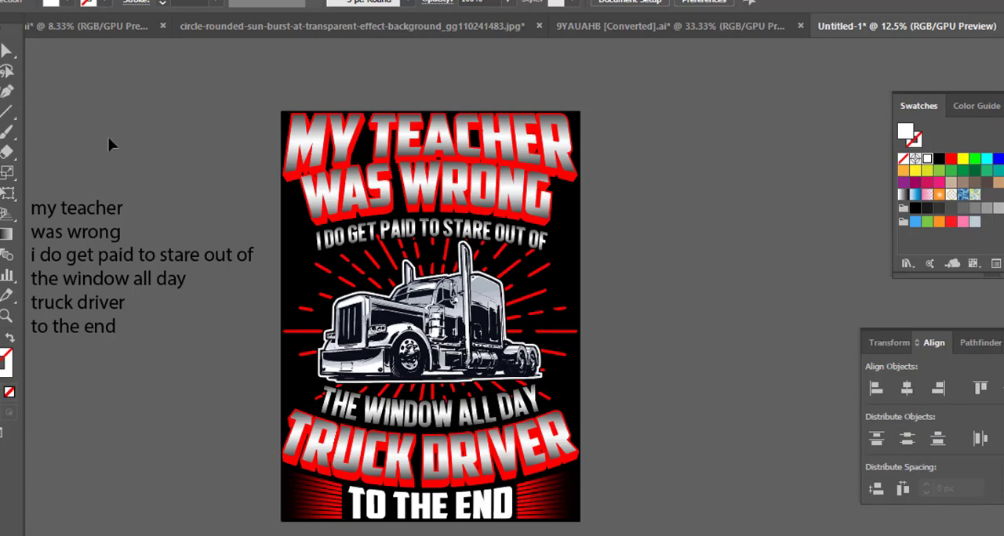